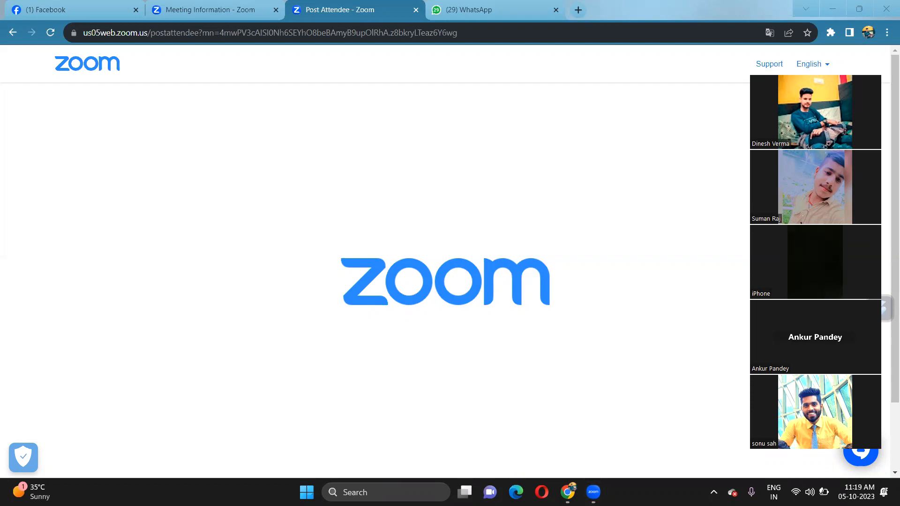
On the Facebook tab, switch from the personal profile to the 'office work nagpur Maharashtra' Page
click(74, 9)
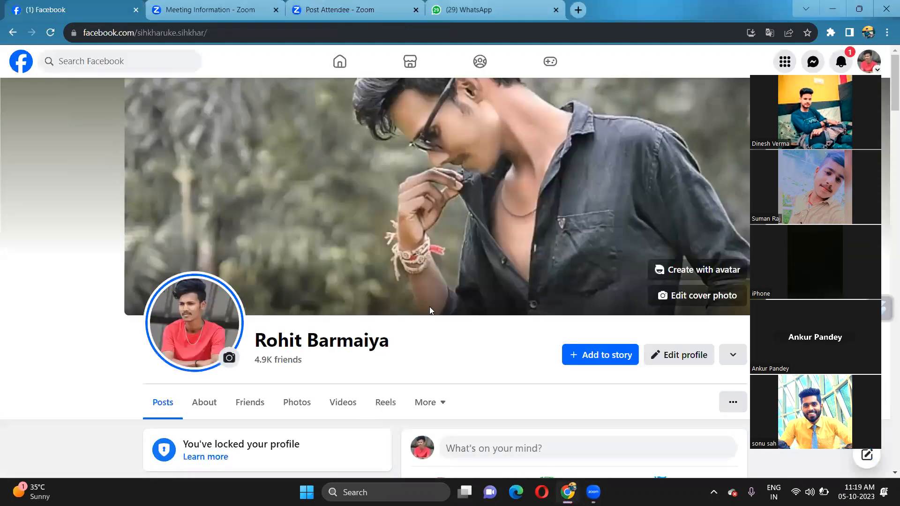
scroll(453, 349, down, 1)
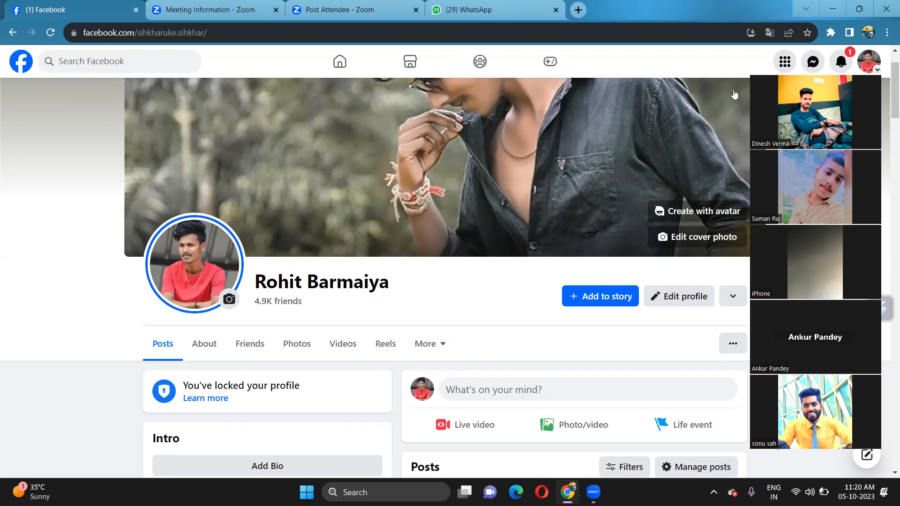
drag(790, 63, 40, 54)
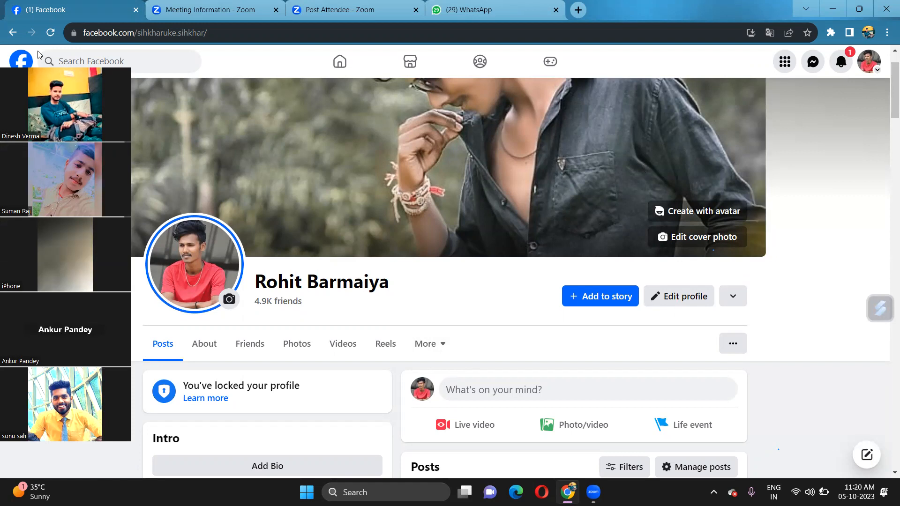
click(869, 61)
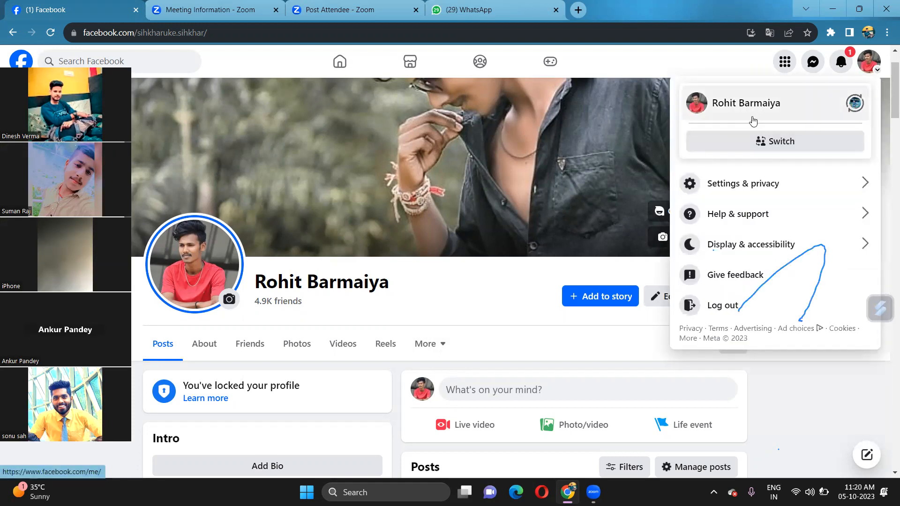
click(855, 102)
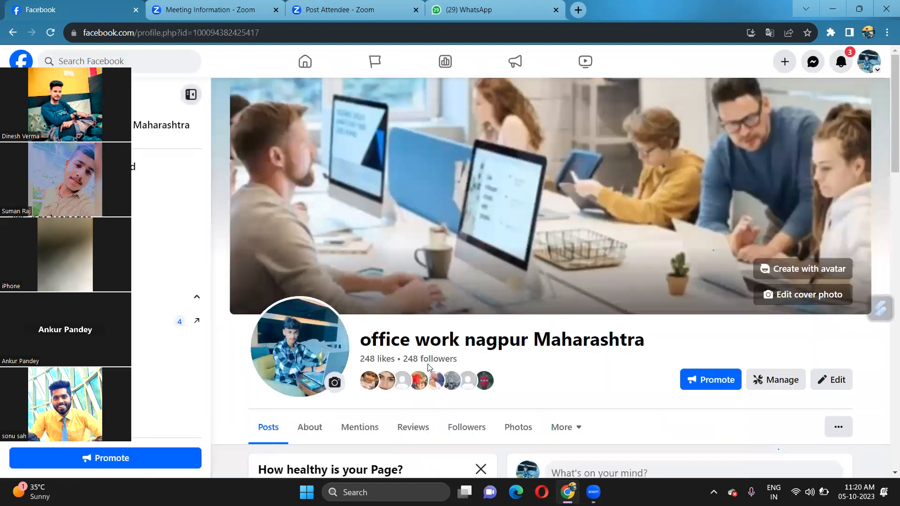
Scroll down the Page profile to view the Manage Page sidebar and Page health
scroll(428, 368, down, 5)
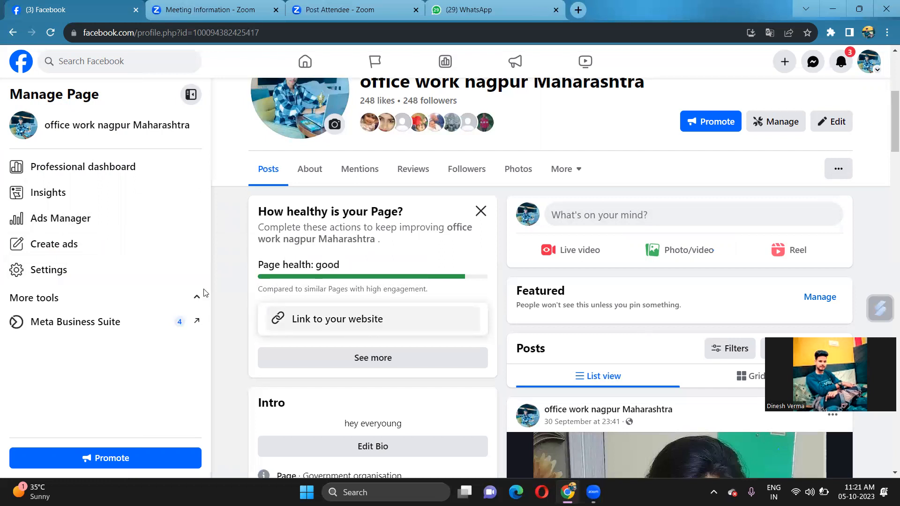
Open the Page's Settings and Linked accounts, then reopen Settings from the Page profile
click(118, 269)
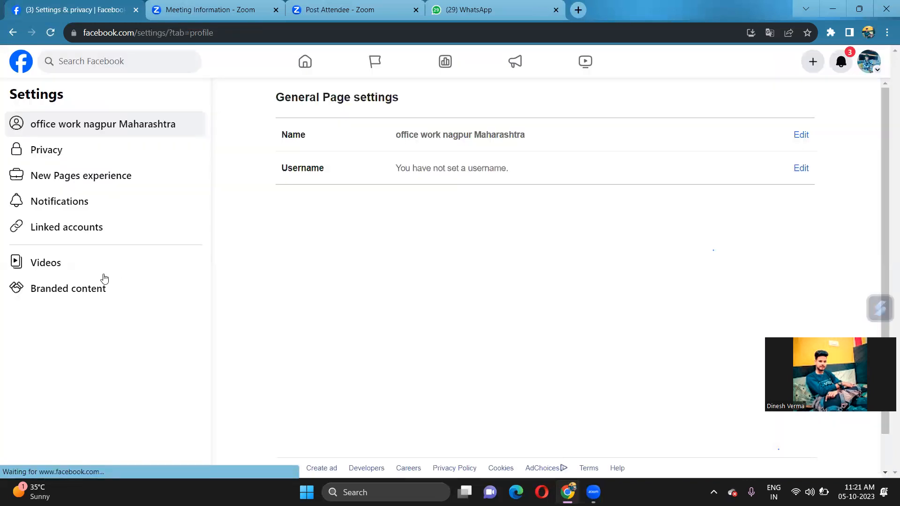
click(79, 237)
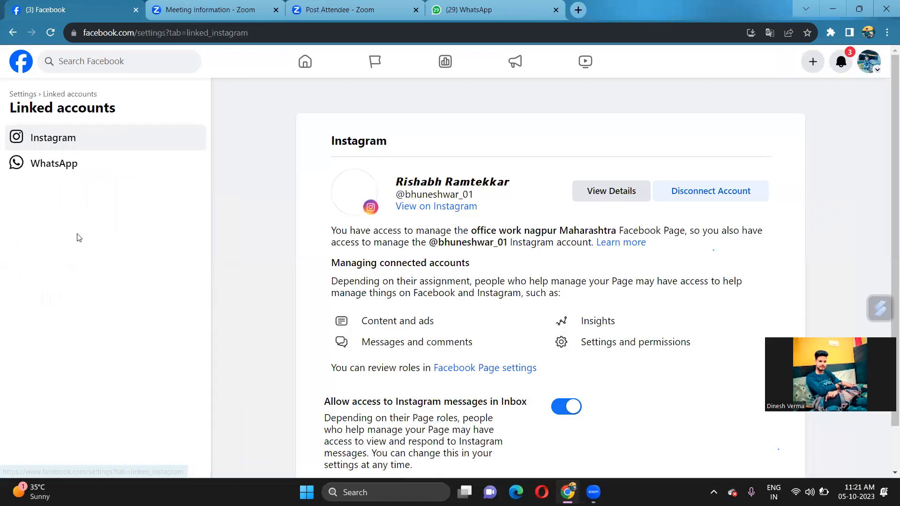
click(14, 33)
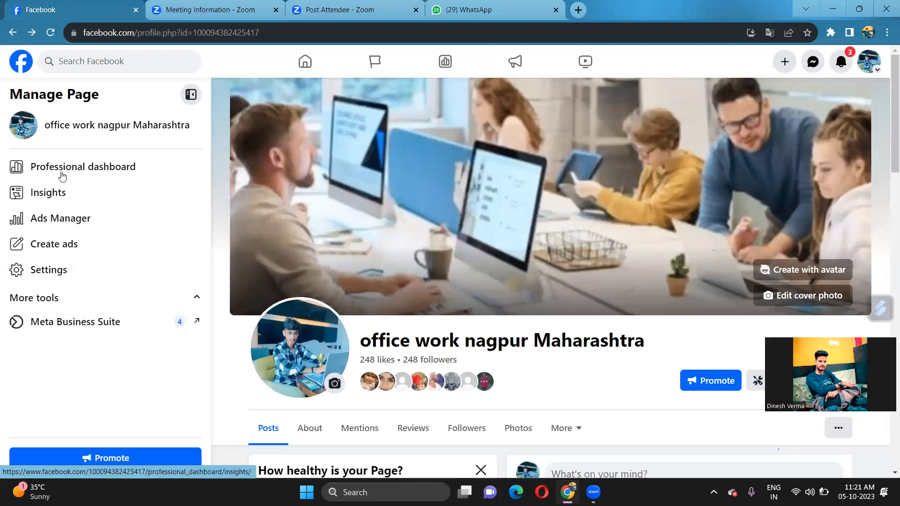
scroll(75, 270, down, 4)
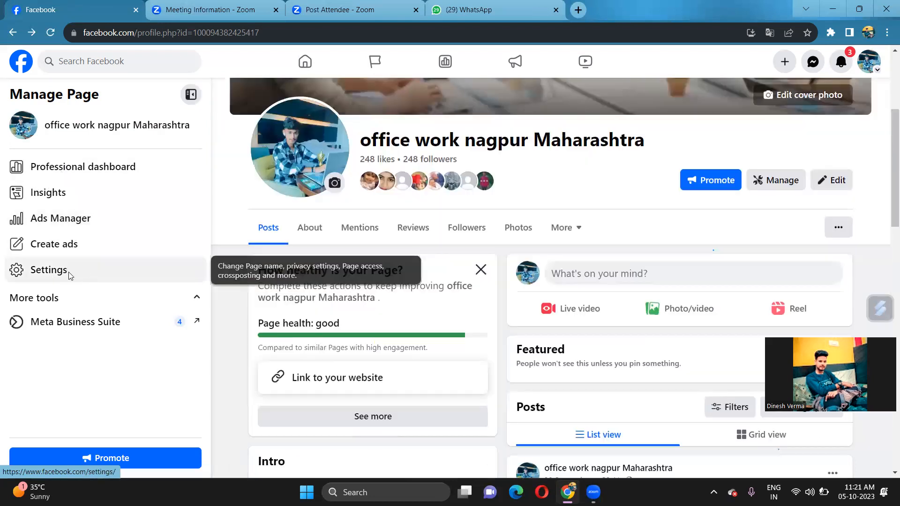
click(75, 270)
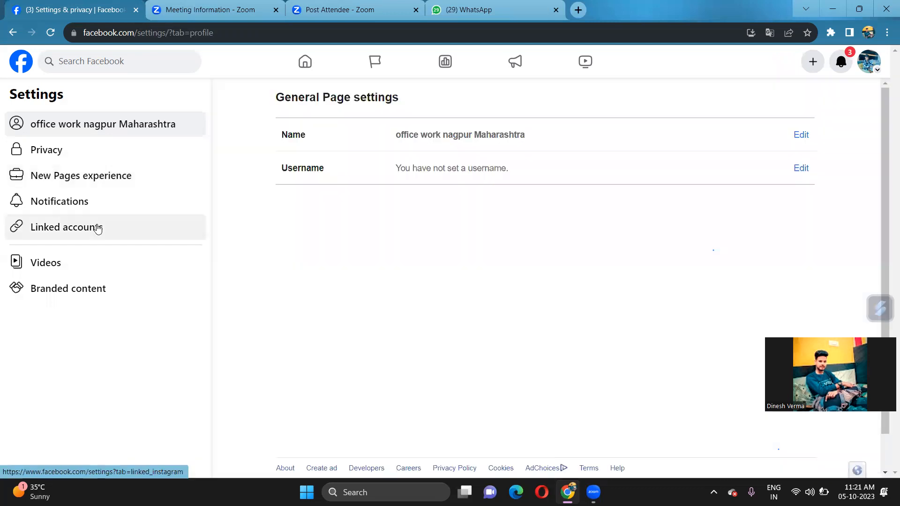
Review the linked Instagram and WhatsApp accounts, then return to General Page settings
click(97, 228)
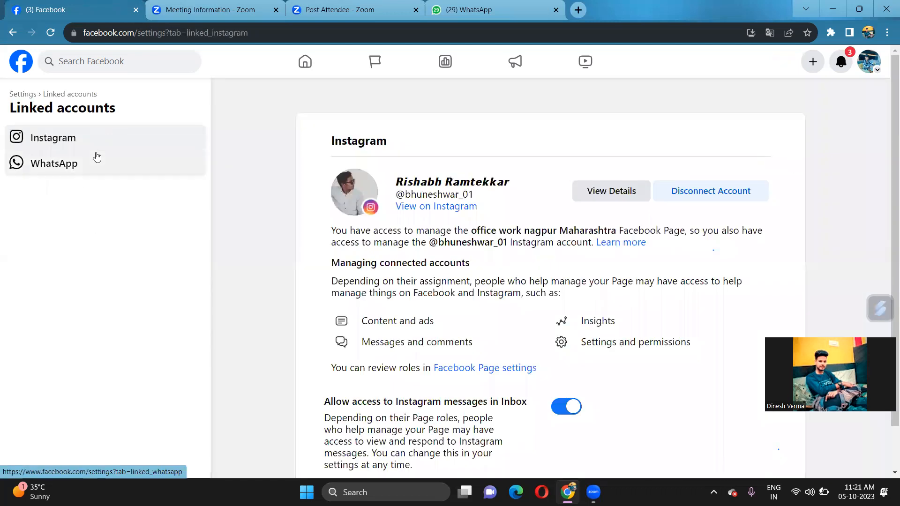
click(100, 162)
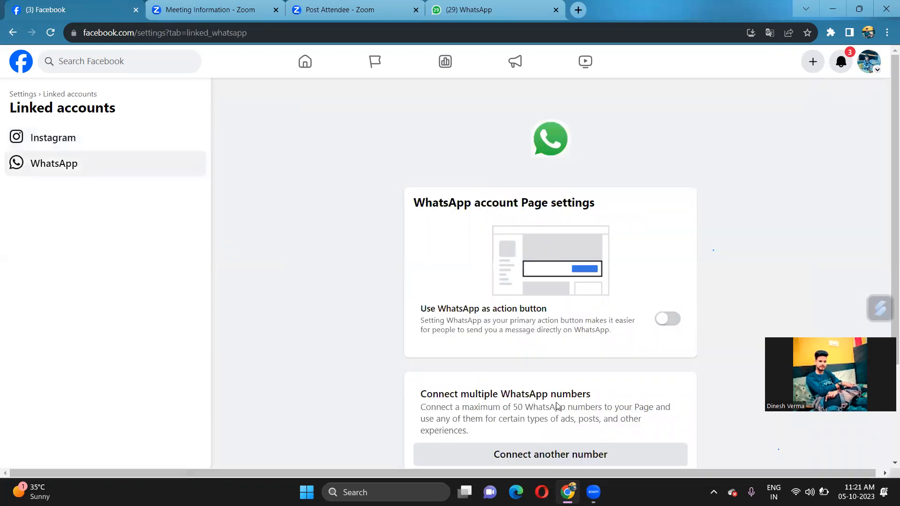
scroll(526, 432, down, 3)
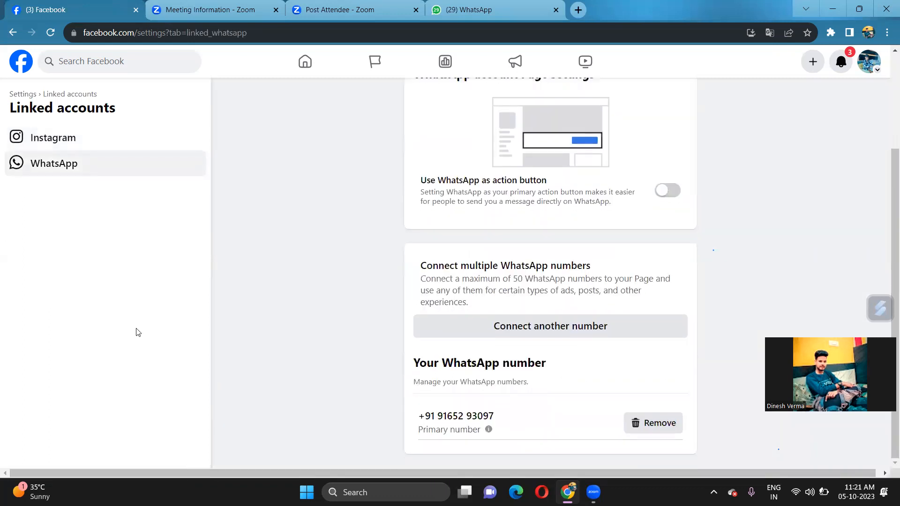
scroll(67, 142, up, 3)
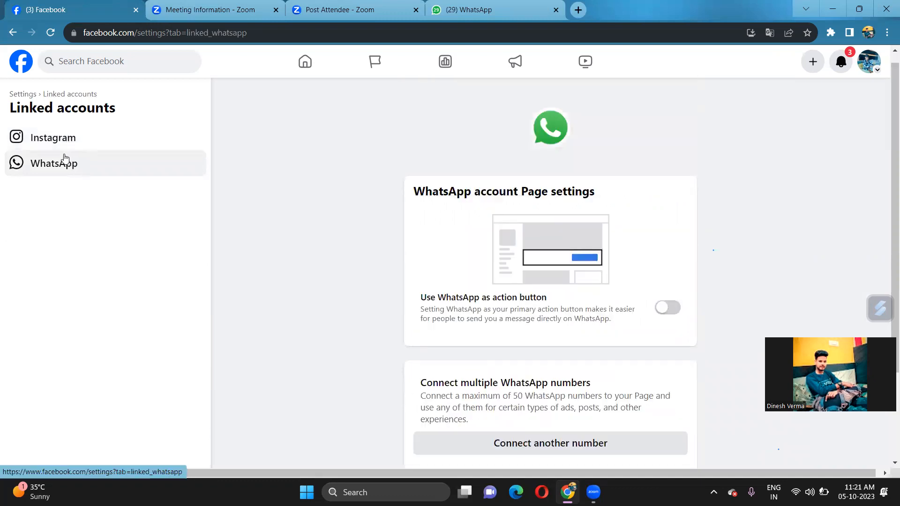
click(13, 33)
click(14, 36)
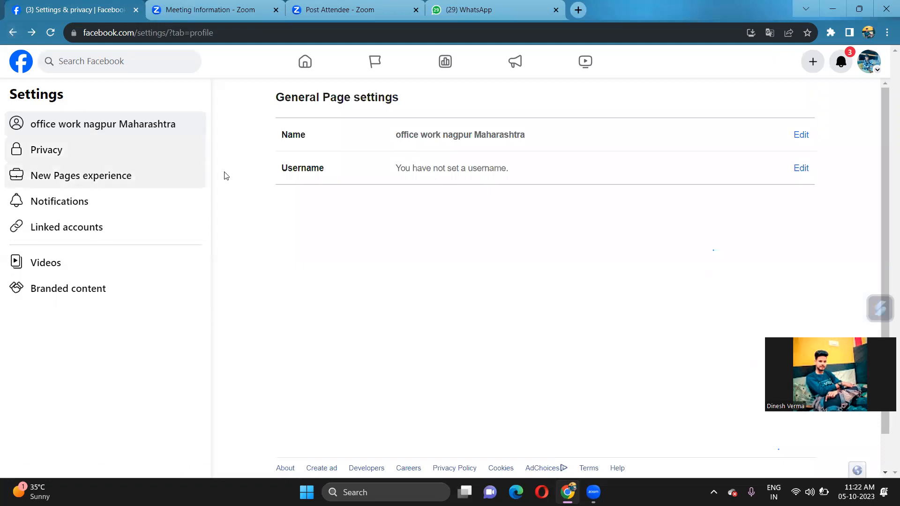
click(846, 75)
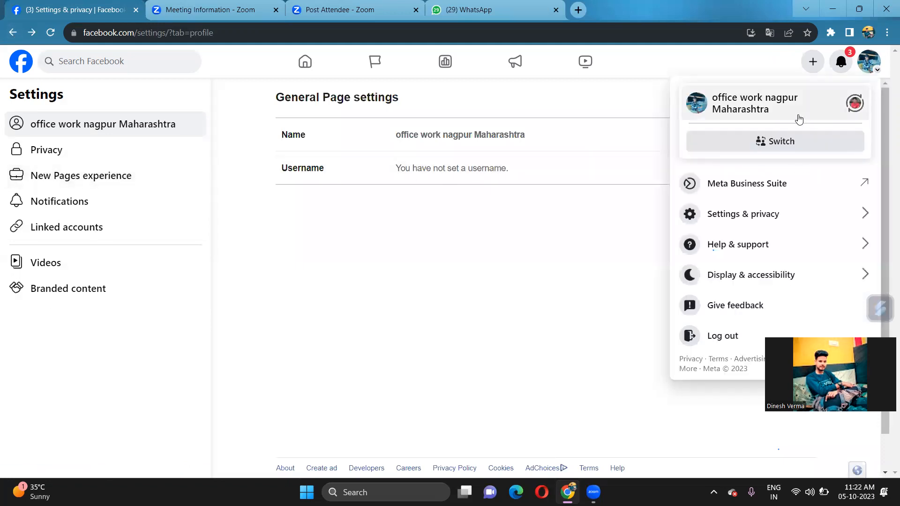
Return to the Page profile and search Facebook for 'ads manager'
click(800, 119)
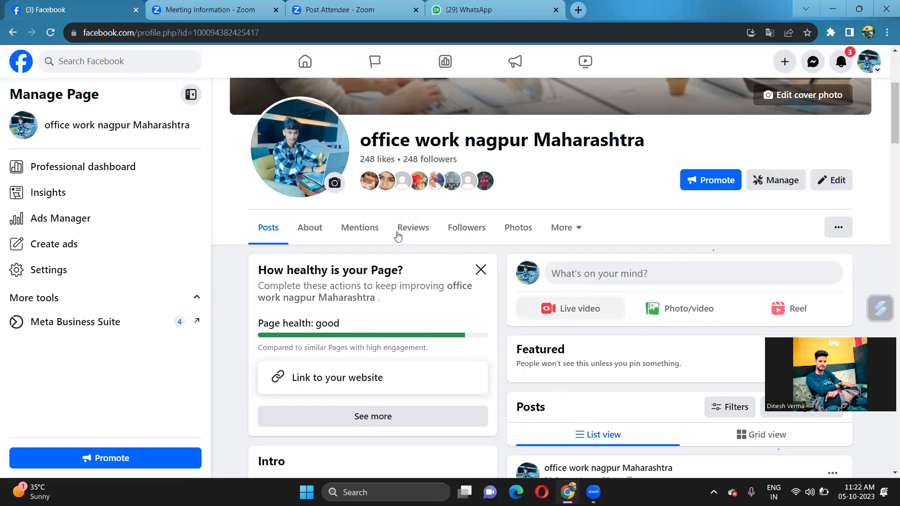
scroll(328, 268, down, 1)
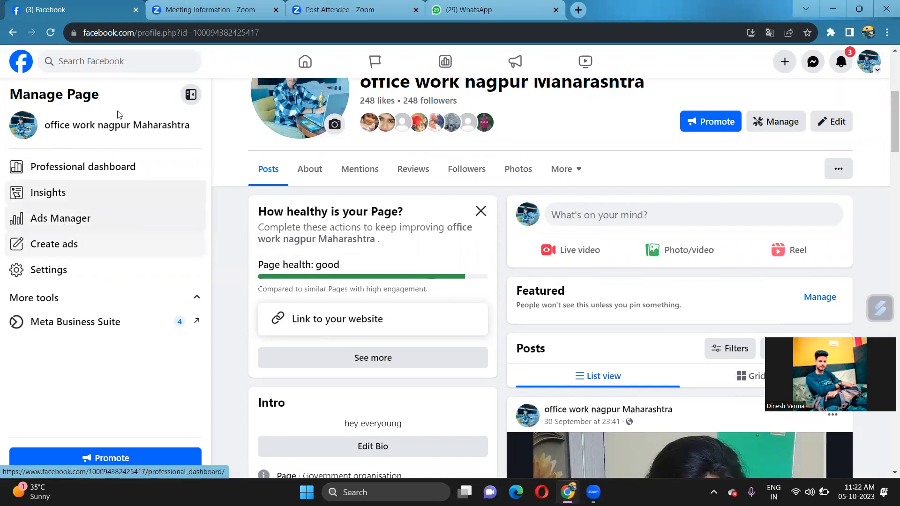
click(117, 67)
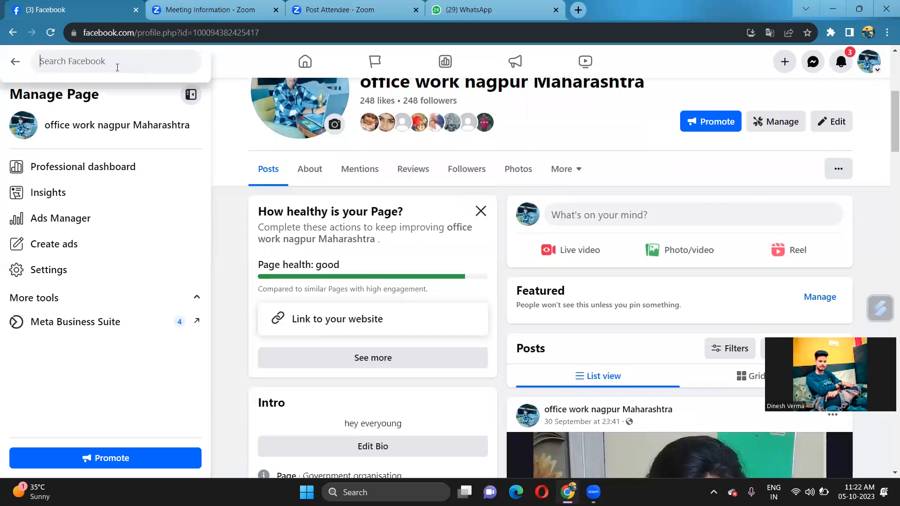
text(ads manager)
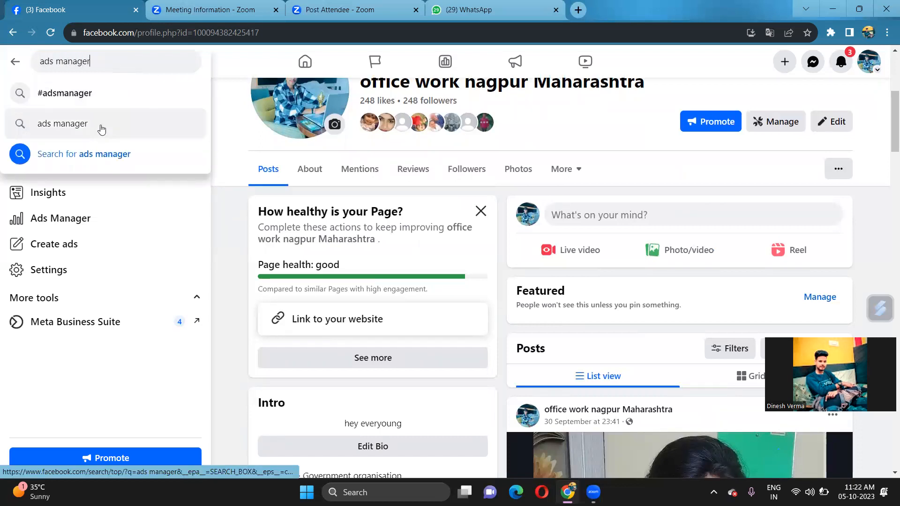
click(99, 126)
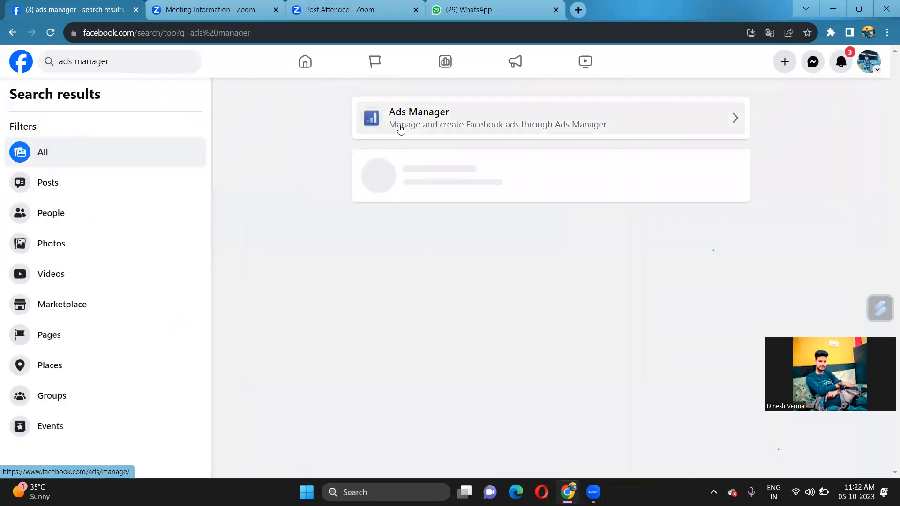
Open Ads Manager from the results, confirm the account switch, and launch it for the ad account
click(417, 120)
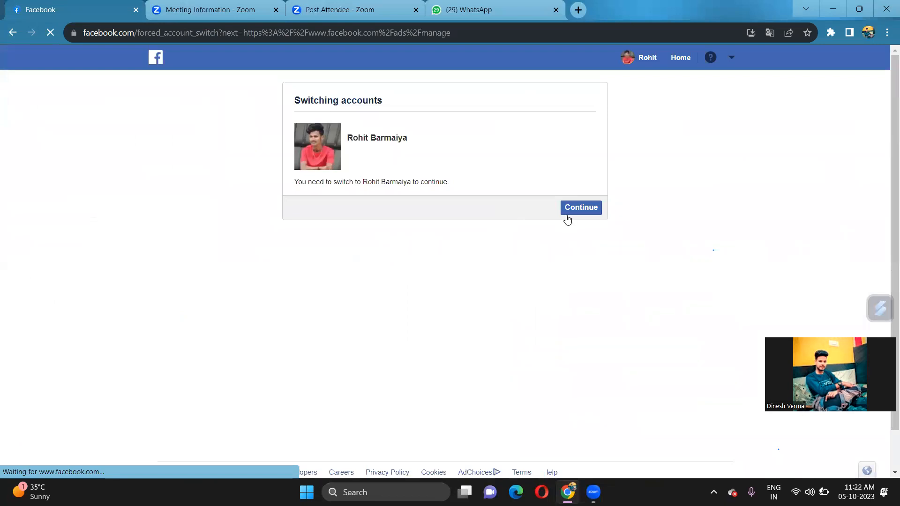
click(569, 205)
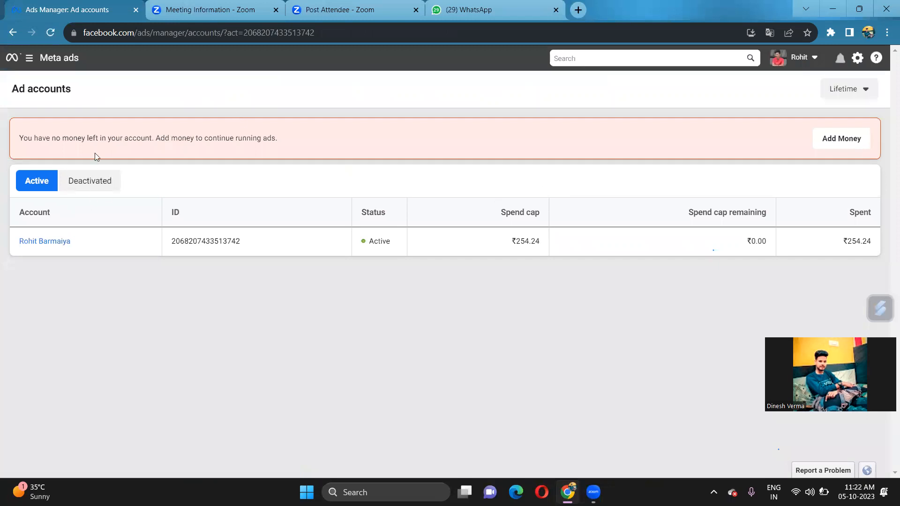
click(26, 60)
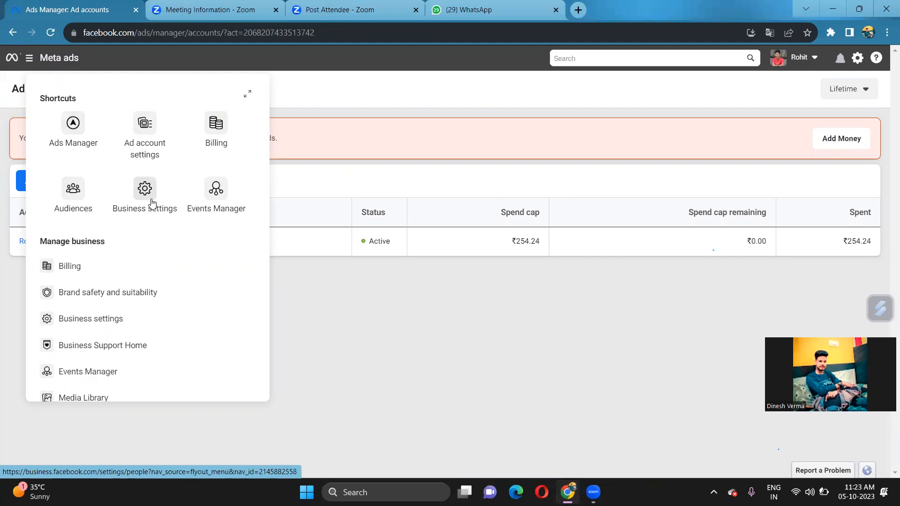
click(74, 133)
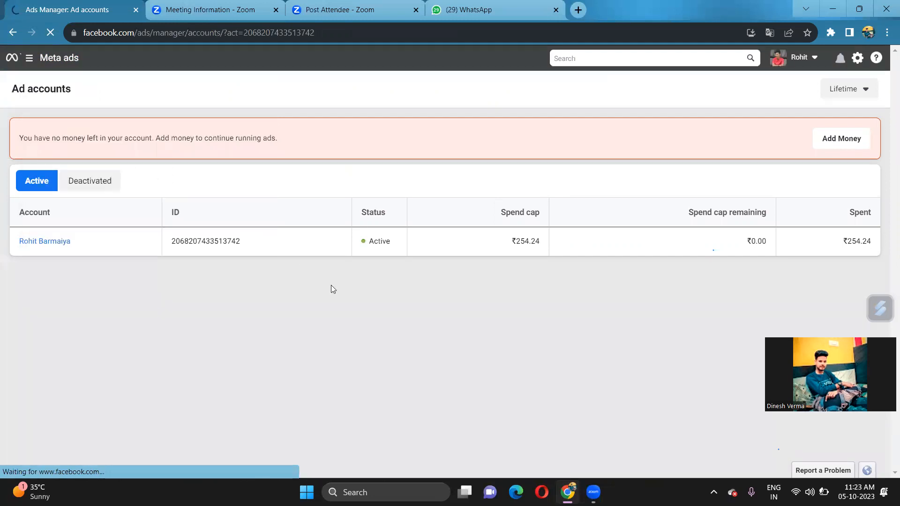
click(810, 492)
Start a new campaign from the campaigns table and select the Engagement objective
click(810, 492)
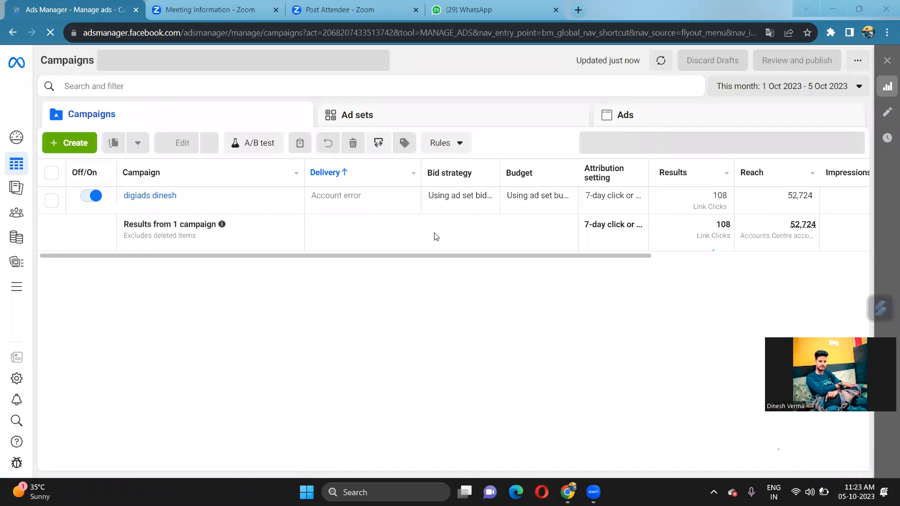
scroll(436, 237, right, 3)
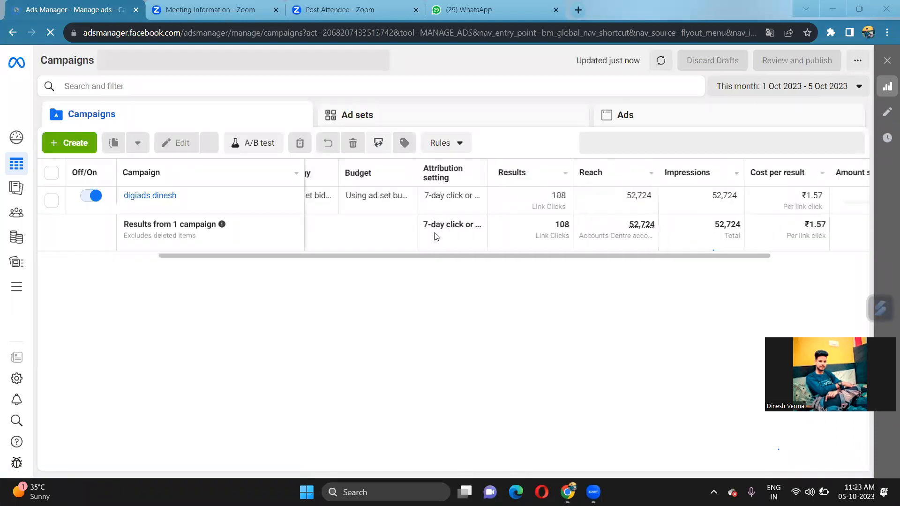
scroll(436, 237, right, 2)
scroll(435, 237, right, 1)
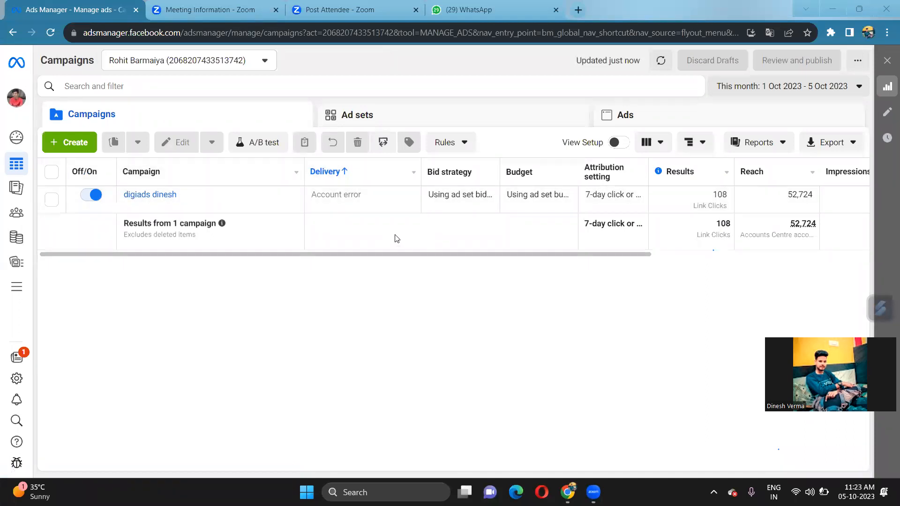
click(78, 143)
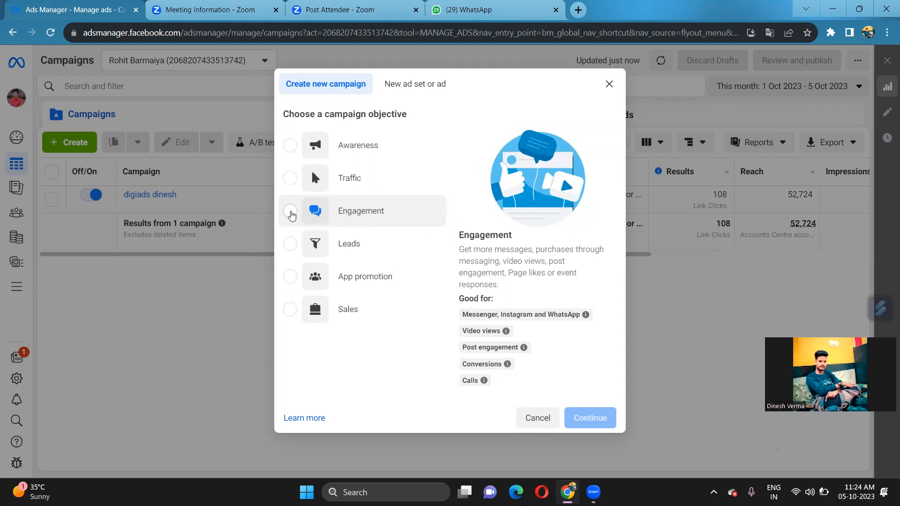
click(292, 214)
Confirm the Engagement objective and open the '1 Ad set' settings
click(573, 436)
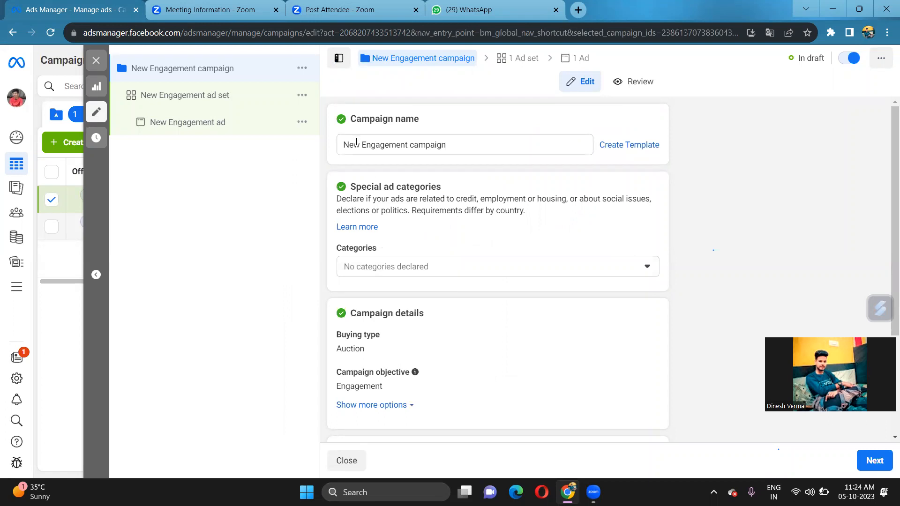
scroll(428, 276, down, 3)
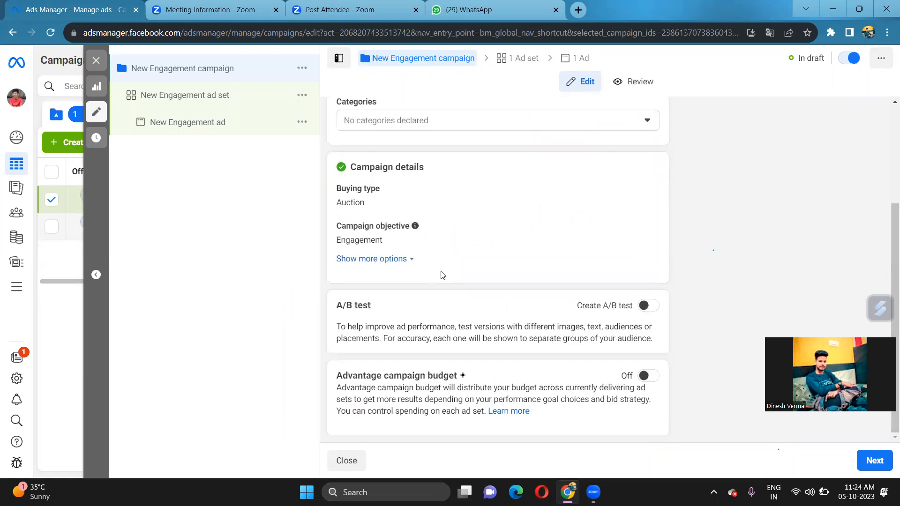
click(515, 58)
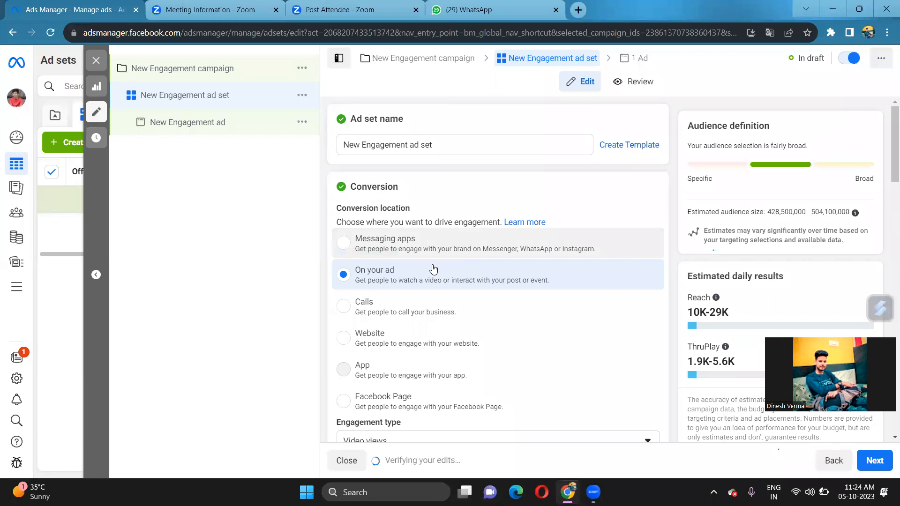
Set the conversion location to Facebook Page and choose 'office work nagpur Maharashtra'
scroll(420, 275, down, 2)
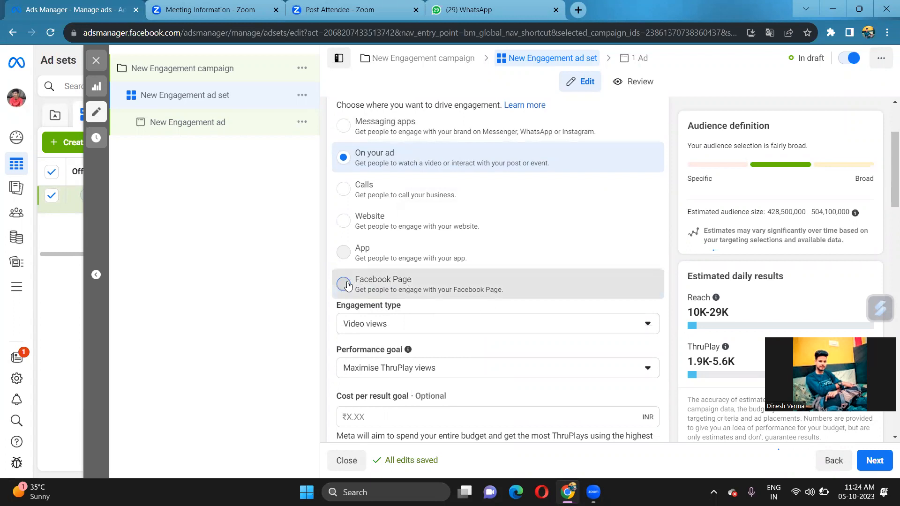
click(618, 275)
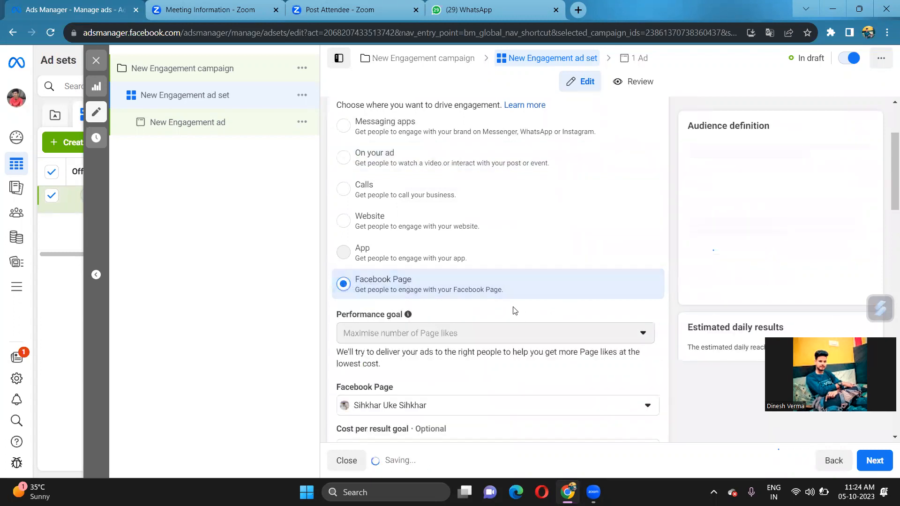
scroll(513, 312, down, 2)
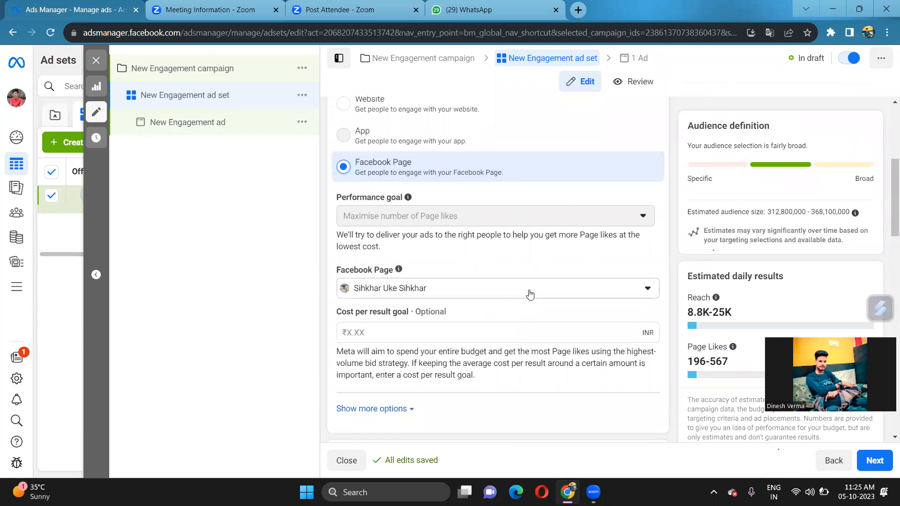
click(500, 294)
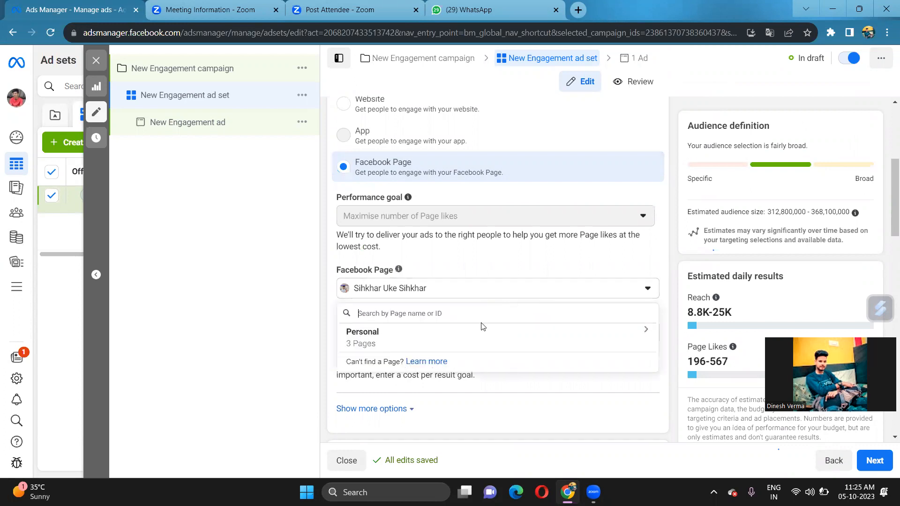
click(453, 295)
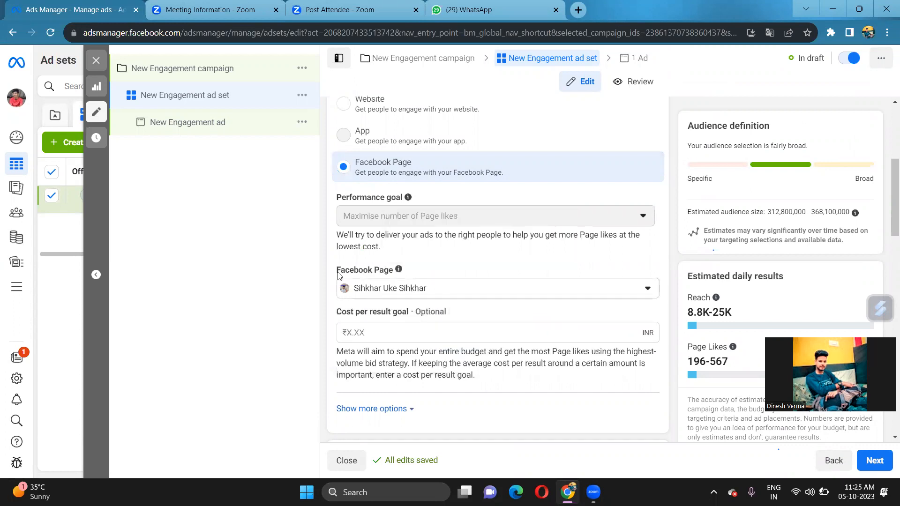
click(437, 290)
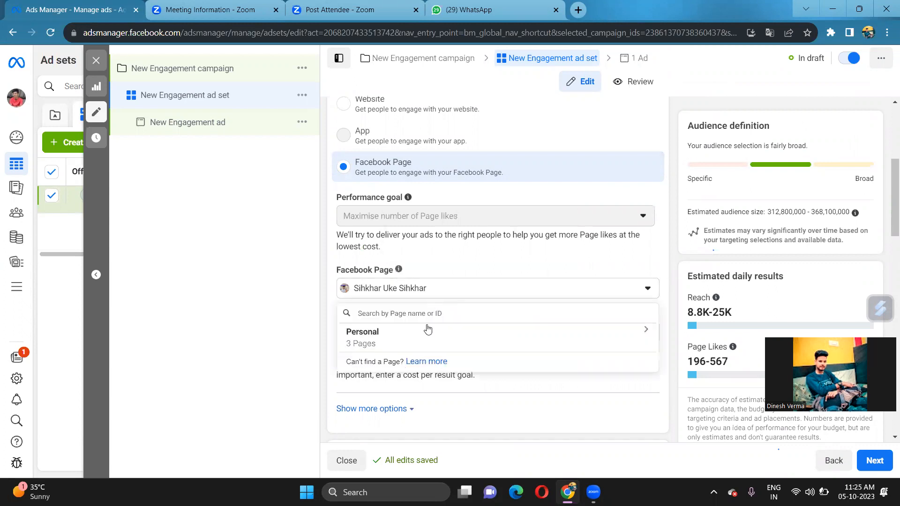
click(431, 343)
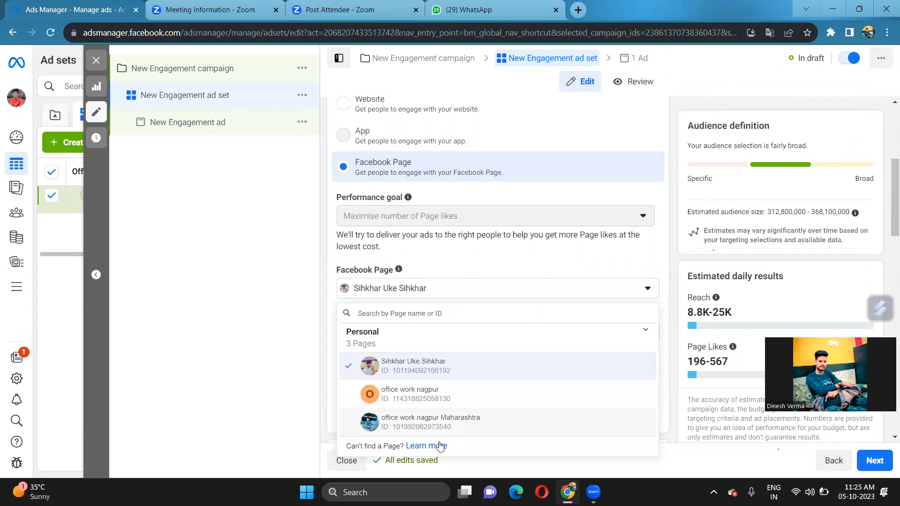
click(460, 424)
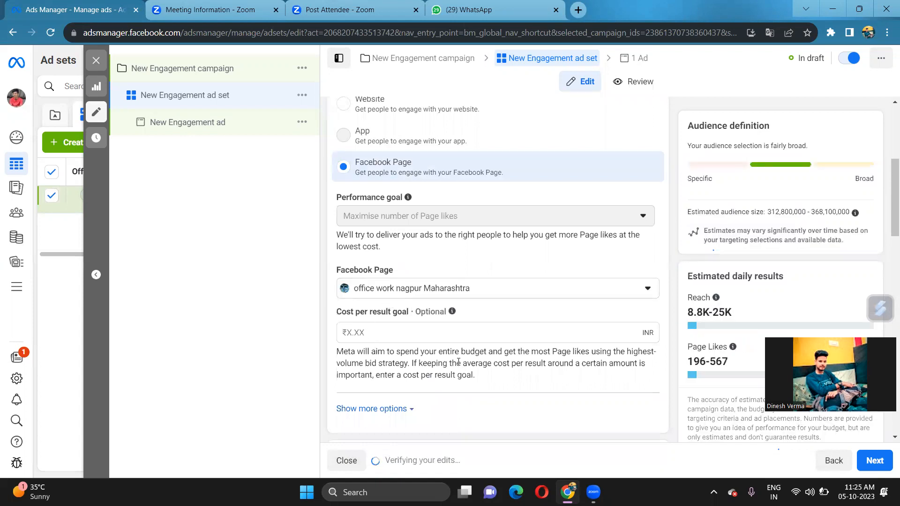
Set the ad set's daily budget to ₹100
scroll(465, 347, down, 5)
scroll(466, 345, down, 1)
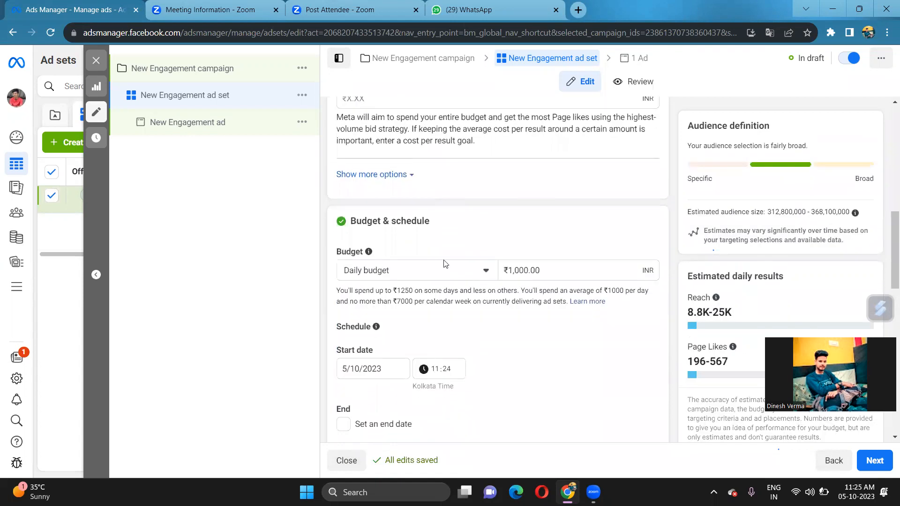
click(548, 267)
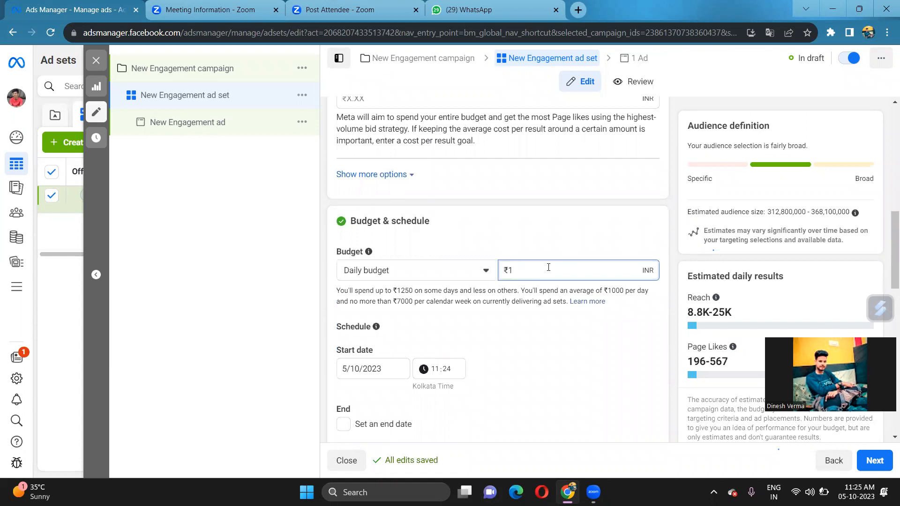
text(00)
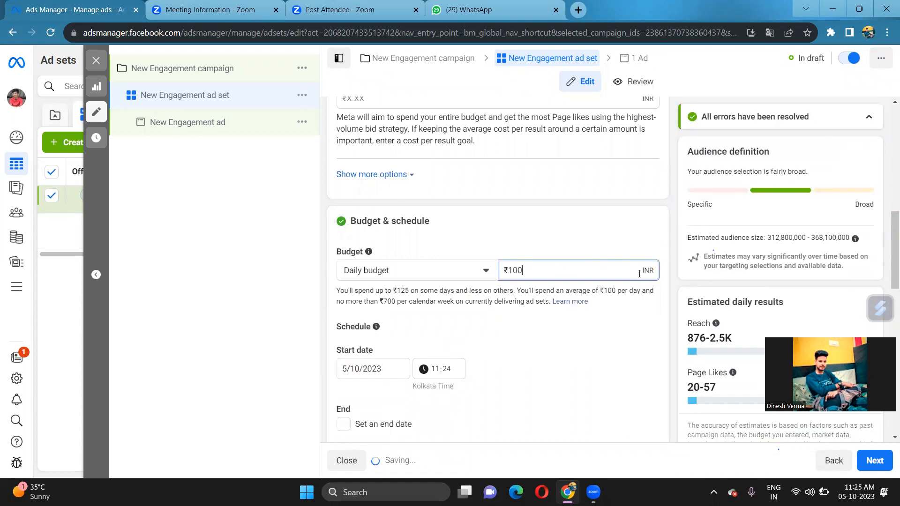
drag(648, 273, 644, 274)
scroll(459, 345, down, 3)
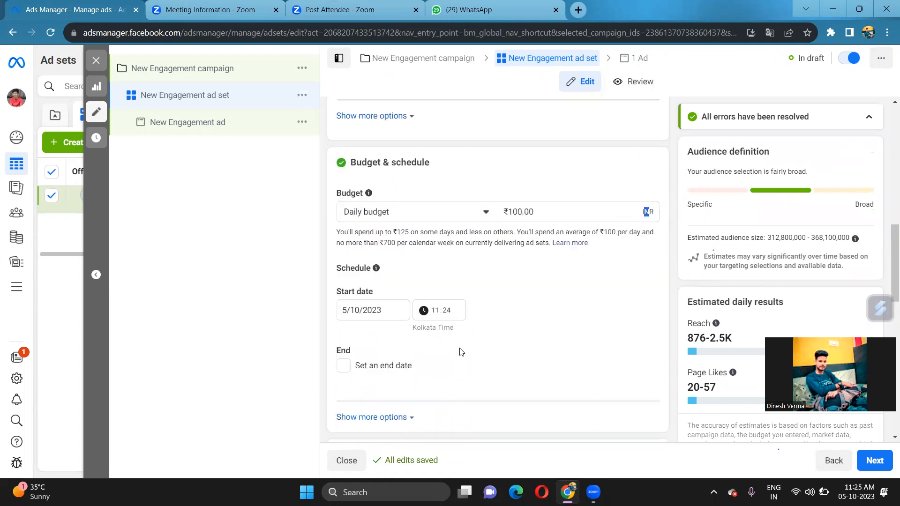
scroll(442, 317, down, 3)
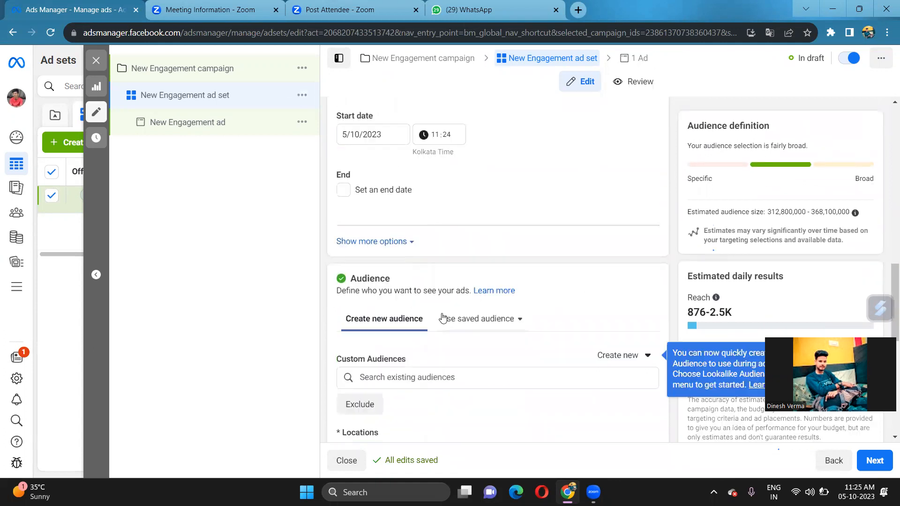
scroll(443, 315, down, 10)
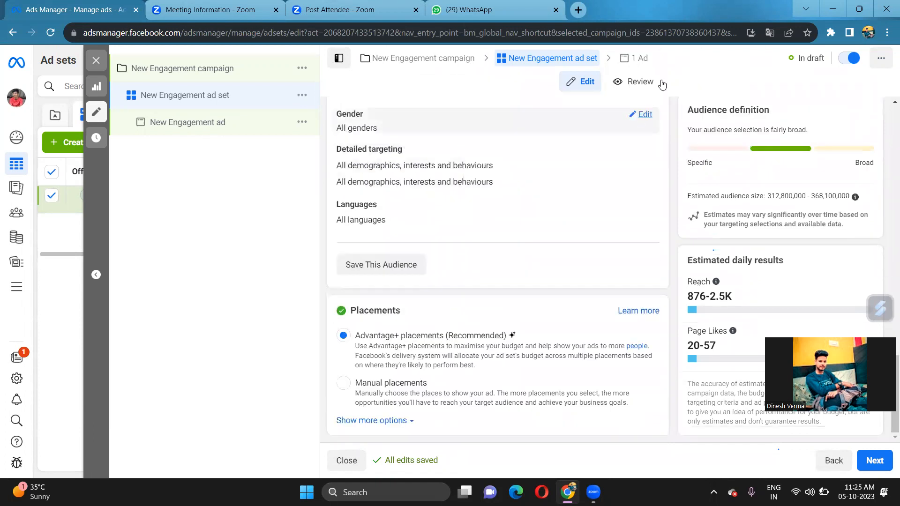
Glance at the ad-level settings, then return to review the ad set settings
click(642, 61)
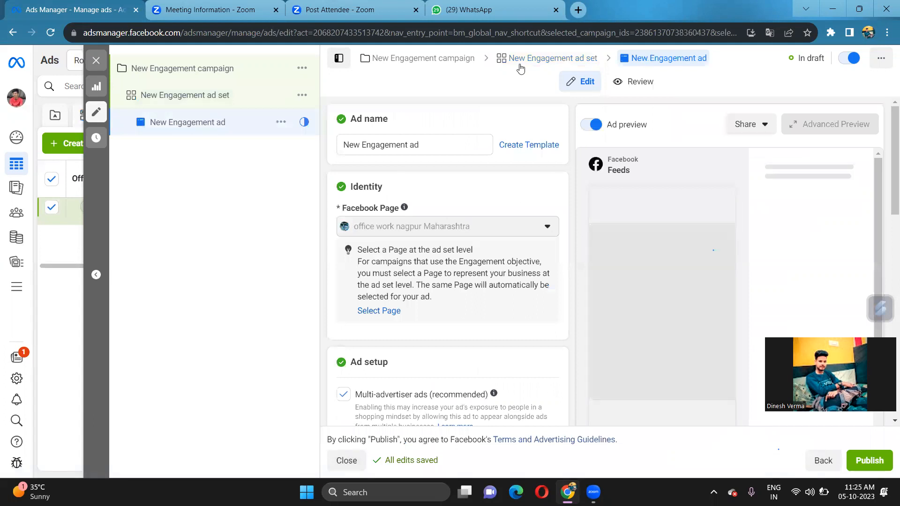
click(518, 59)
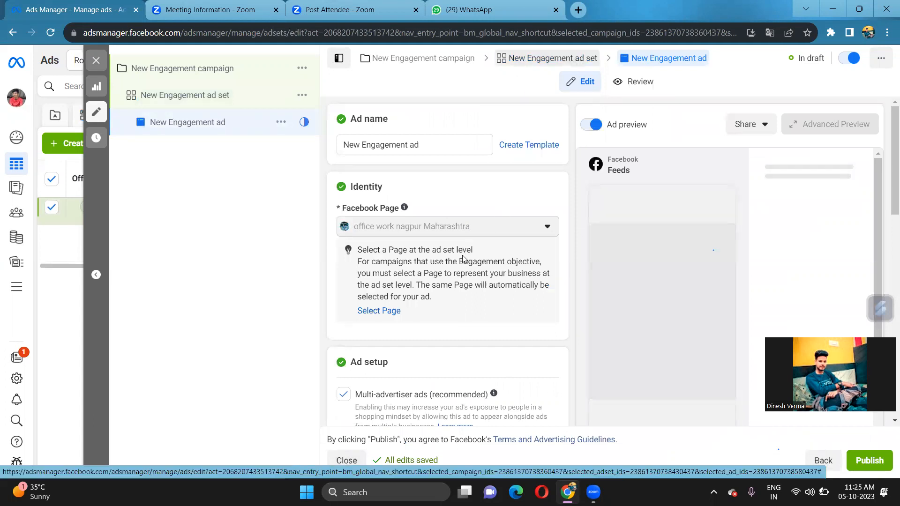
scroll(462, 282, down, 10)
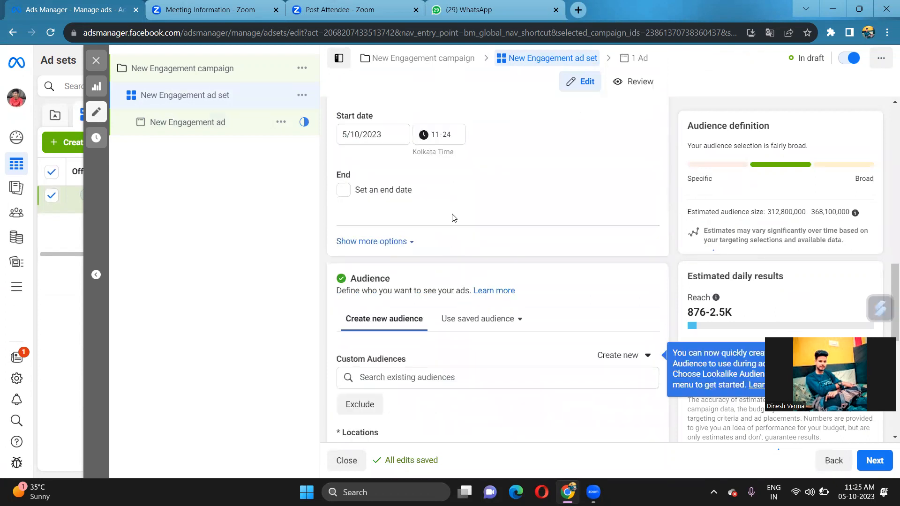
scroll(457, 218, up, 4)
scroll(462, 237, down, 8)
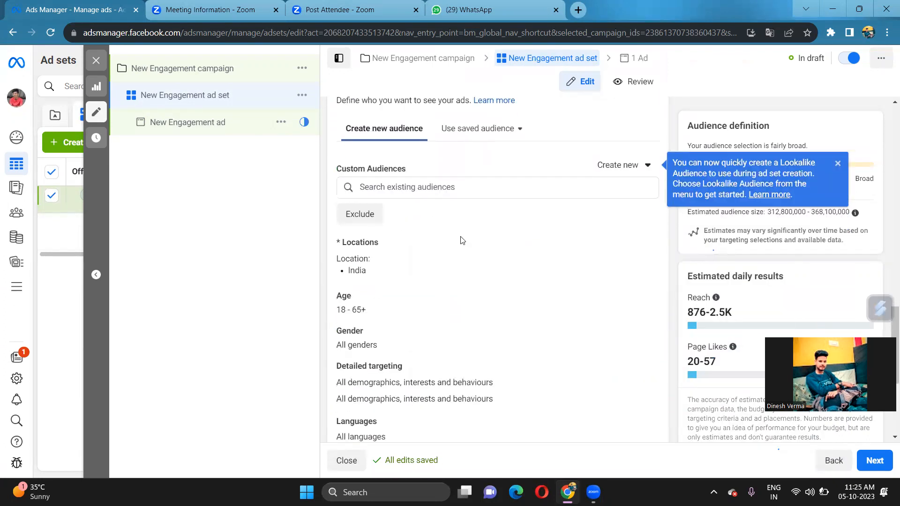
scroll(461, 240, down, 2)
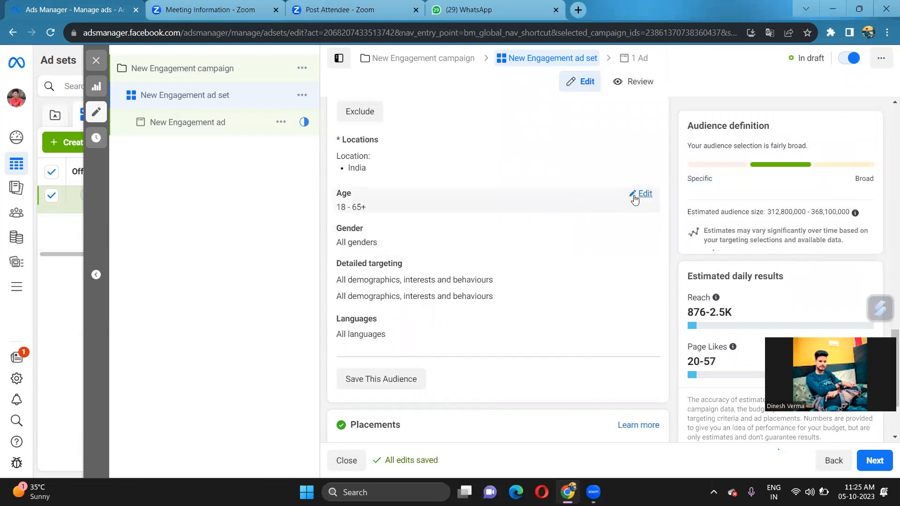
scroll(502, 267, up, 7)
scroll(505, 267, up, 7)
scroll(563, 169, up, 3)
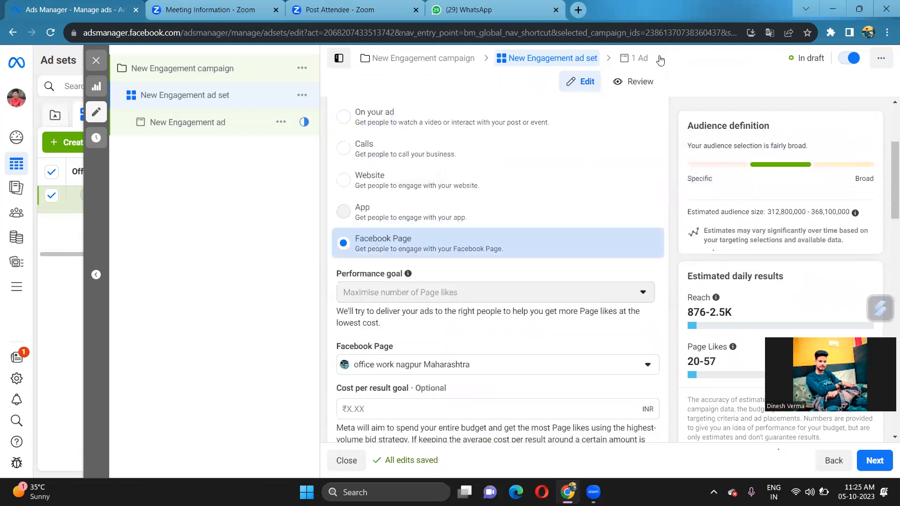
Add the 1080×1080 page image from the media library as the ad's media
click(637, 62)
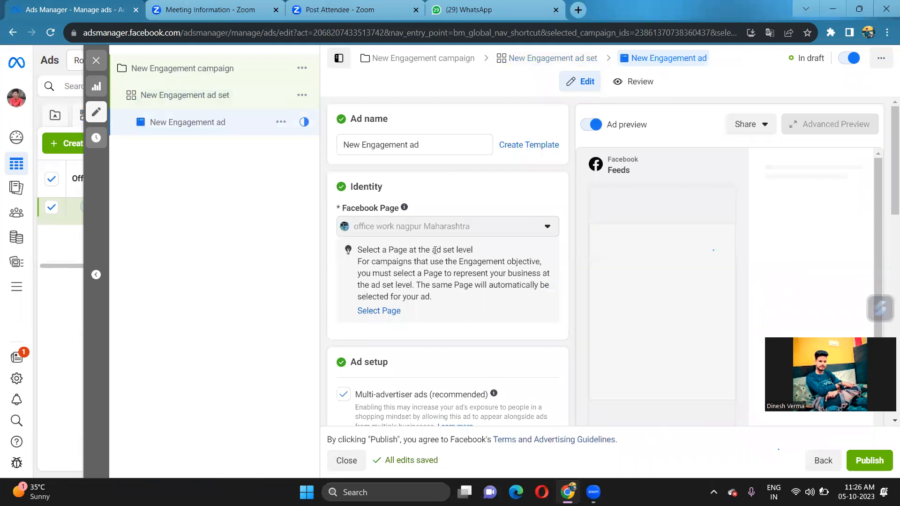
scroll(414, 274, down, 1)
scroll(414, 273, down, 7)
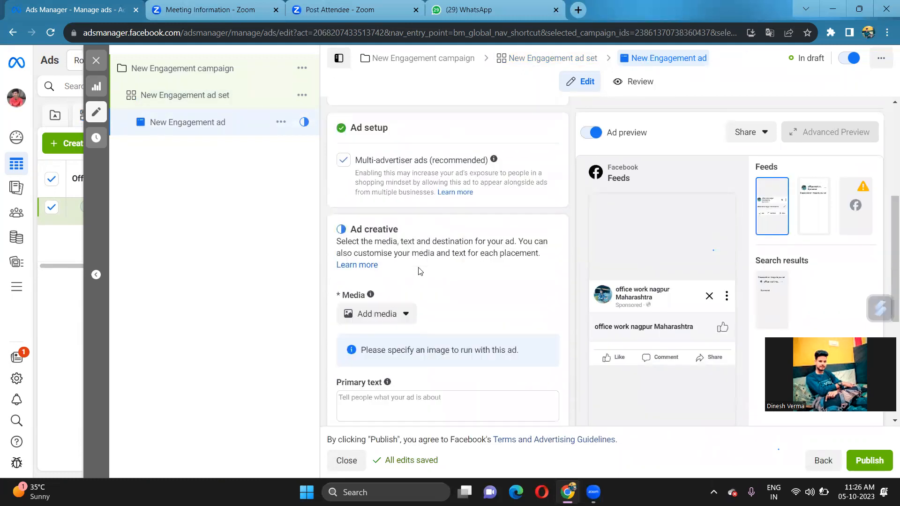
click(377, 138)
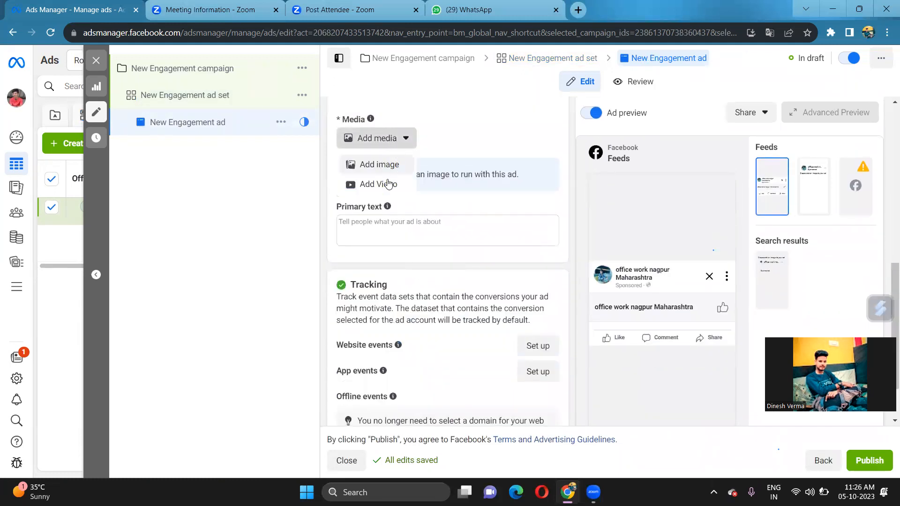
click(371, 165)
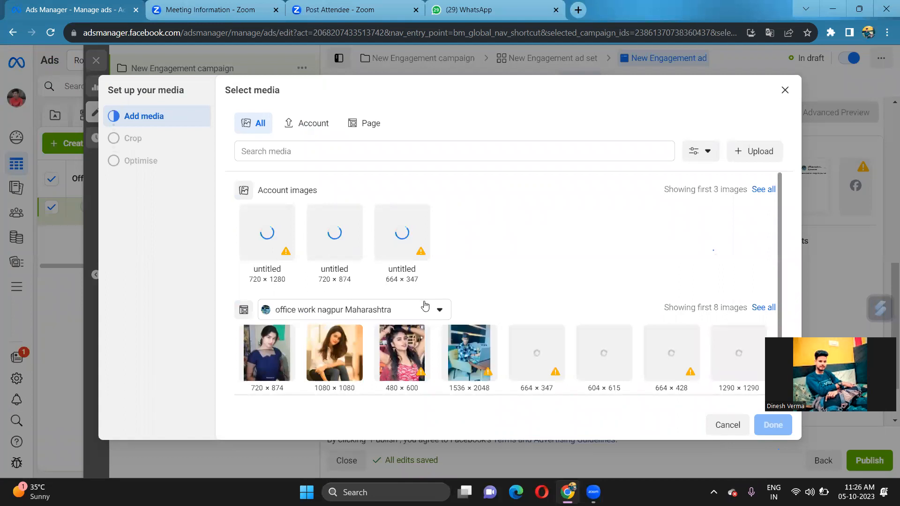
click(346, 353)
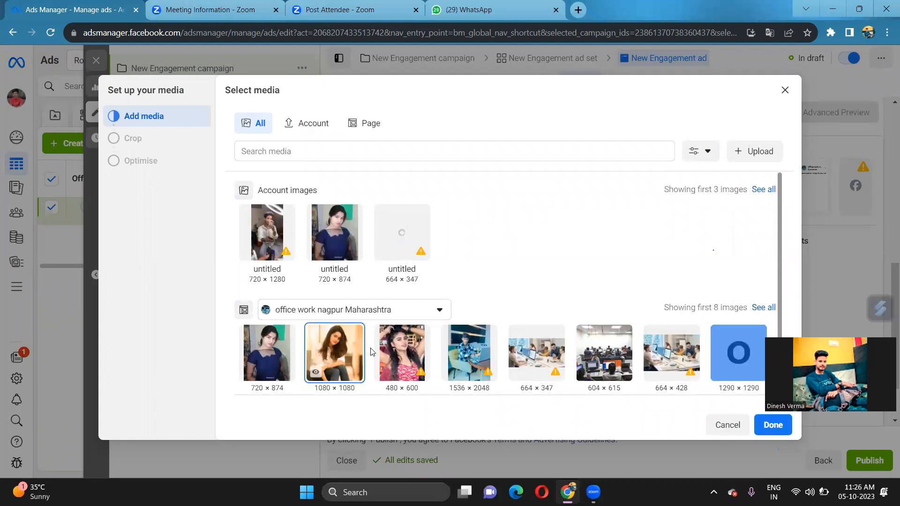
click(772, 424)
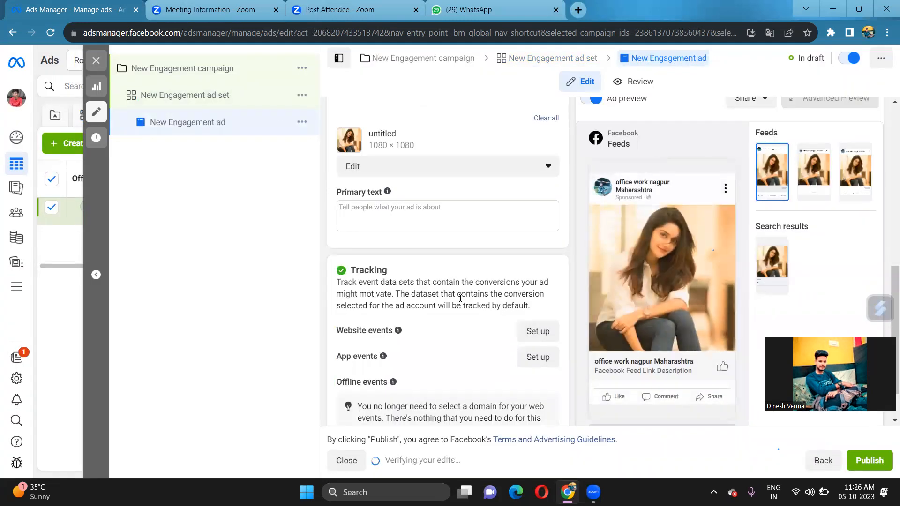
Scroll through the ad editor and open the New Engagement campaign's settings
scroll(445, 295, up, 4)
scroll(444, 295, down, 5)
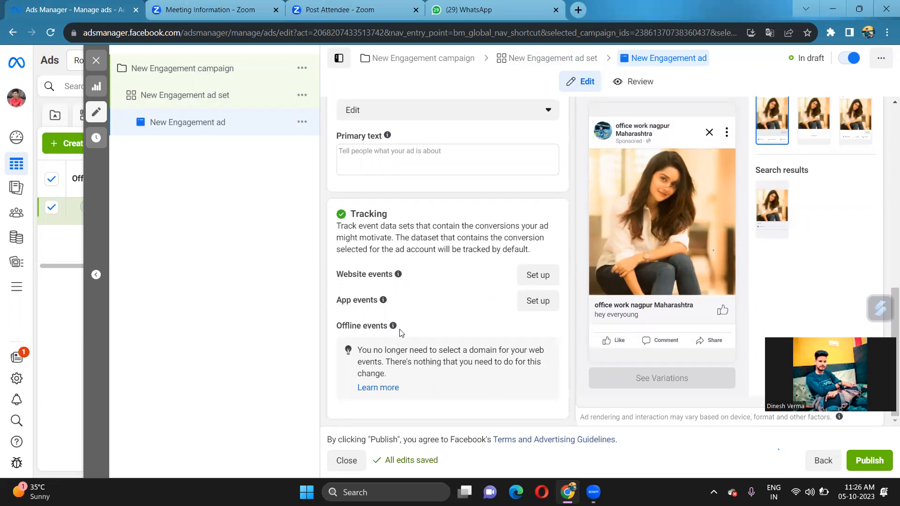
scroll(430, 309, up, 1)
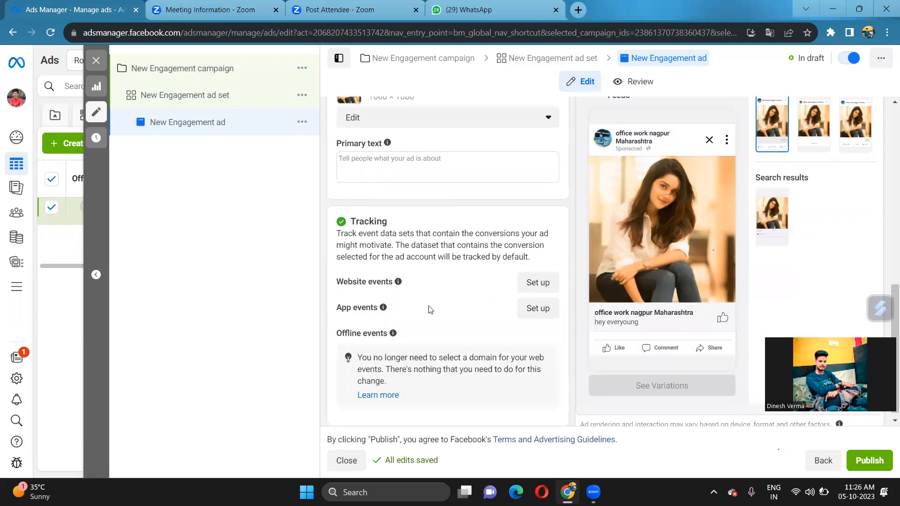
scroll(430, 310, up, 5)
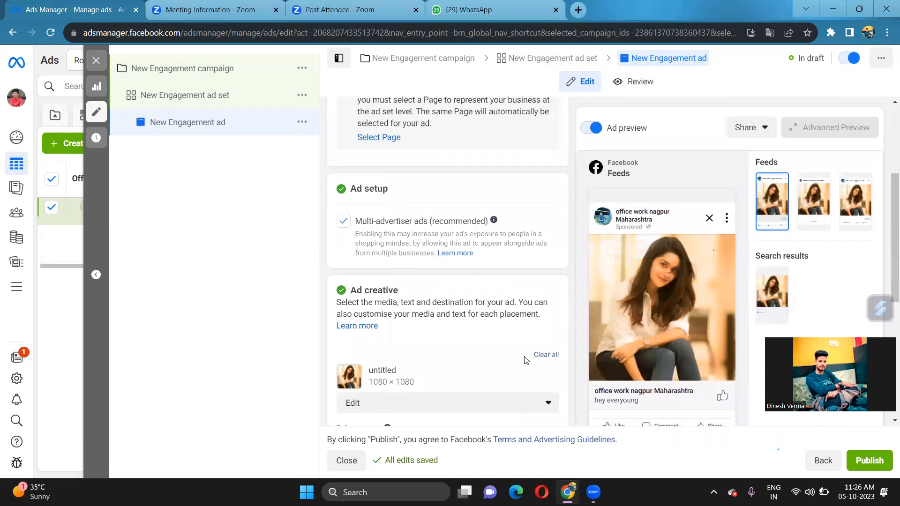
scroll(525, 360, up, 4)
click(209, 79)
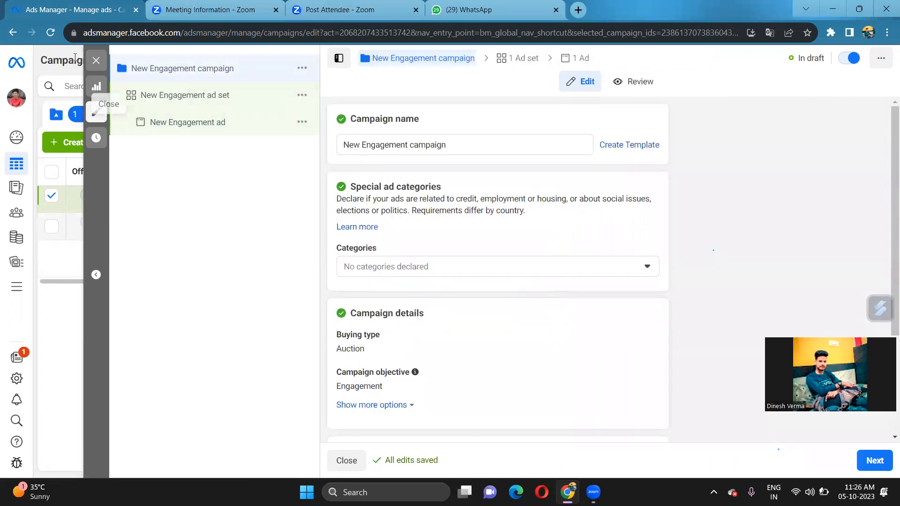
Close the campaign editor, choosing Close in the Publish draft items? dialog
click(97, 62)
click(470, 263)
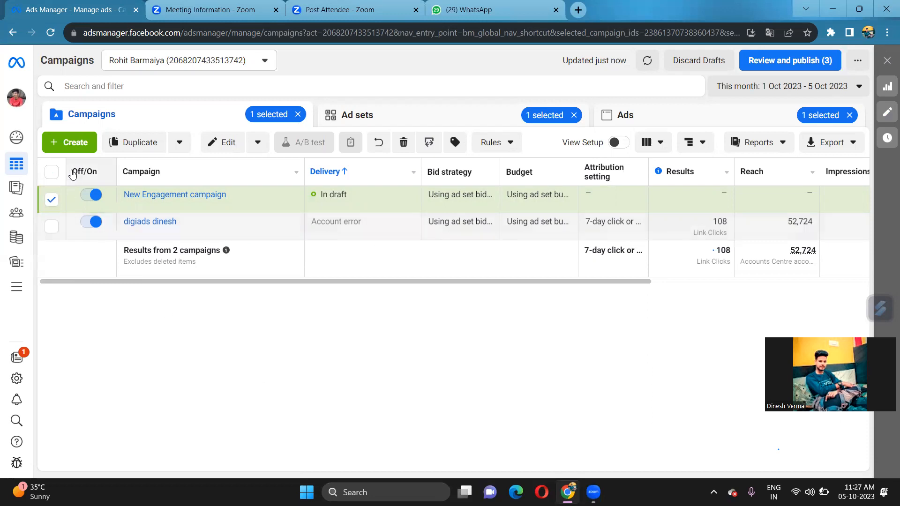
Create a draft 'New Traffic campaign' using the Traffic objective
click(78, 143)
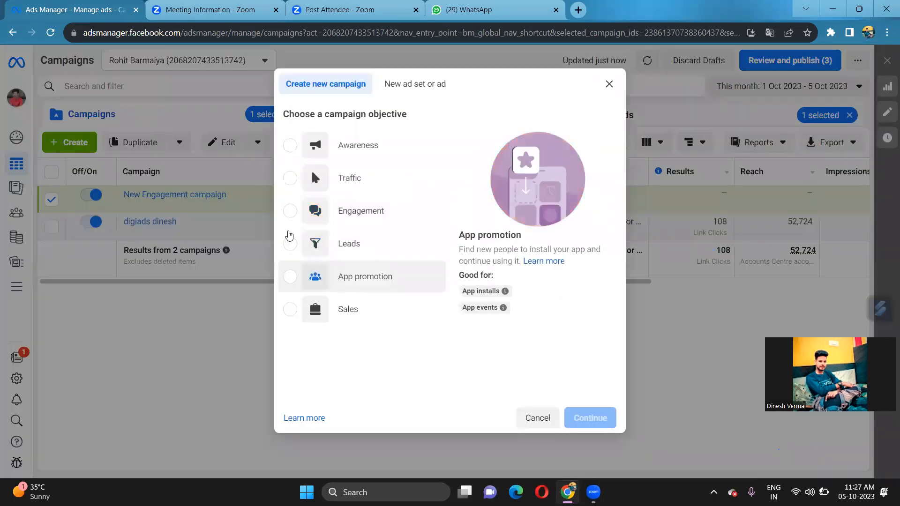
click(295, 179)
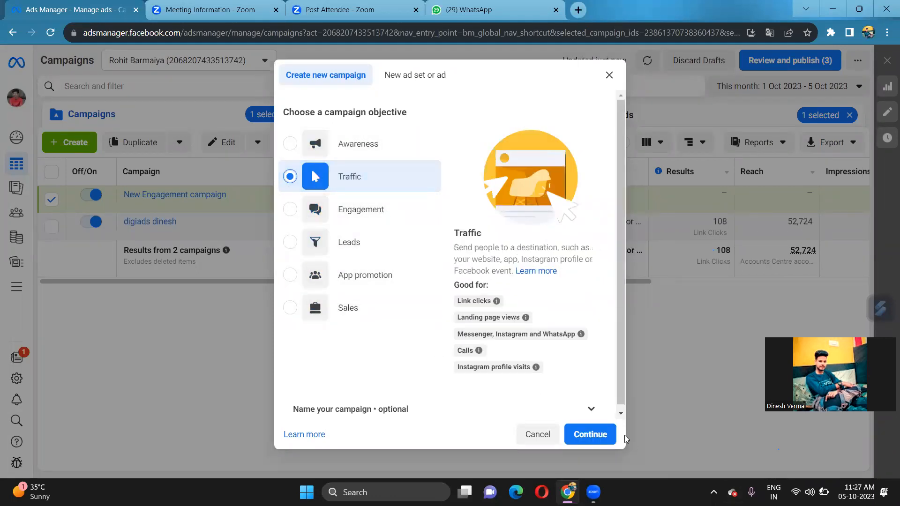
click(588, 433)
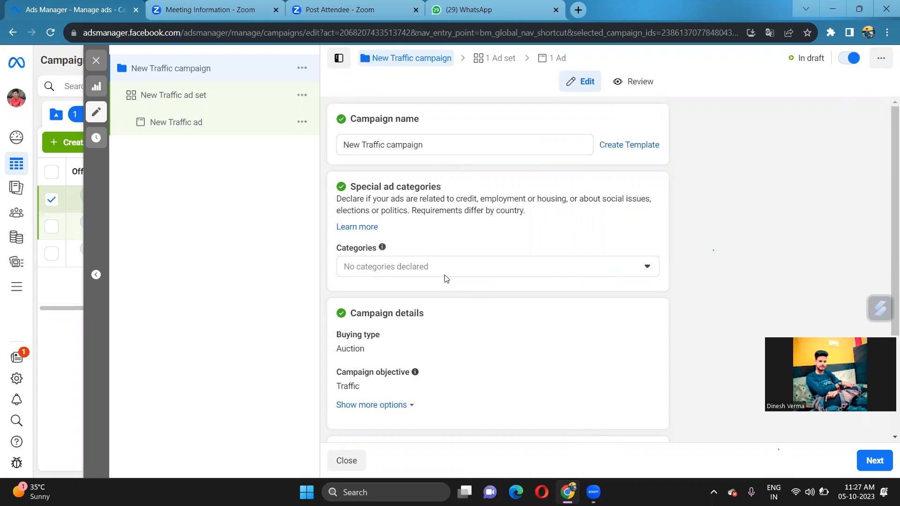
scroll(446, 279, down, 1)
Replace the campaign name with the existing active Traffic campaign's name
scroll(450, 279, down, 1)
scroll(459, 249, up, 2)
scroll(459, 249, up, 1)
drag(423, 144, 340, 158)
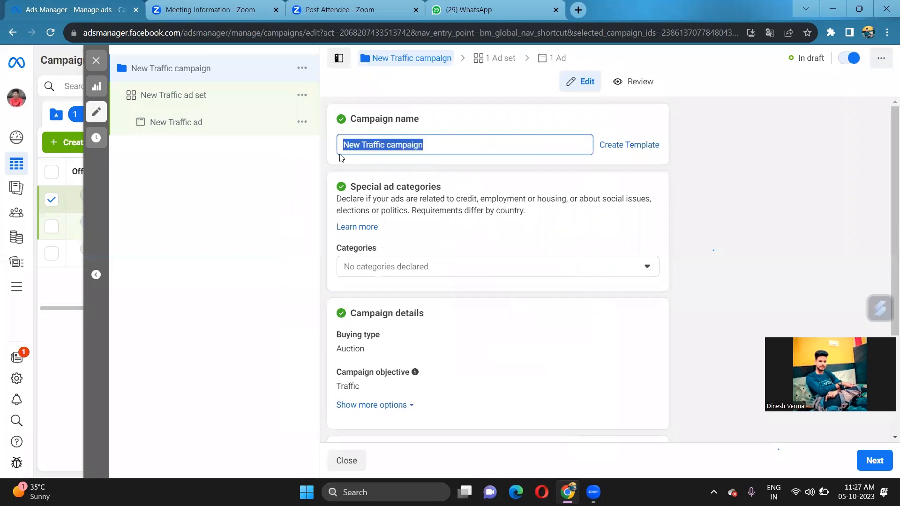
key(BackSpace)
text(digiads d)
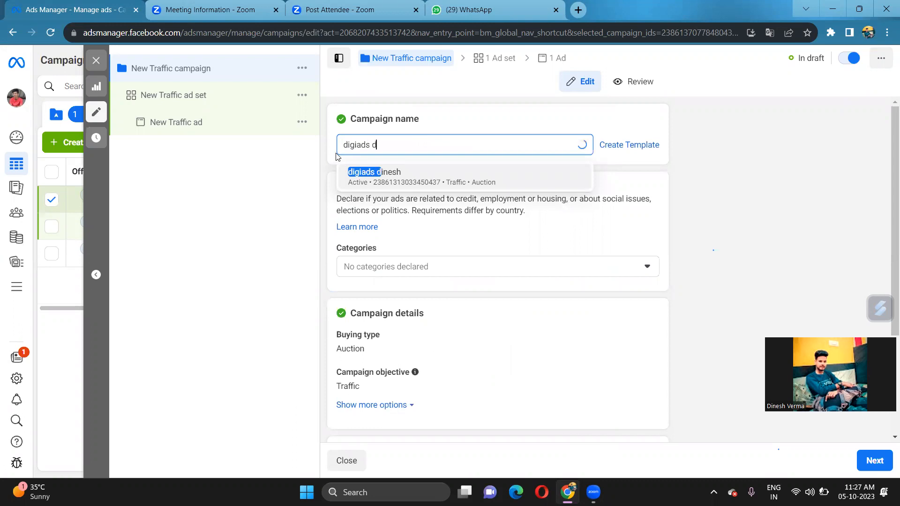
text(inesh)
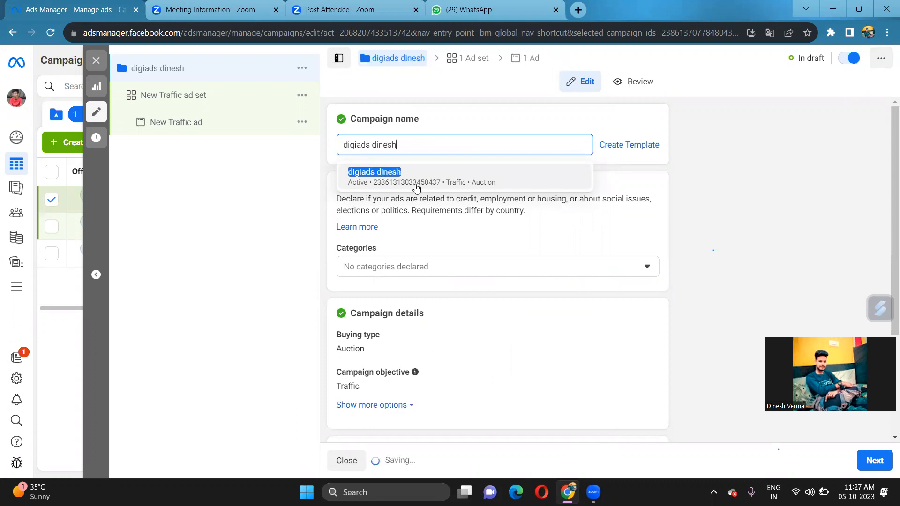
Briefly check the WhatsApp chats tab and return to the campaign editor
scroll(497, 228, down, 1)
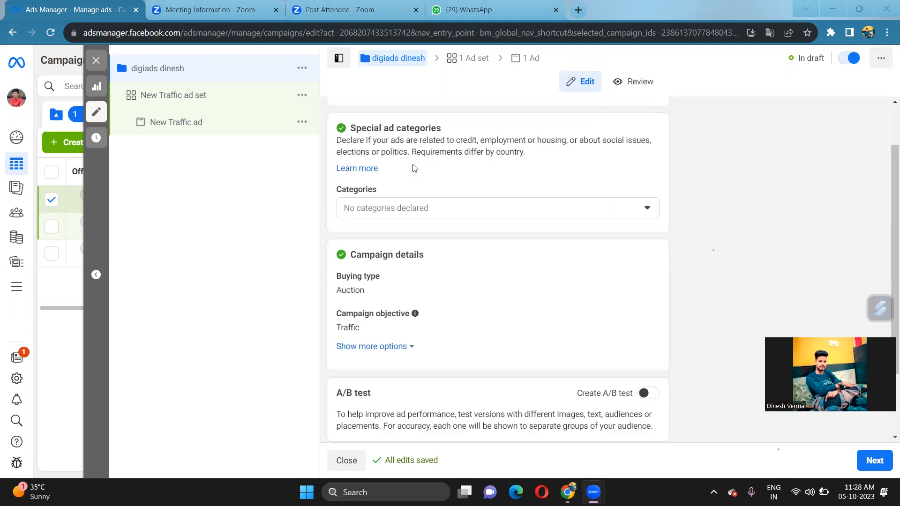
scroll(415, 173, up, 1)
scroll(428, 165, down, 2)
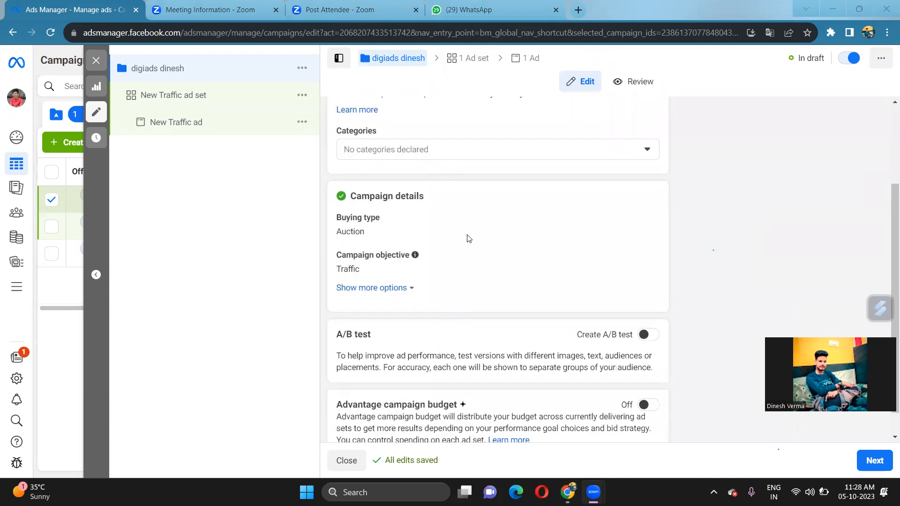
scroll(480, 264, down, 1)
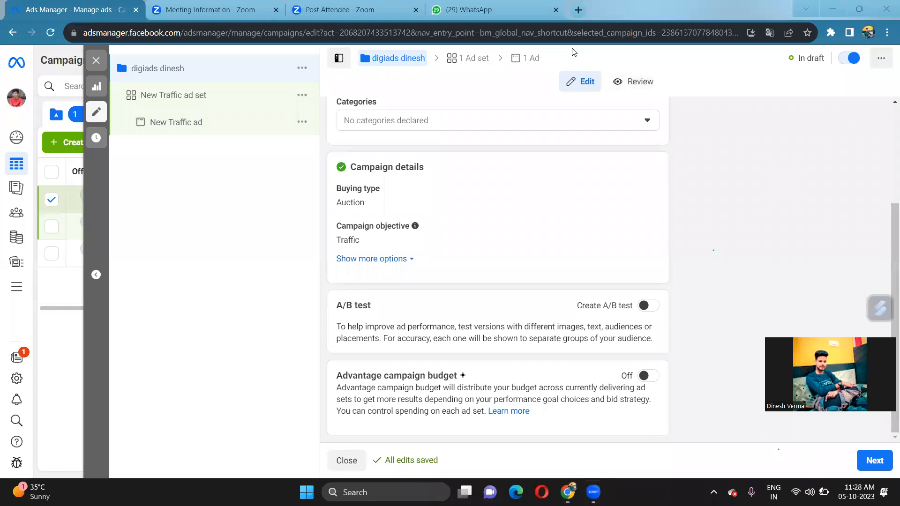
click(510, 10)
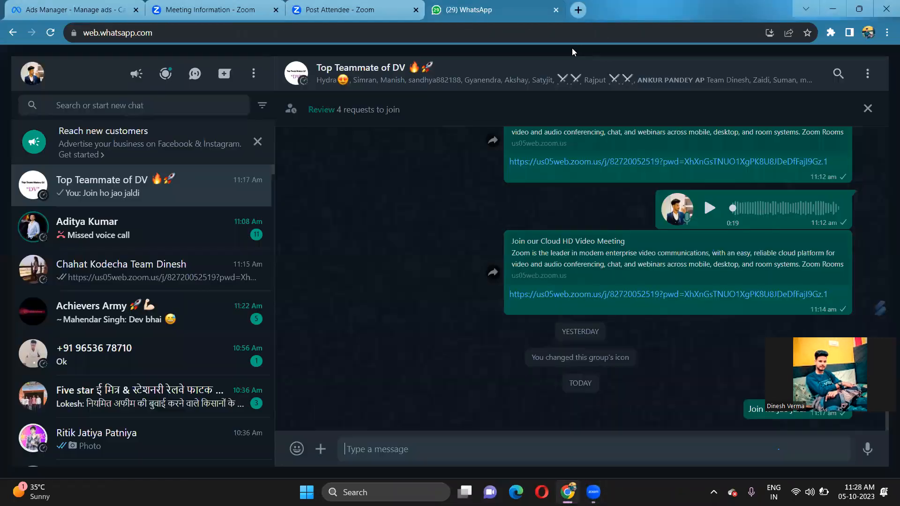
click(95, 9)
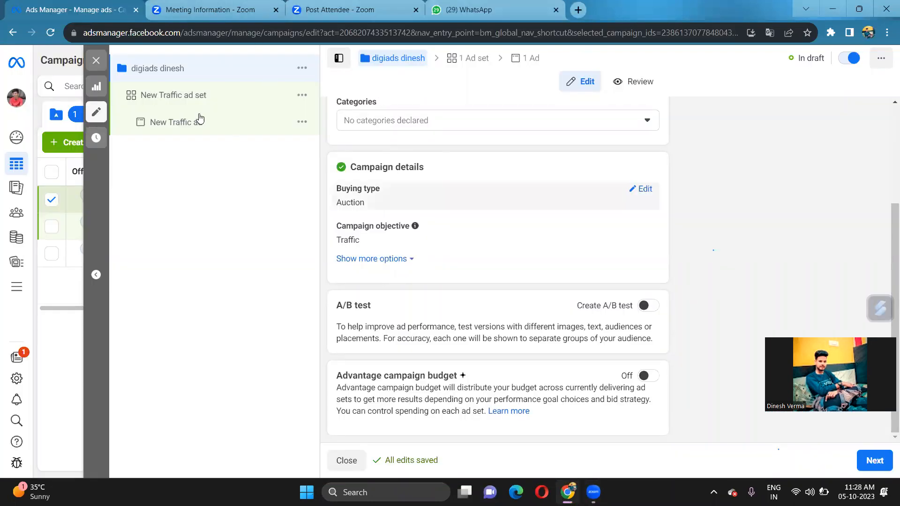
Open the New Traffic ad set and set its conversion location to Website
click(464, 63)
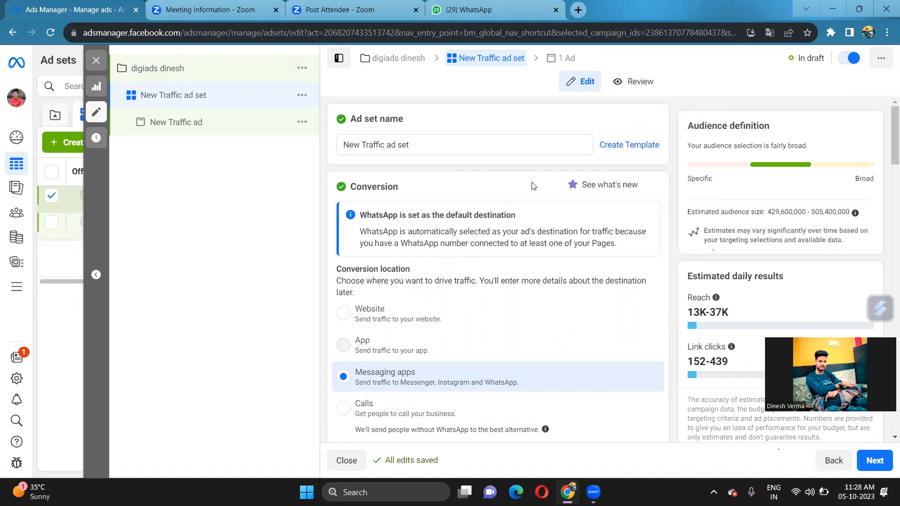
scroll(465, 218, down, 3)
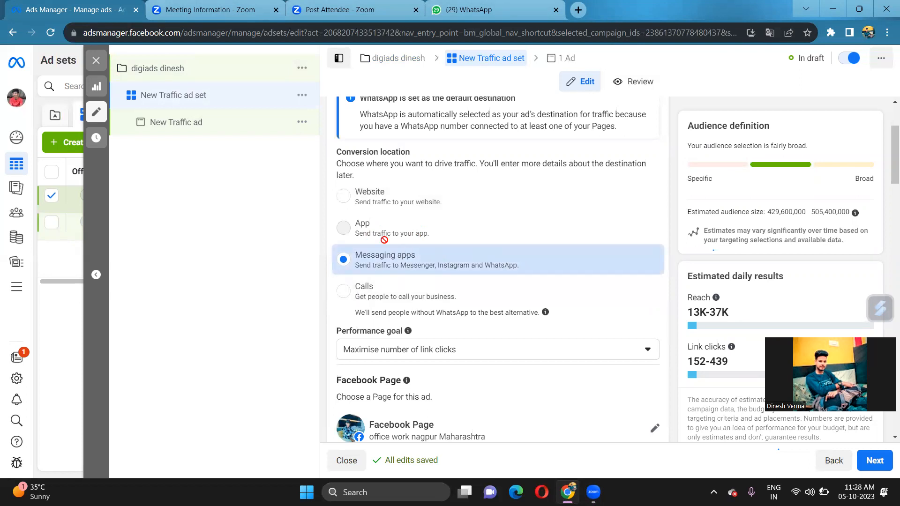
click(345, 199)
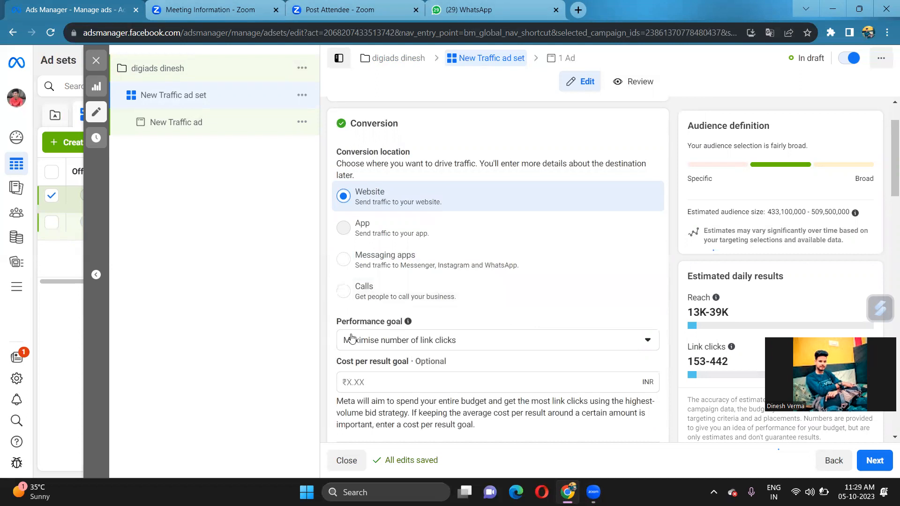
Switch the ad set's conversion location to Messaging apps
click(342, 267)
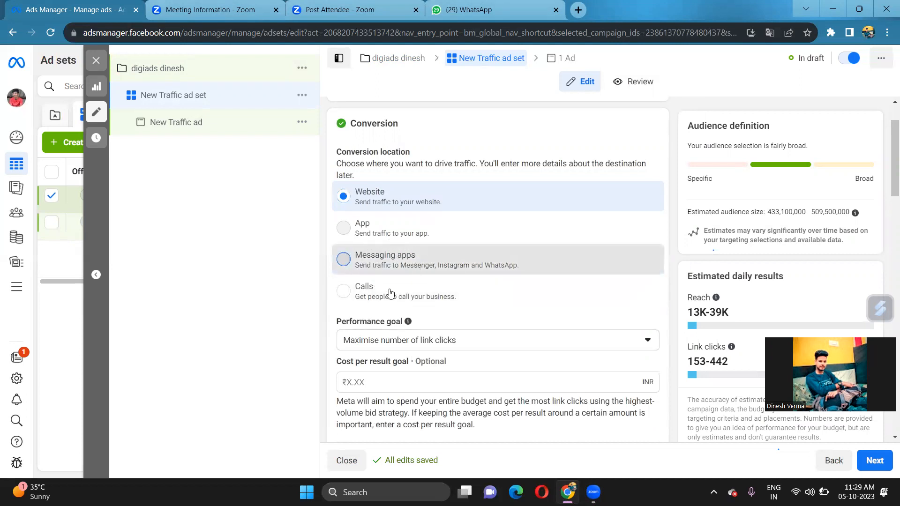
scroll(411, 377, down, 3)
scroll(411, 378, down, 4)
Tick WhatsApp and Messenger as chat destinations and review the ad set settings
click(345, 302)
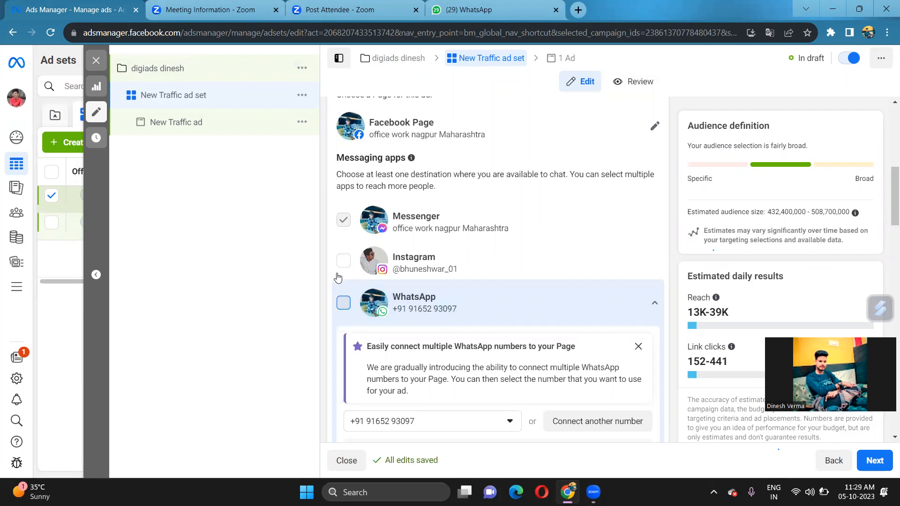
click(344, 304)
click(343, 208)
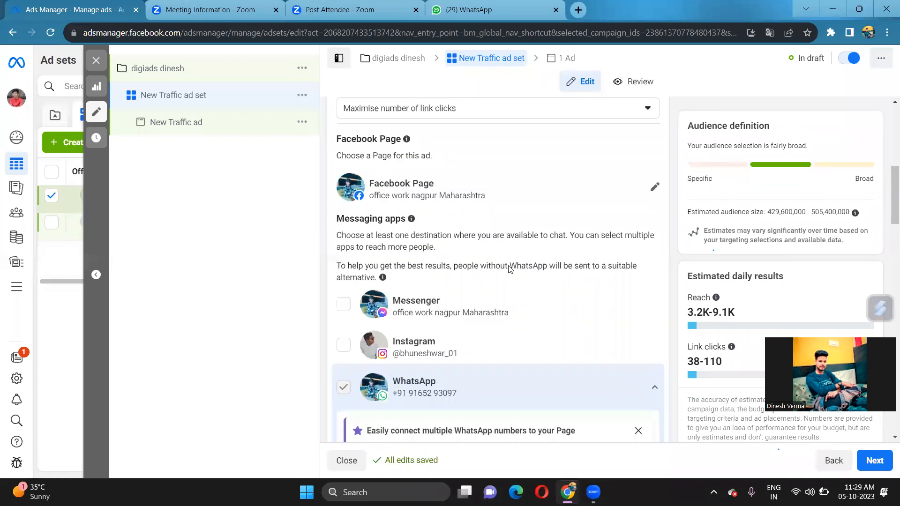
scroll(510, 268, down, 1)
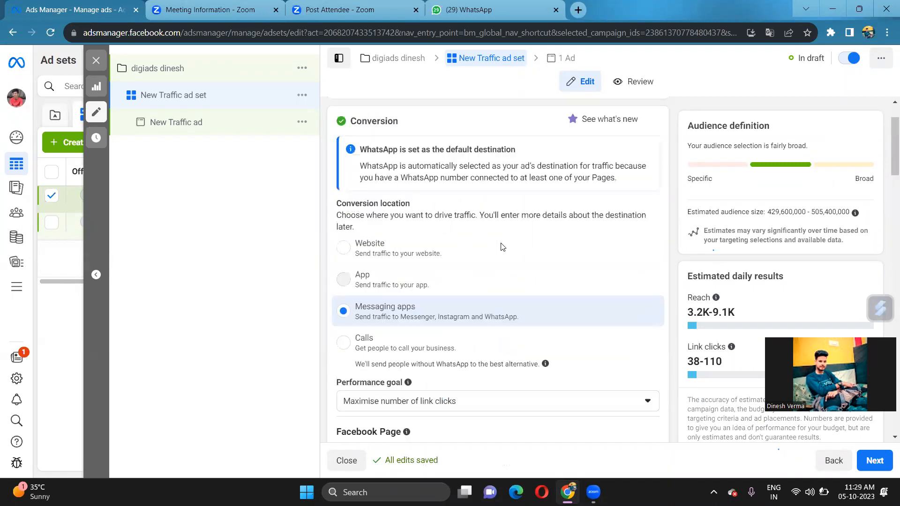
scroll(501, 253, down, 3)
scroll(500, 256, down, 10)
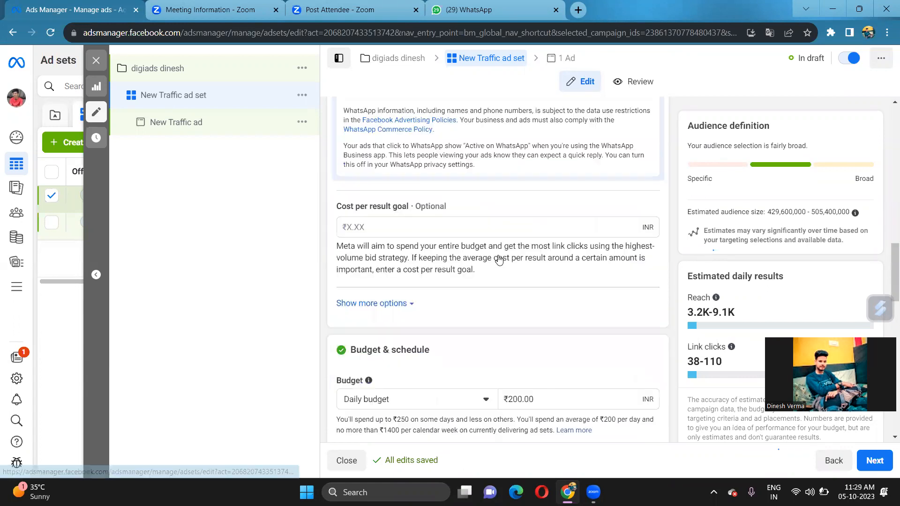
scroll(498, 259, down, 3)
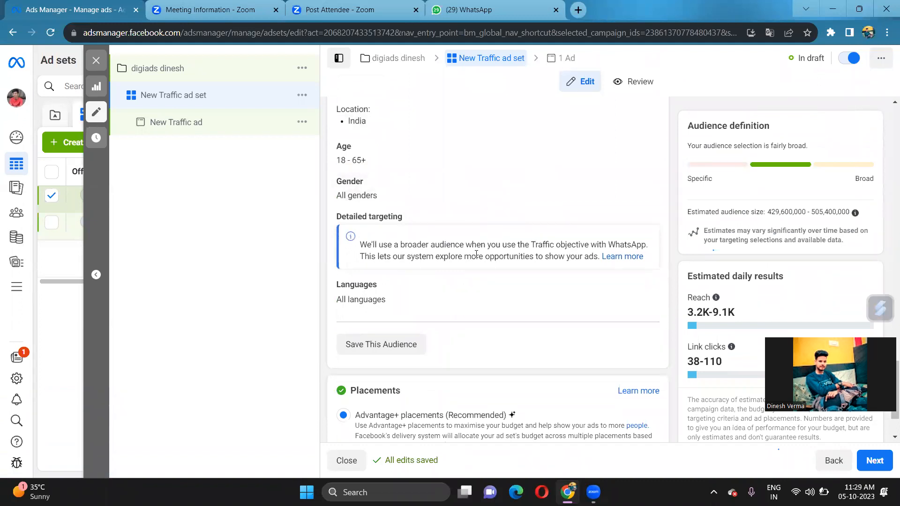
scroll(472, 262, up, 2)
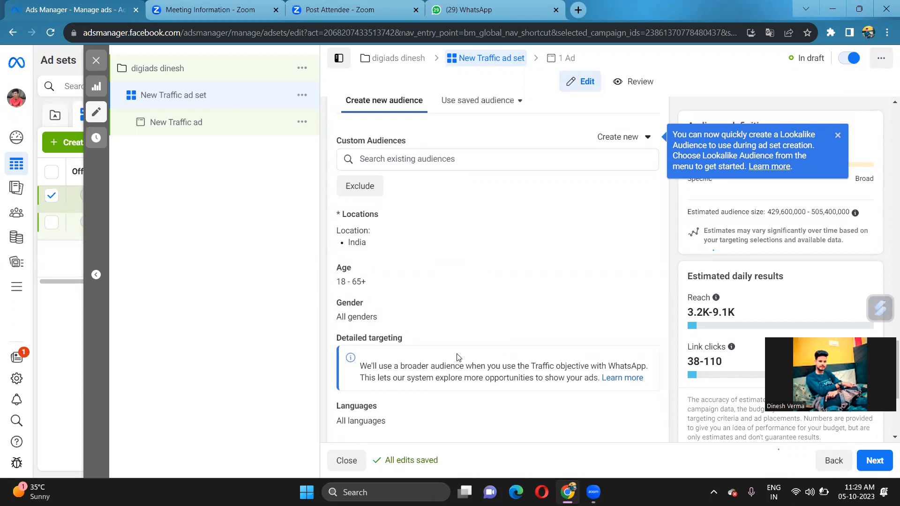
scroll(458, 355, up, 4)
scroll(457, 356, down, 2)
scroll(457, 355, up, 5)
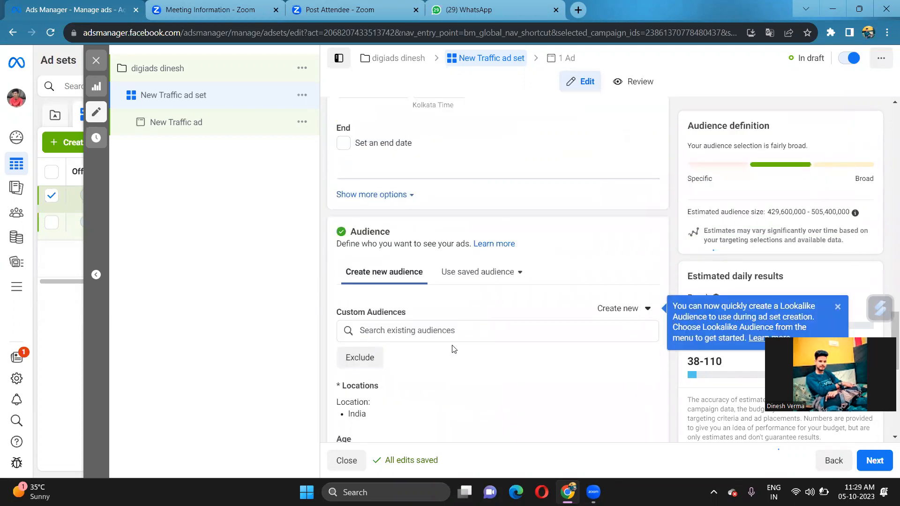
scroll(454, 350, up, 10)
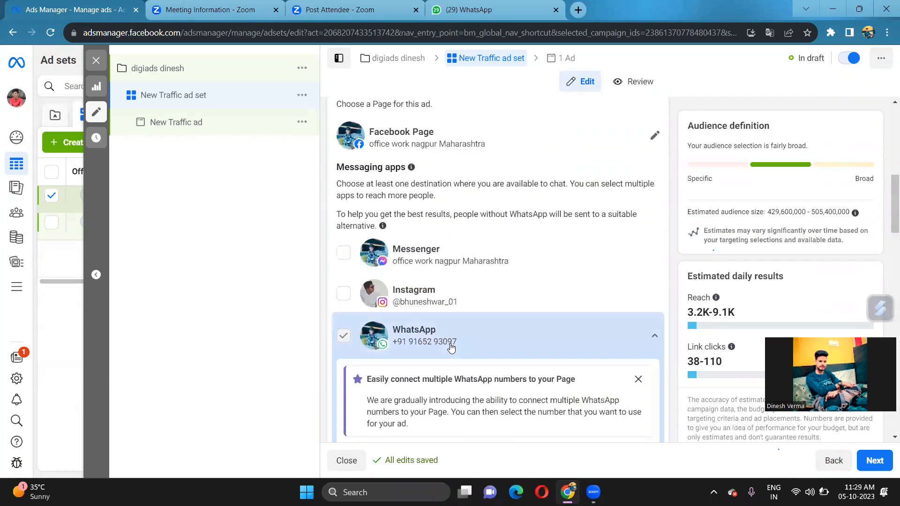
scroll(409, 326, up, 1)
scroll(408, 322, up, 8)
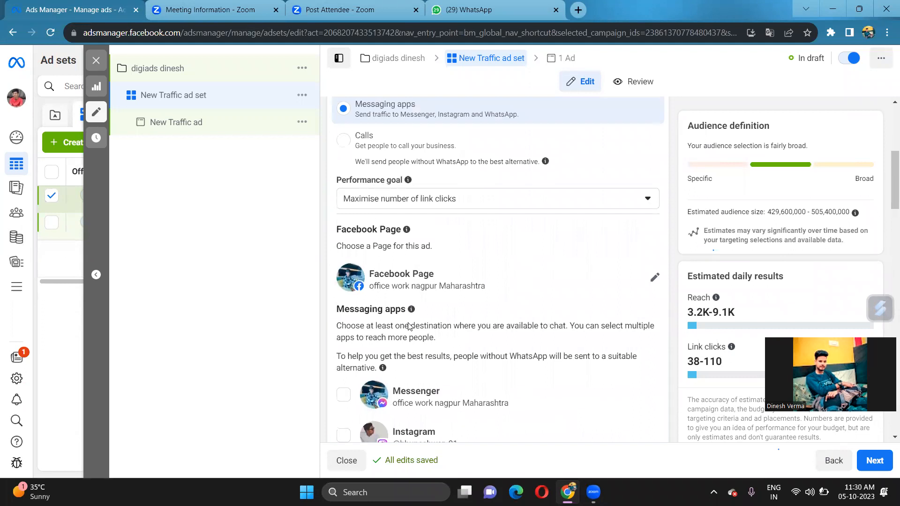
Set the conversion location back to Website
click(351, 317)
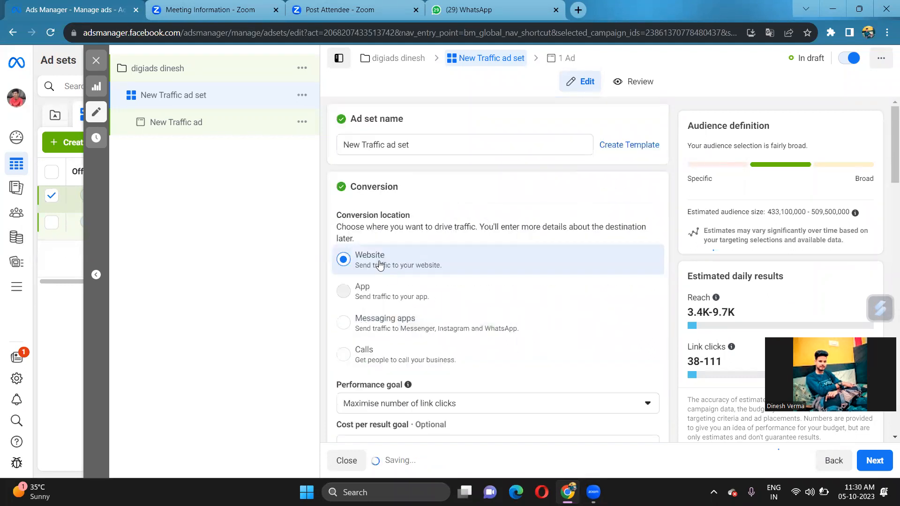
scroll(380, 265, down, 5)
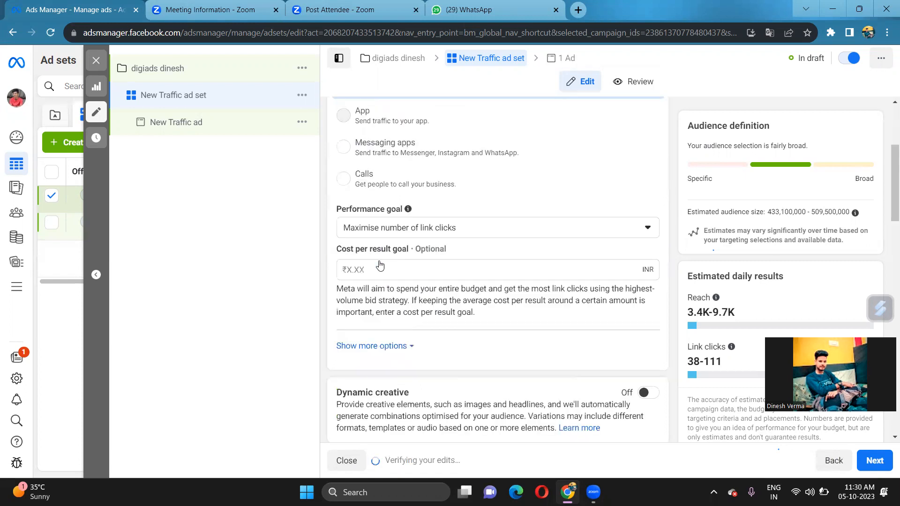
right_click(380, 264)
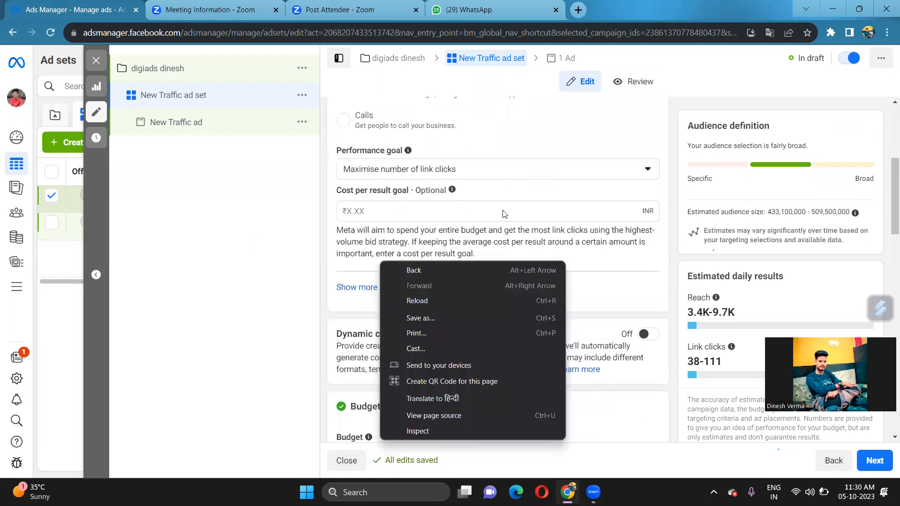
click(593, 260)
scroll(423, 384, down, 5)
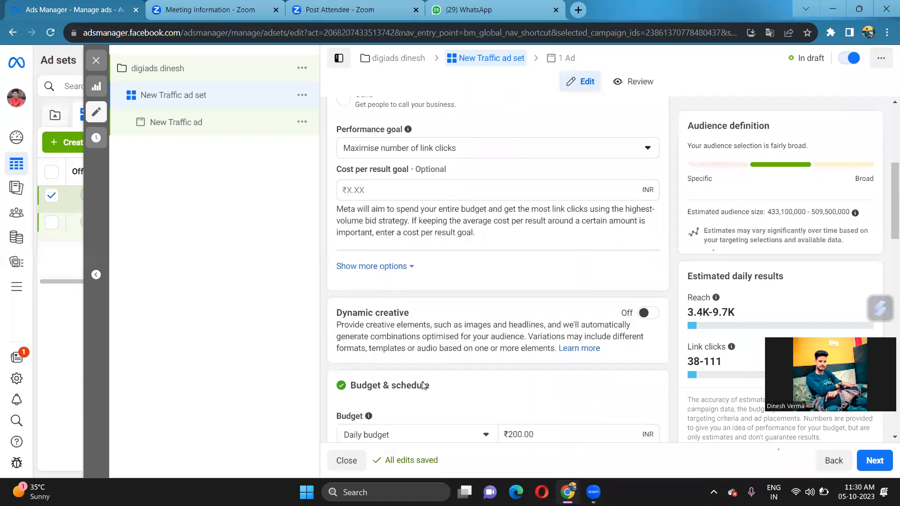
scroll(423, 386, down, 2)
scroll(423, 386, up, 11)
scroll(424, 386, down, 11)
scroll(423, 384, down, 2)
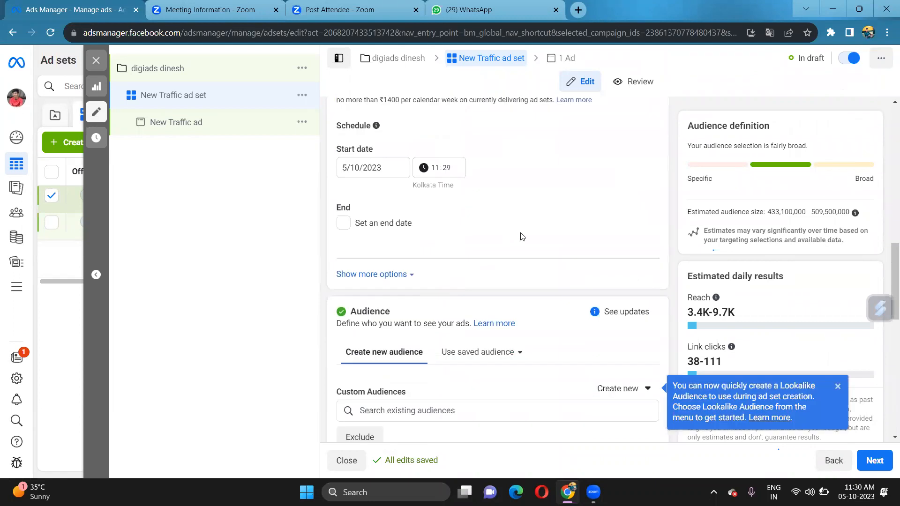
scroll(519, 237, up, 2)
scroll(522, 236, up, 1)
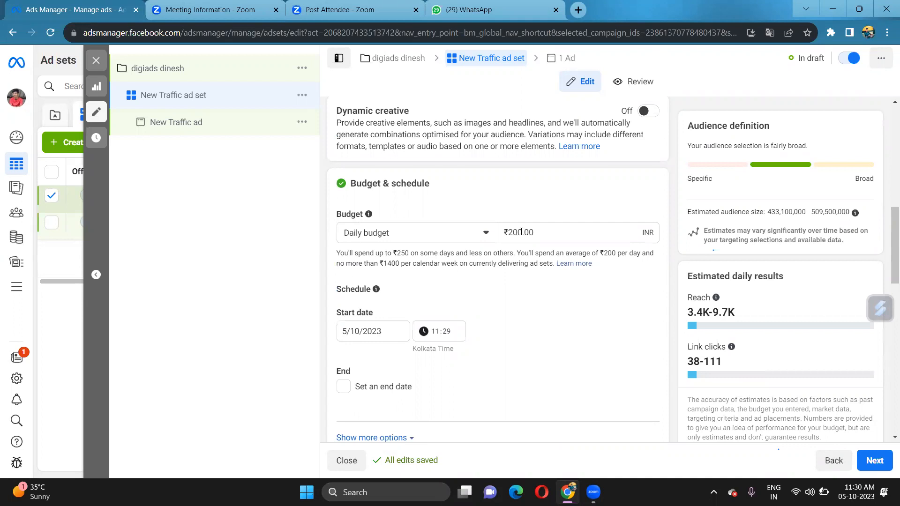
Raise the ad set's daily budget from ₹200 to ₹800
click(547, 238)
key(BackSpace)
key(BackSpace)
key(BackSpace)
key(BackSpace)
key(BackSpace)
key(BackSpace)
text(800)
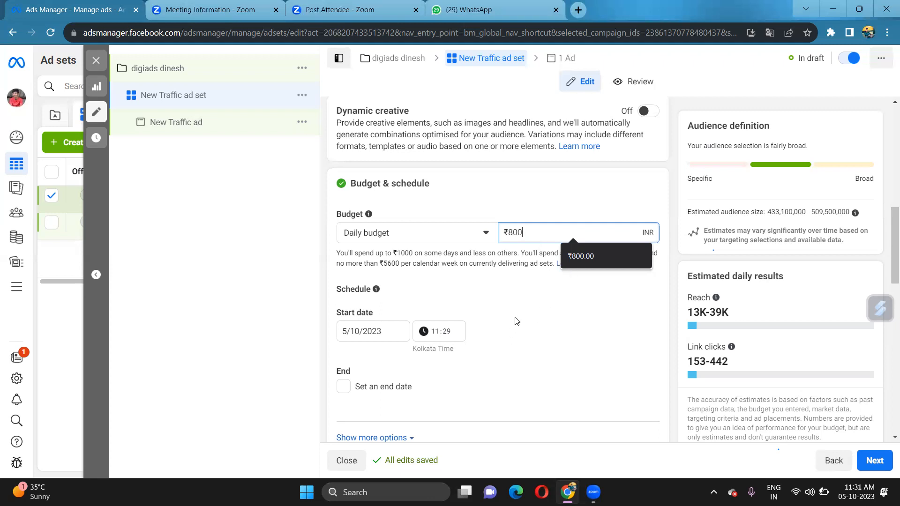
scroll(511, 337, down, 1)
scroll(420, 302, down, 1)
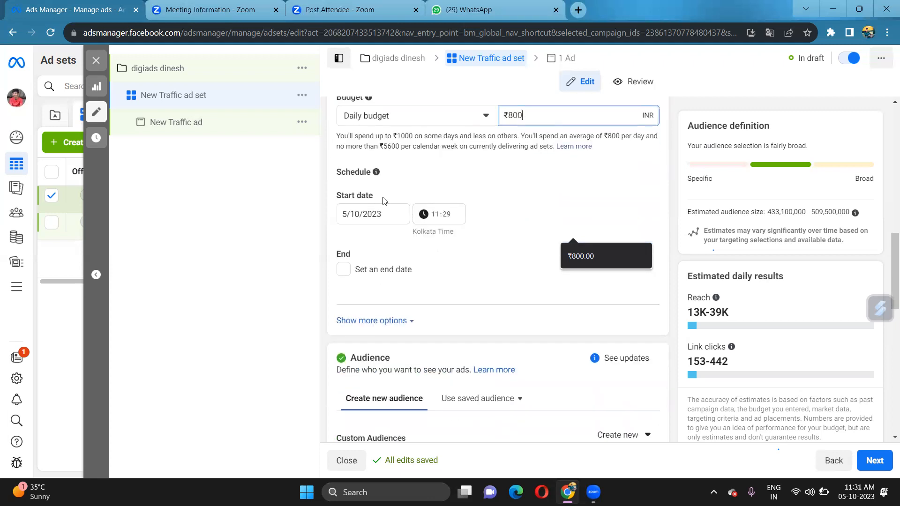
Change the 5/10/2023 start time from 11:29 to 12:00
click(438, 217)
text(12:00)
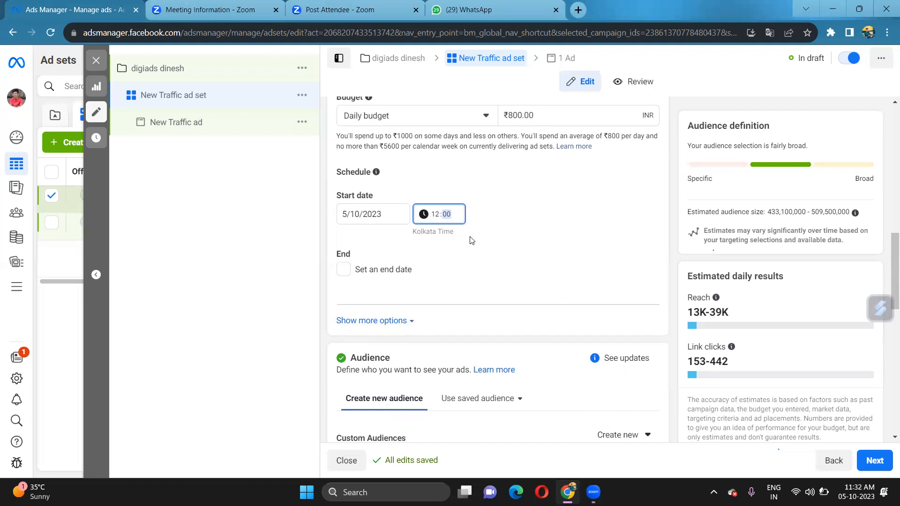
scroll(458, 311, down, 5)
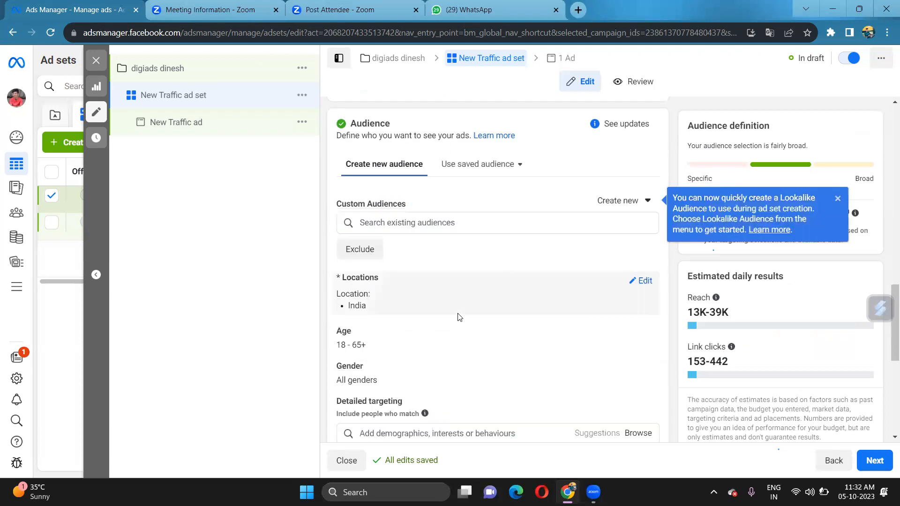
Open the Audience Locations editor, where India is the included location
scroll(445, 267, down, 3)
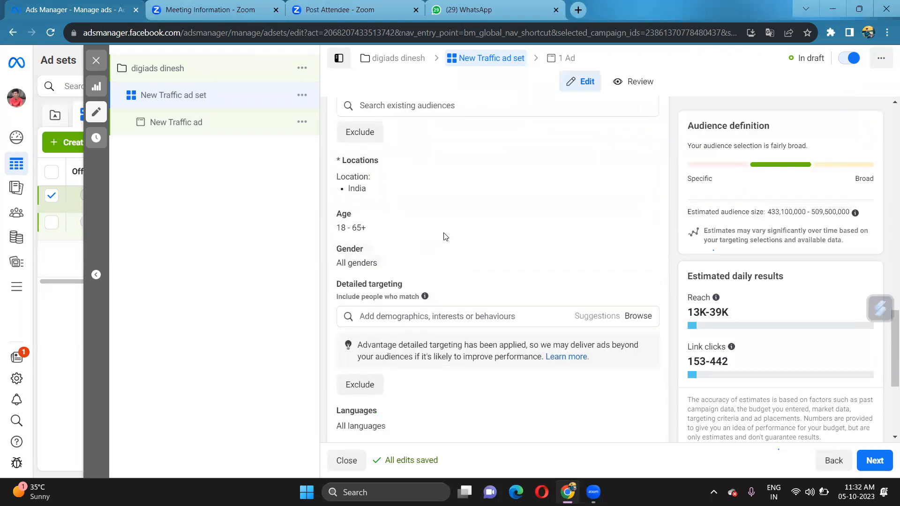
scroll(445, 231, up, 2)
scroll(457, 232, up, 1)
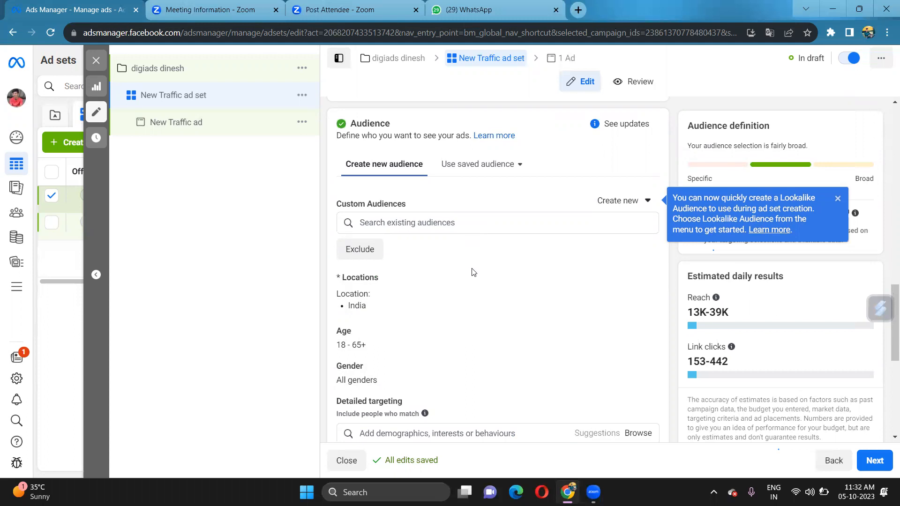
scroll(529, 295, down, 1)
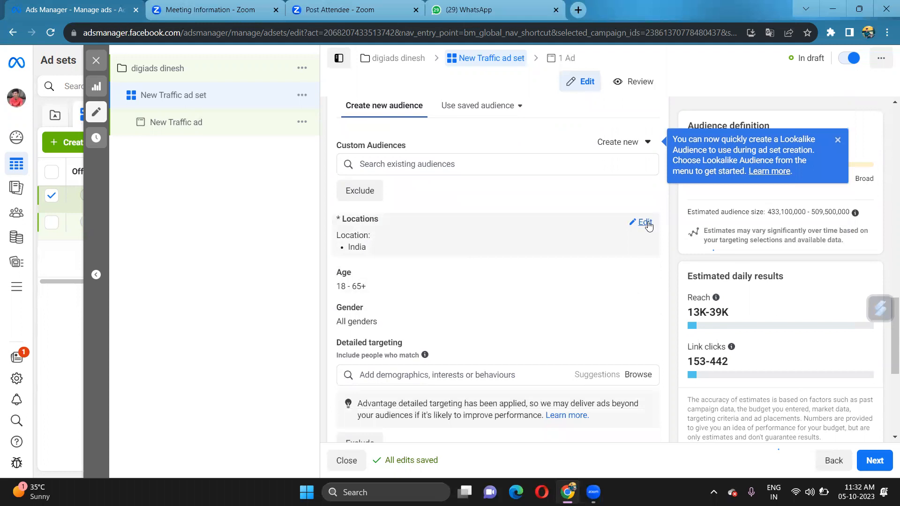
click(645, 223)
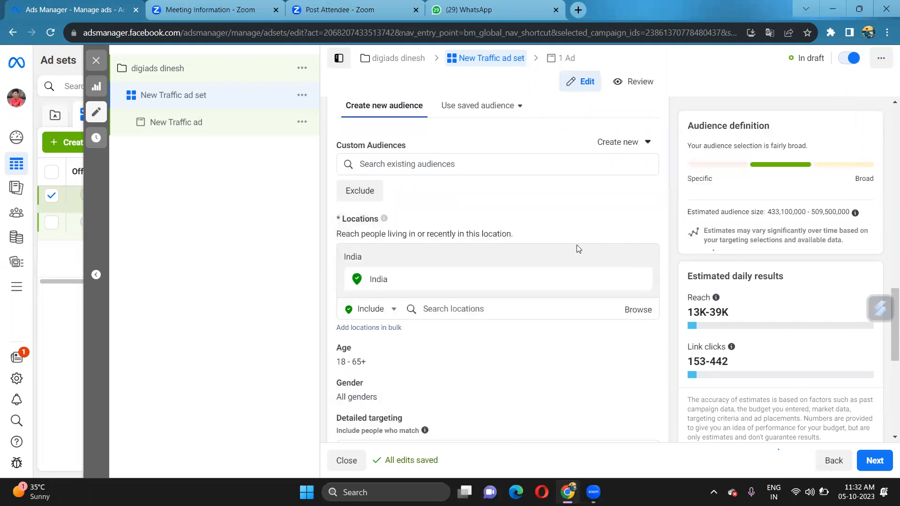
Switch the location search mode from Include to Exclude
scroll(404, 287, down, 1)
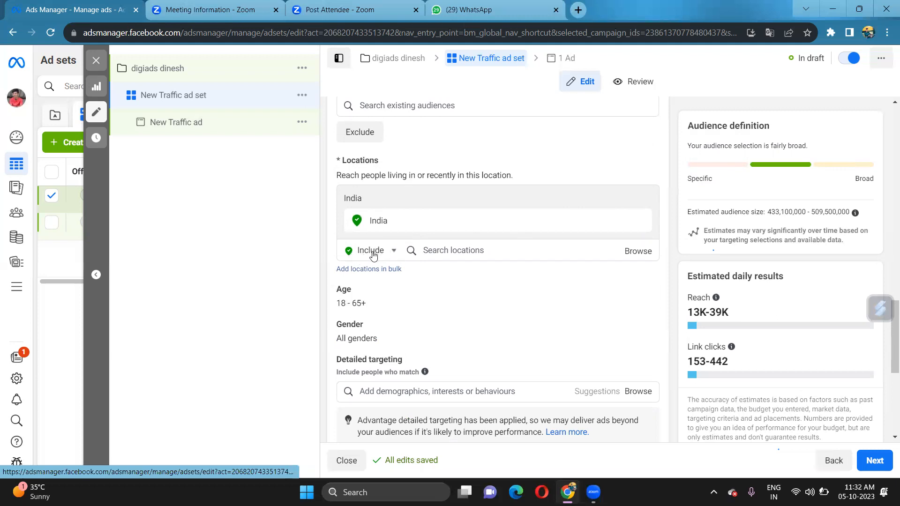
click(376, 252)
click(379, 252)
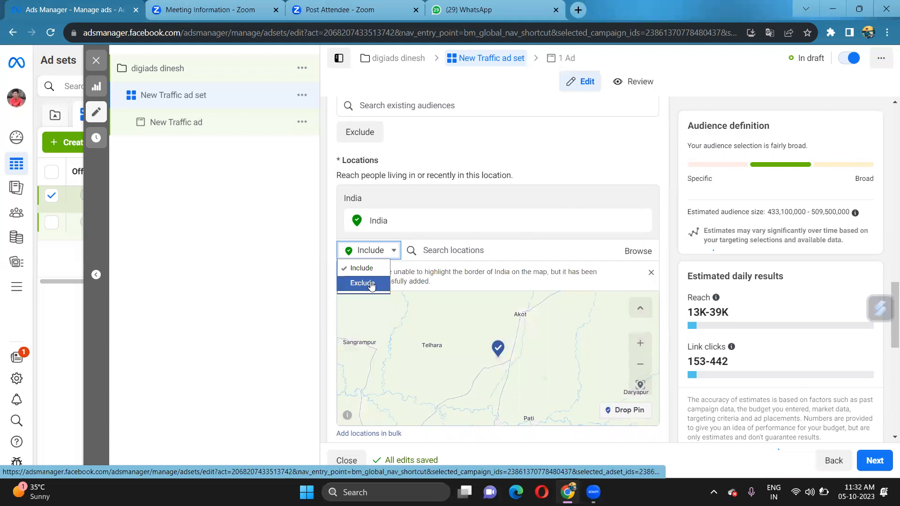
click(365, 284)
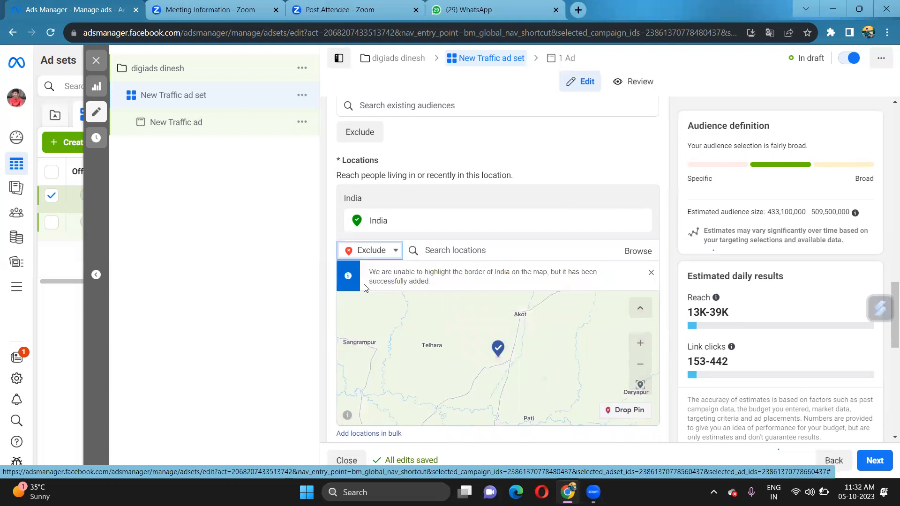
Exclude Karnataka, Tamil Nadu, Kerala and Andhra Pradesh, then search for Telangana
click(428, 251)
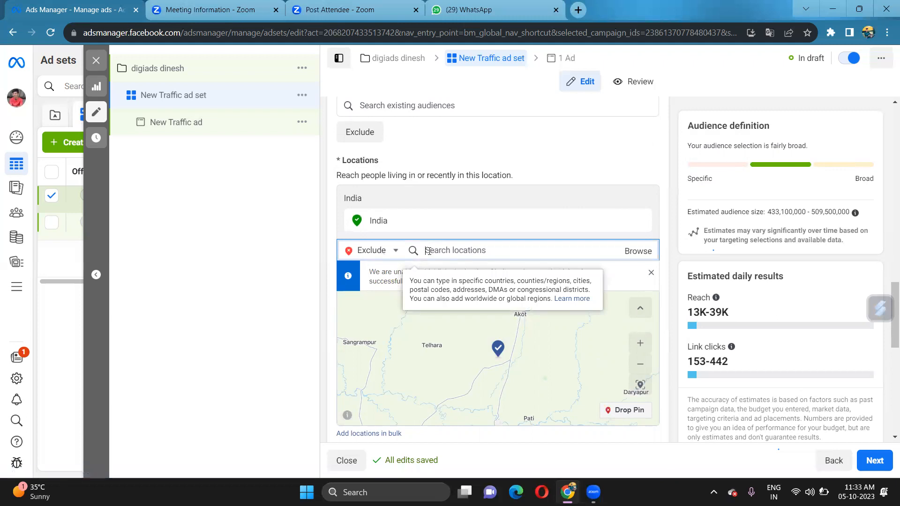
text(k)
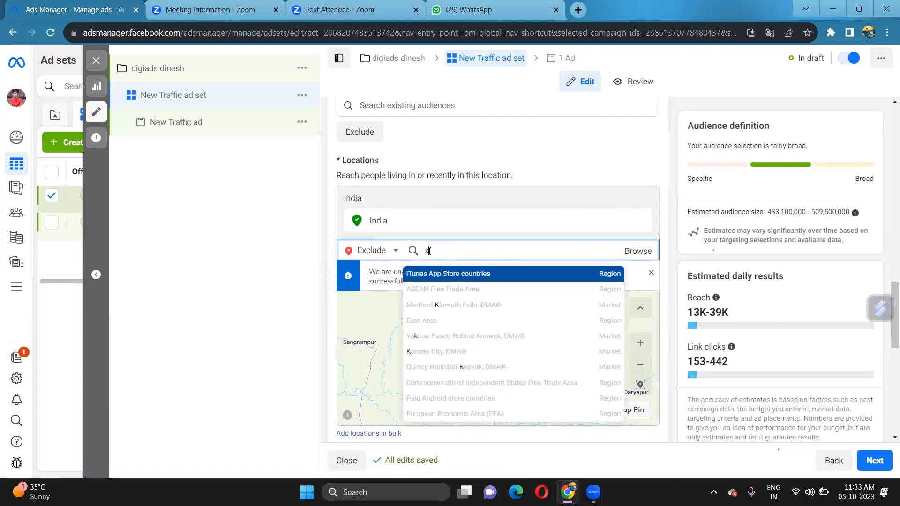
text(arn)
text(ataka)
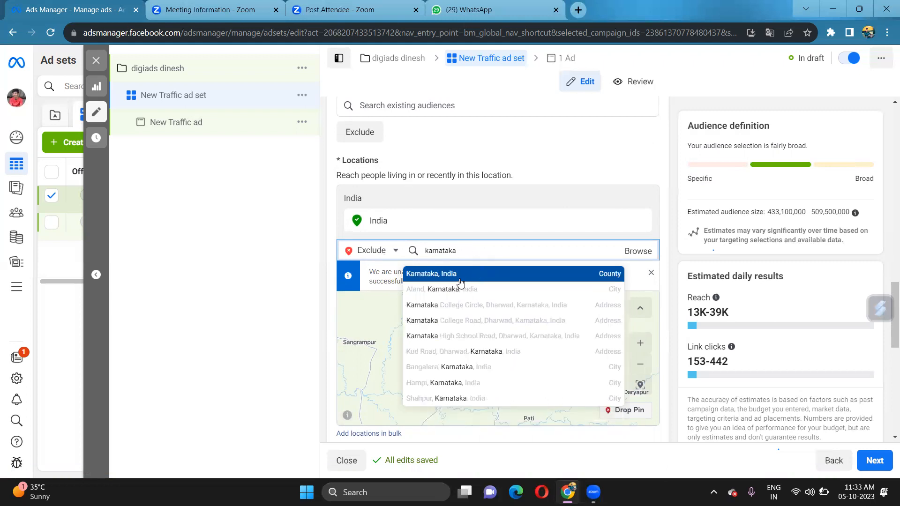
click(459, 281)
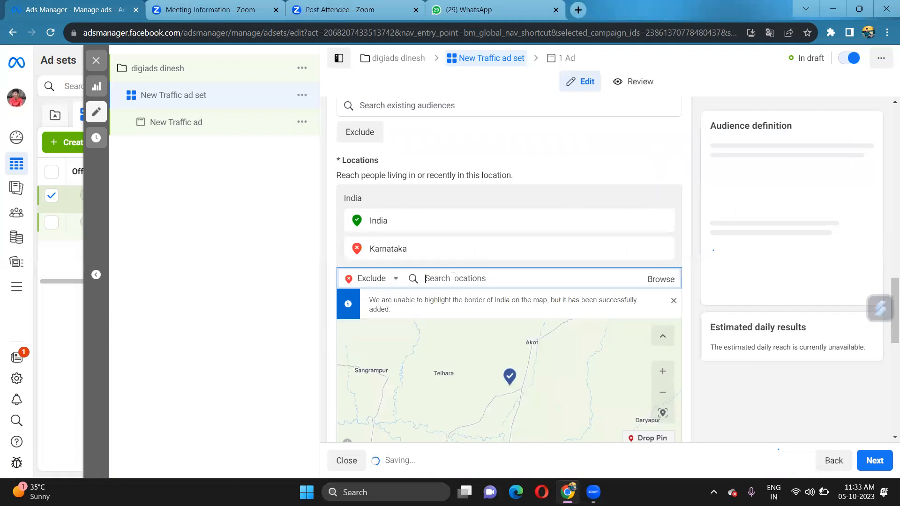
text(tamil nadu)
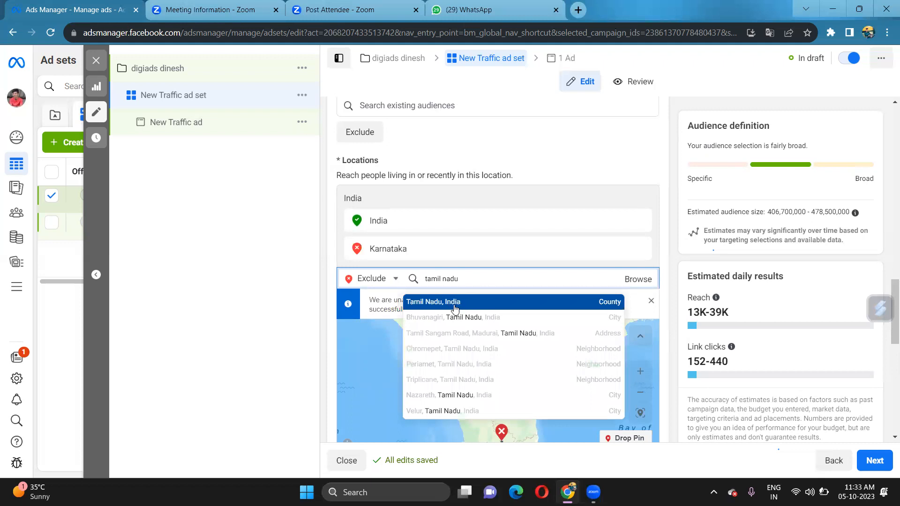
click(454, 307)
text(k)
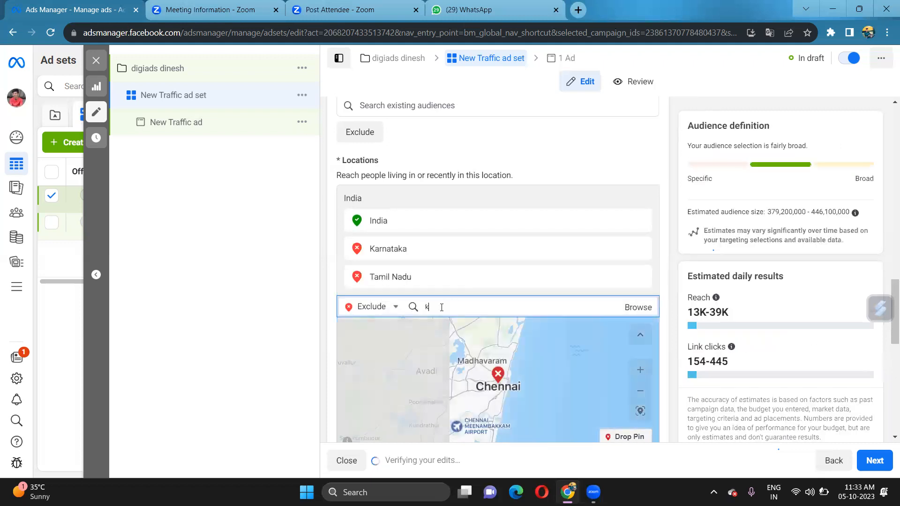
text(erala)
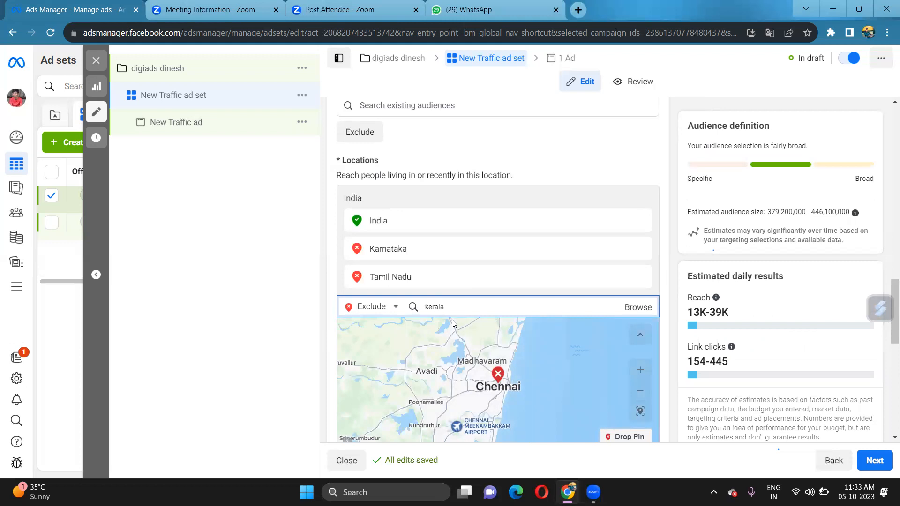
click(446, 330)
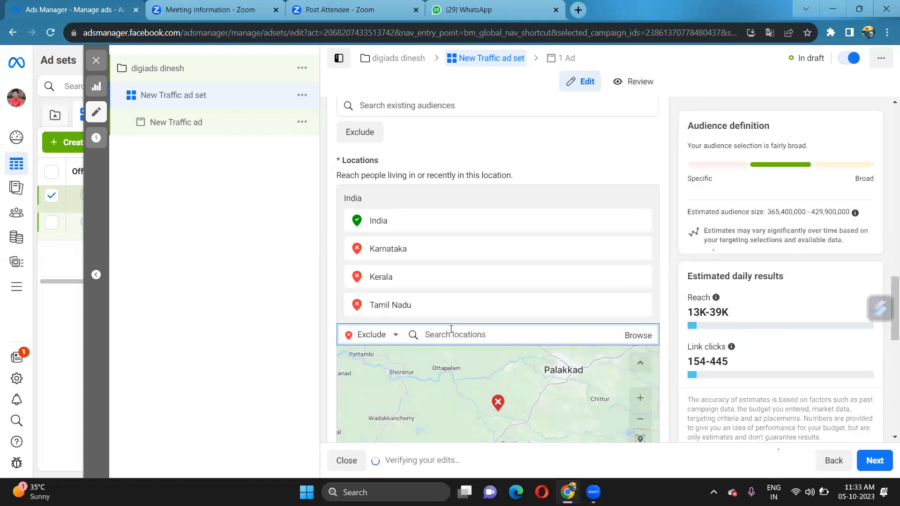
text(andhra)
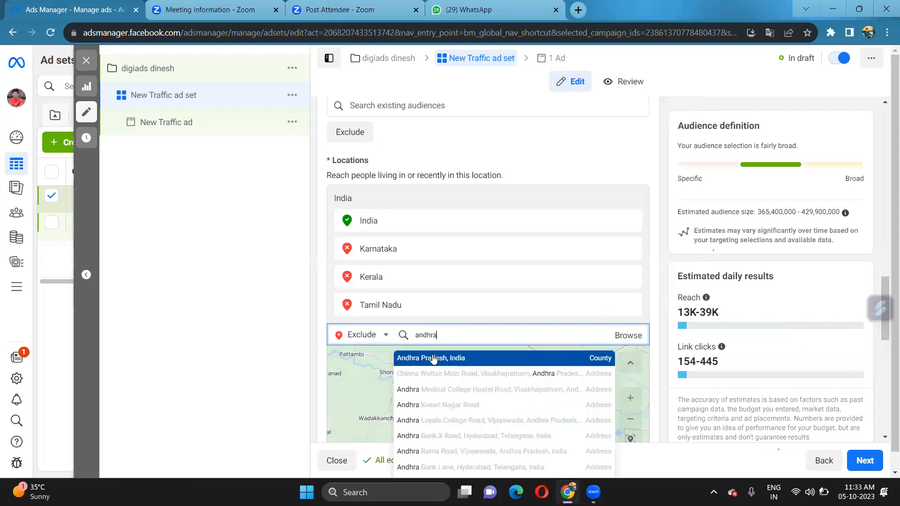
click(432, 358)
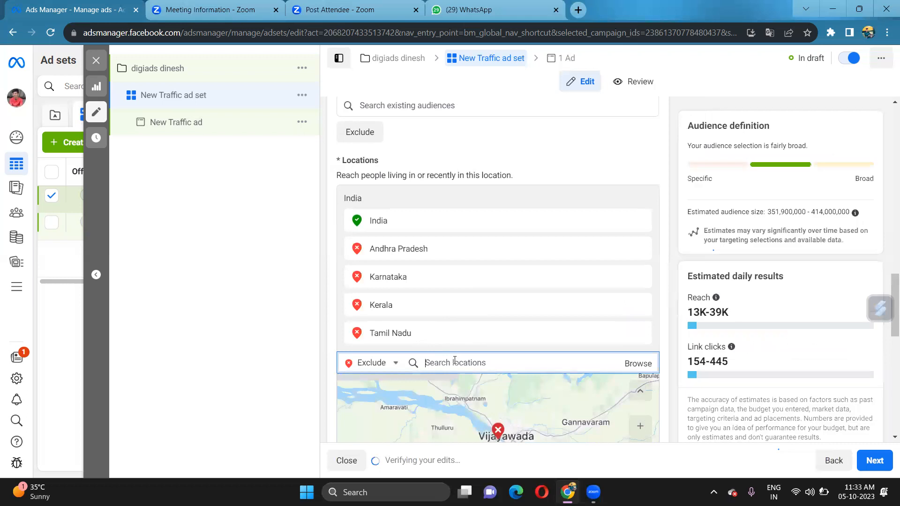
text(t)
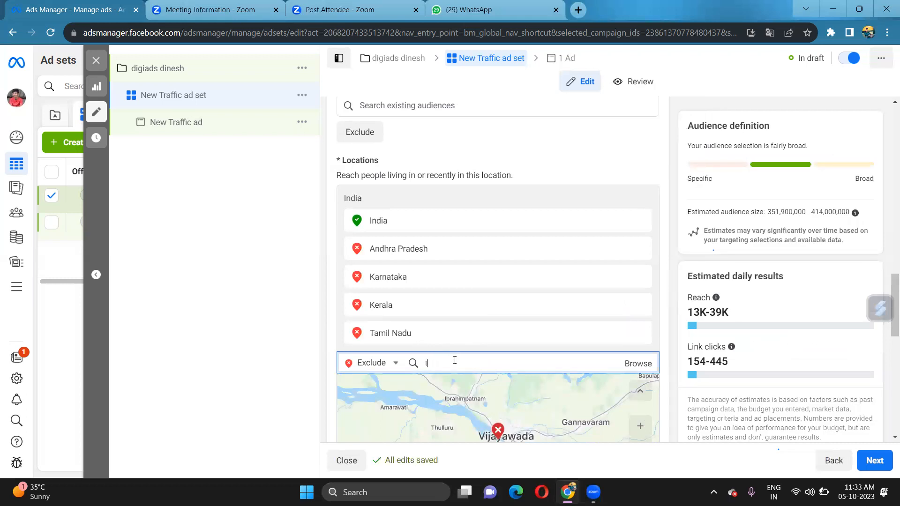
text(elangana)
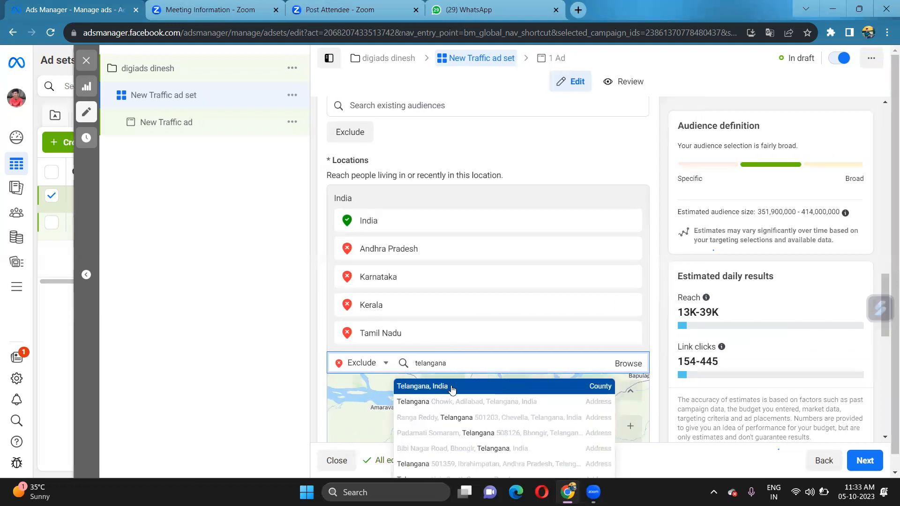
click(451, 389)
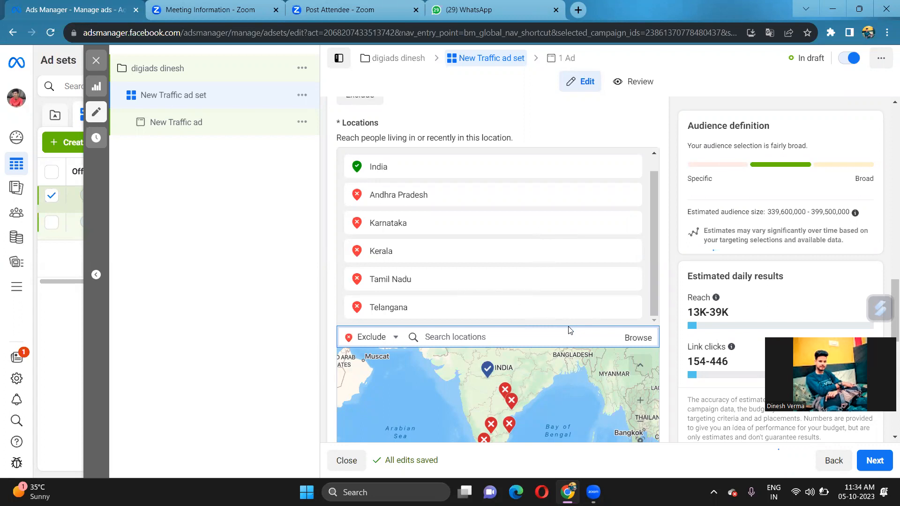
Scroll down past the locations to the Age section
scroll(525, 304, down, 1)
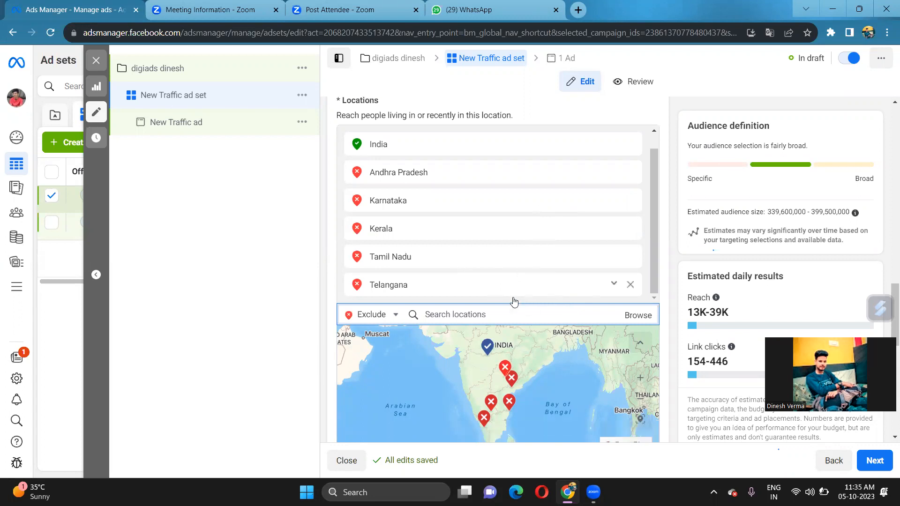
scroll(515, 301, down, 5)
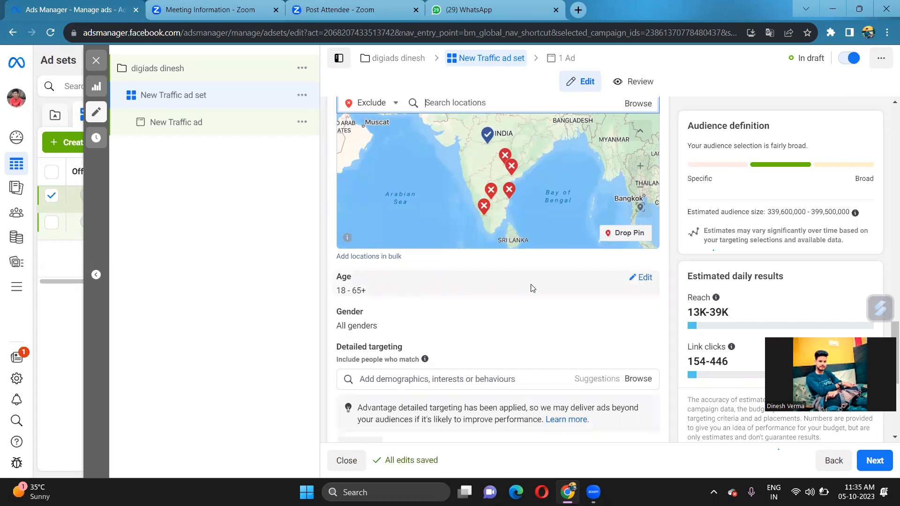
Set the age range to a minimum of 16 and a maximum of 40
click(633, 282)
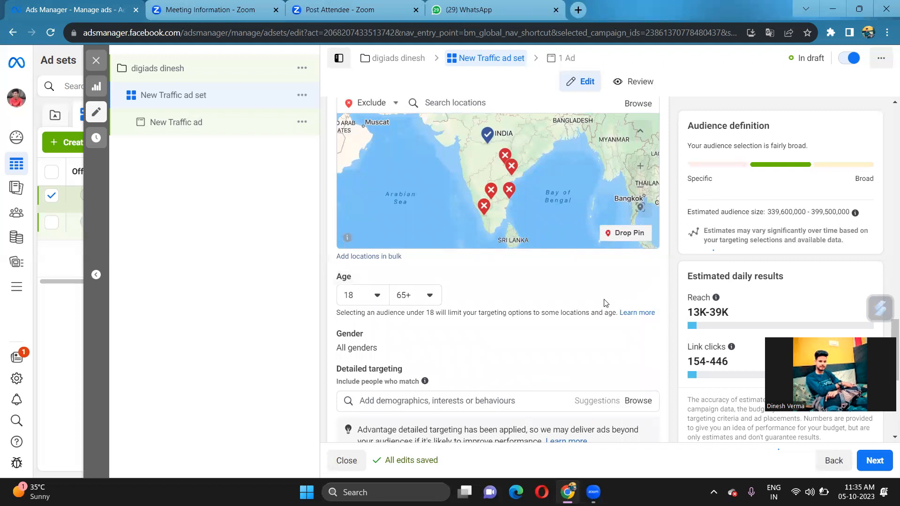
click(376, 295)
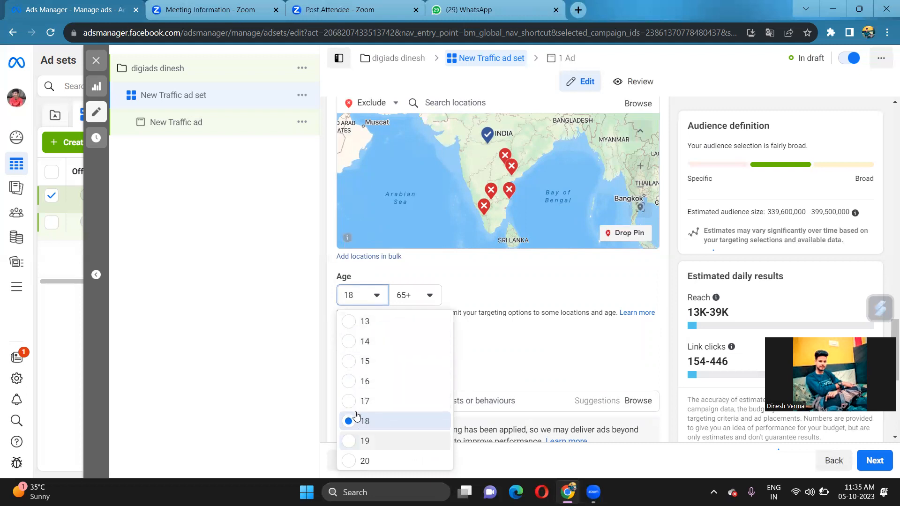
click(346, 381)
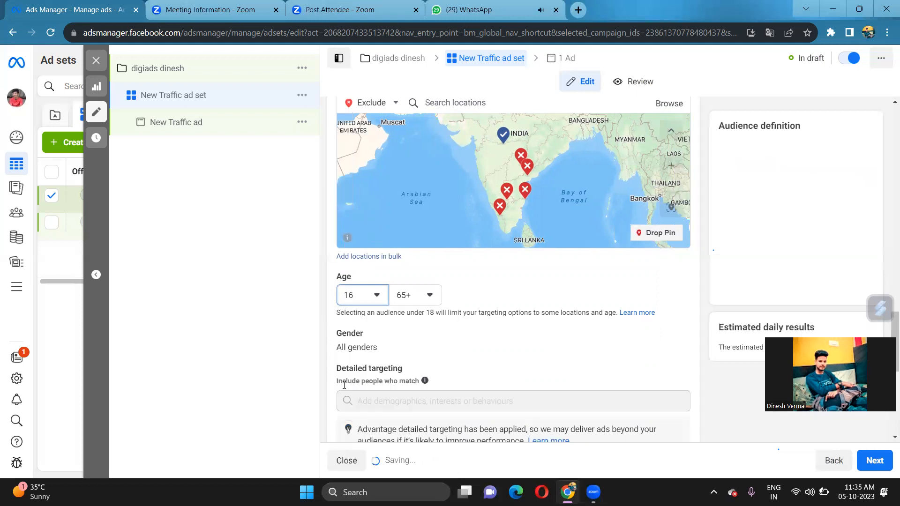
click(428, 300)
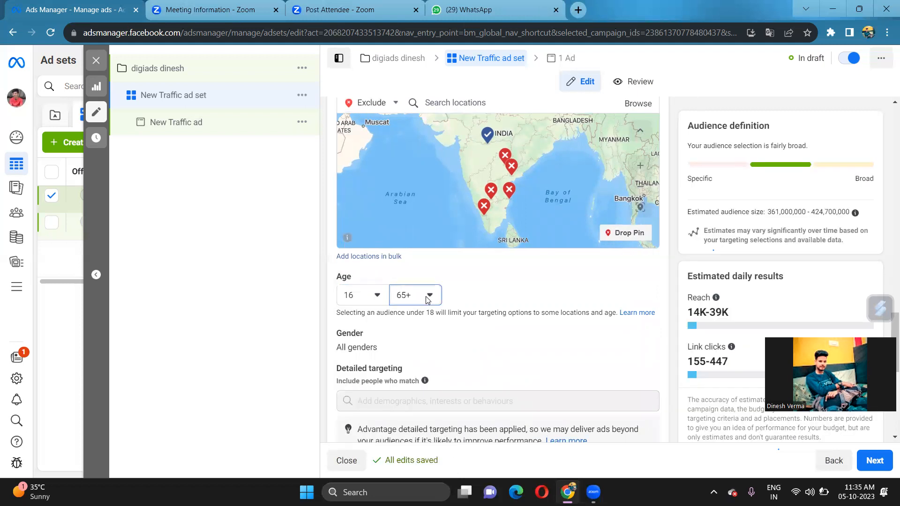
click(428, 300)
scroll(425, 361, up, 5)
scroll(426, 362, up, 1)
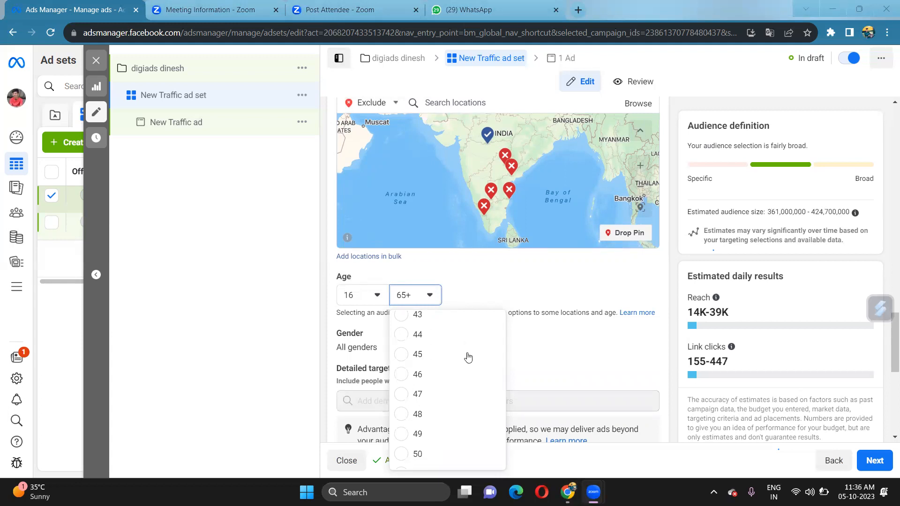
scroll(424, 393, up, 2)
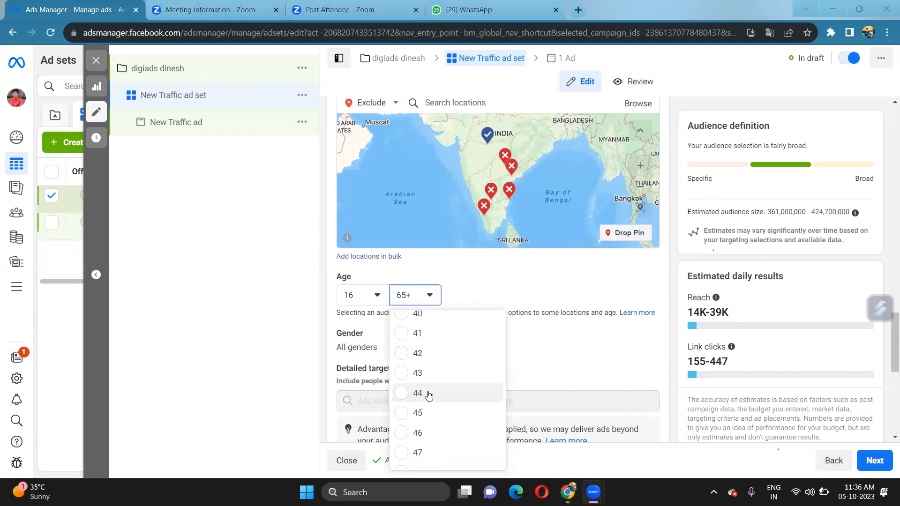
click(400, 321)
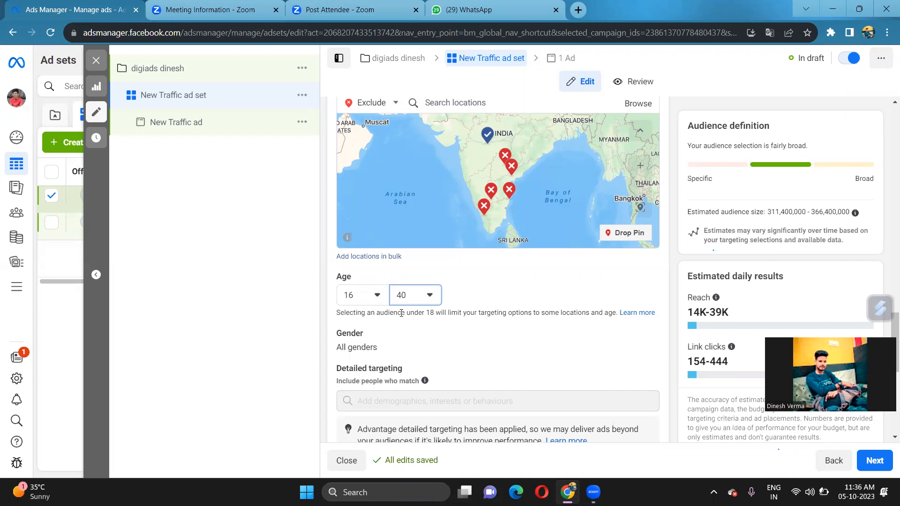
Reopen the maximum age list and keep 40 as the upper limit
scroll(450, 340, down, 2)
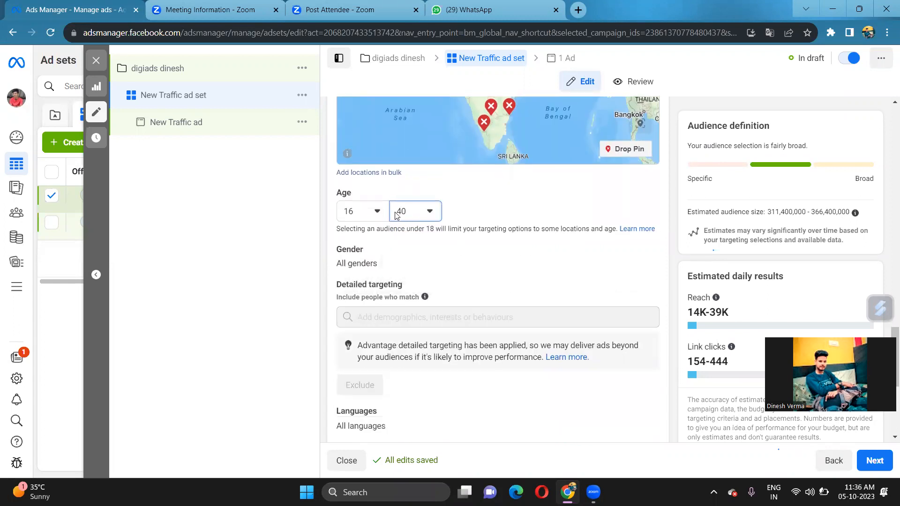
click(419, 219)
scroll(415, 333, down, 8)
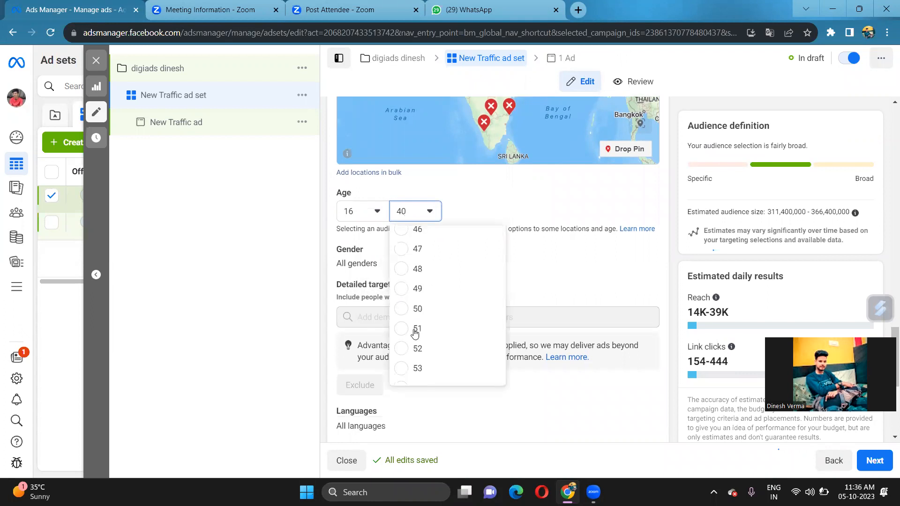
scroll(448, 272, up, 8)
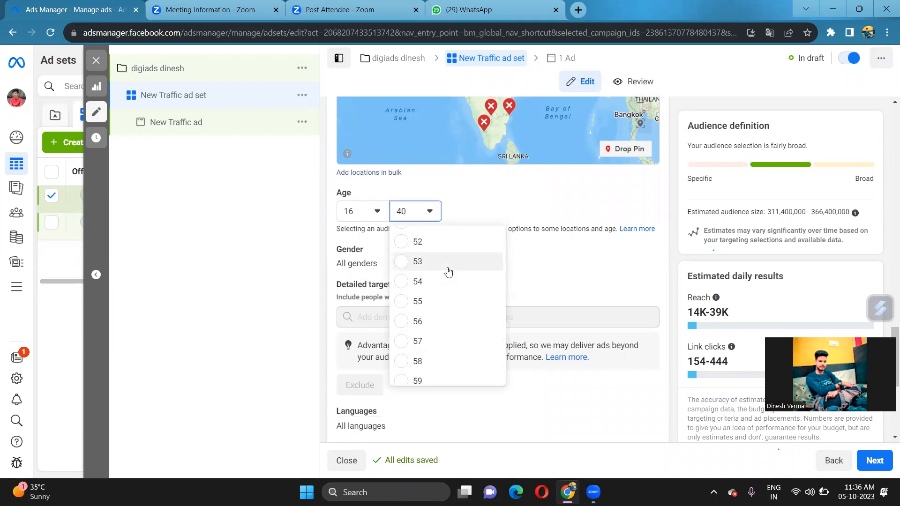
scroll(448, 272, up, 1)
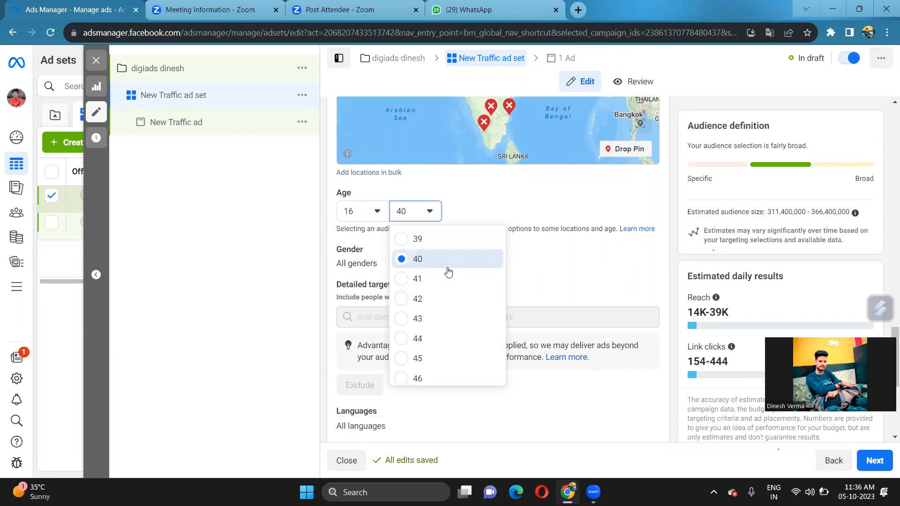
click(401, 257)
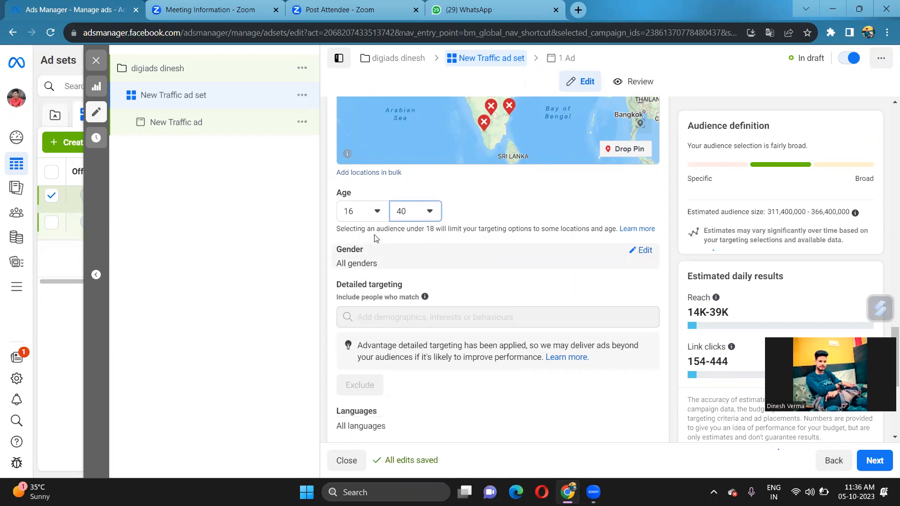
scroll(469, 268, down, 3)
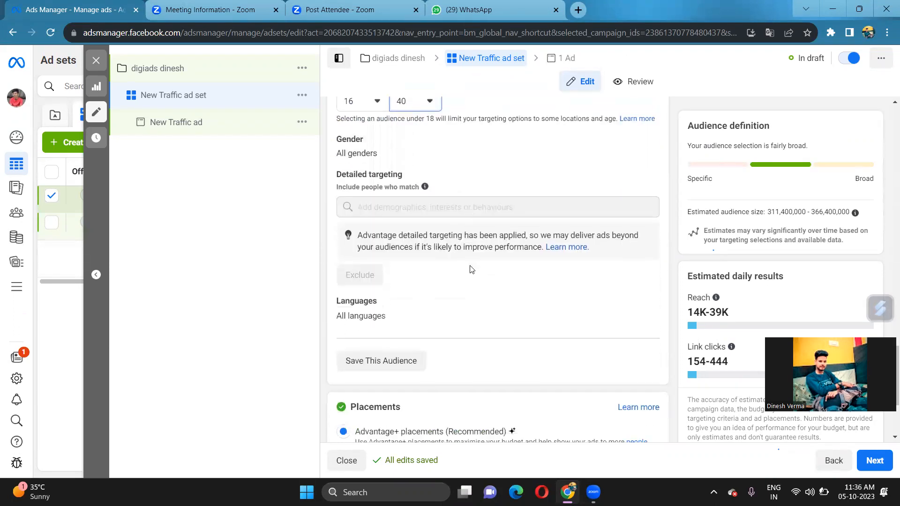
scroll(470, 268, down, 2)
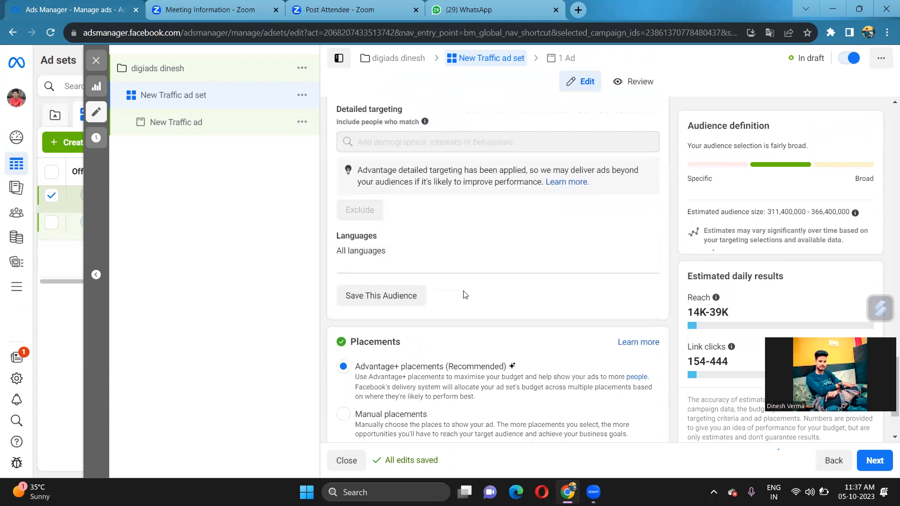
scroll(465, 294, up, 4)
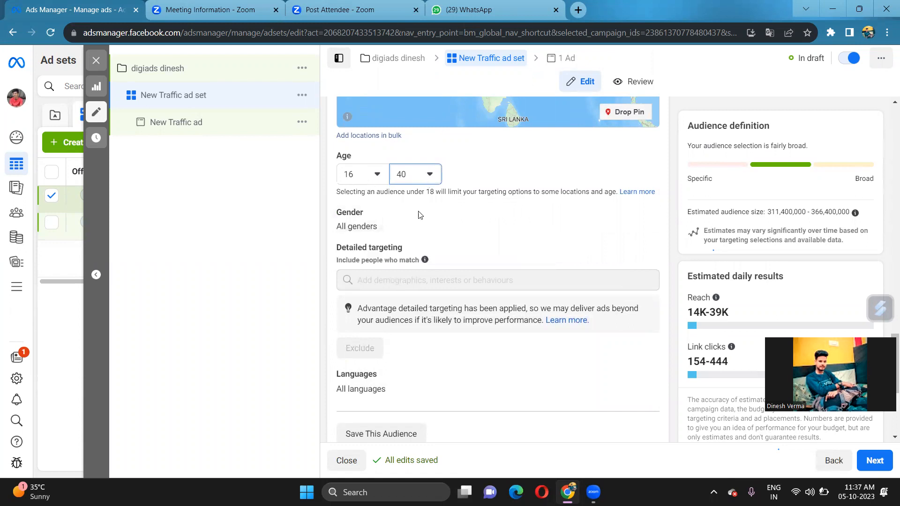
click(373, 175)
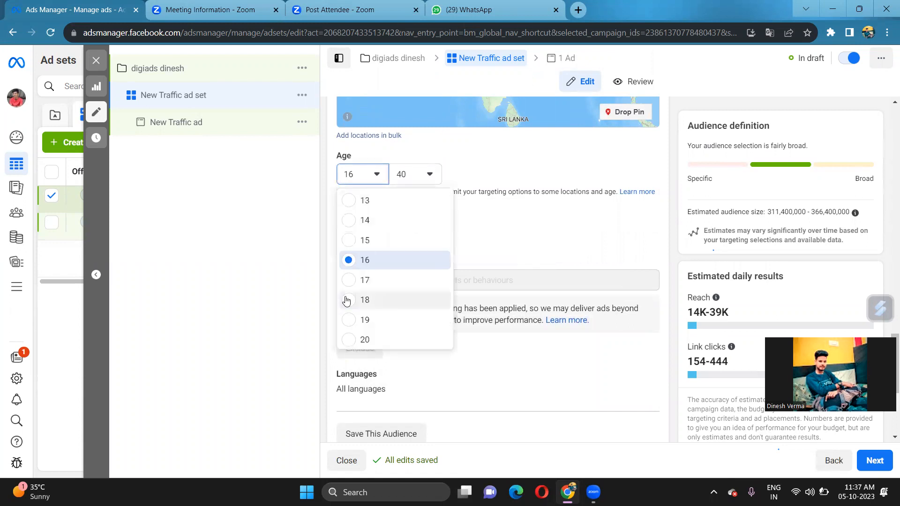
click(347, 300)
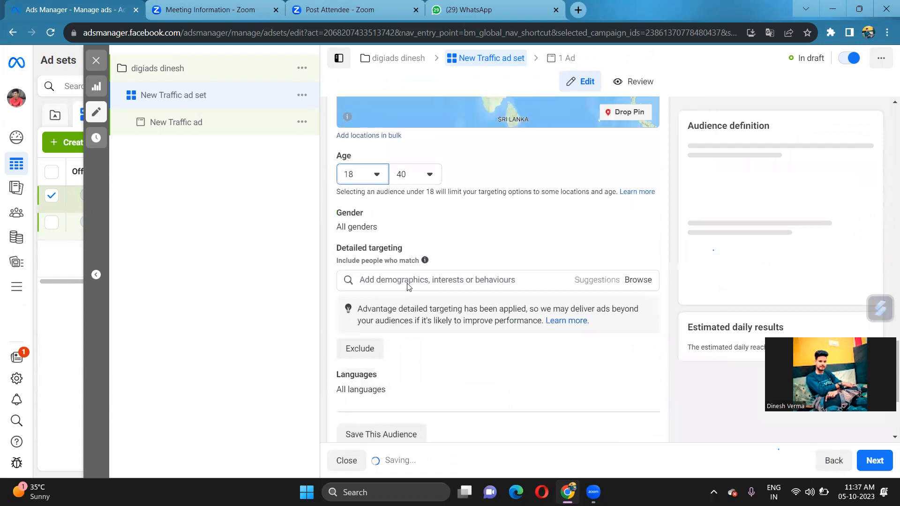
click(372, 174)
click(347, 260)
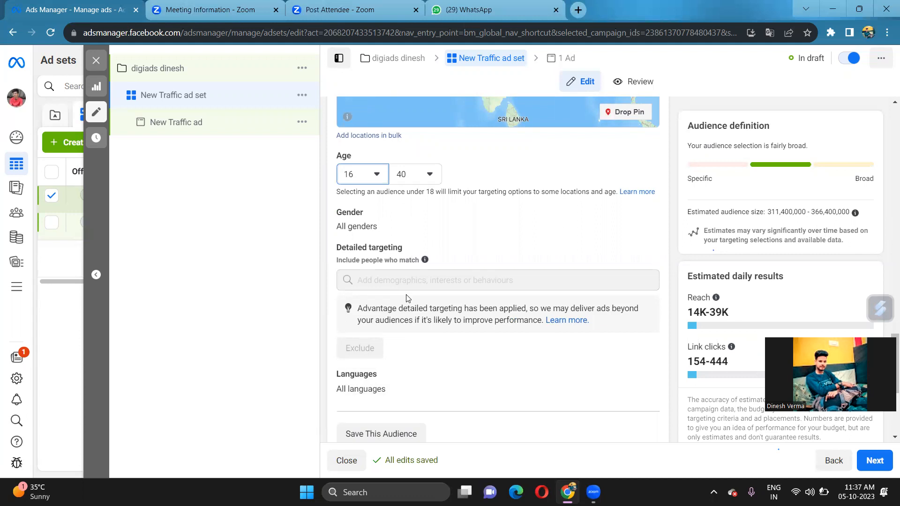
scroll(407, 298, down, 1)
scroll(407, 295, down, 1)
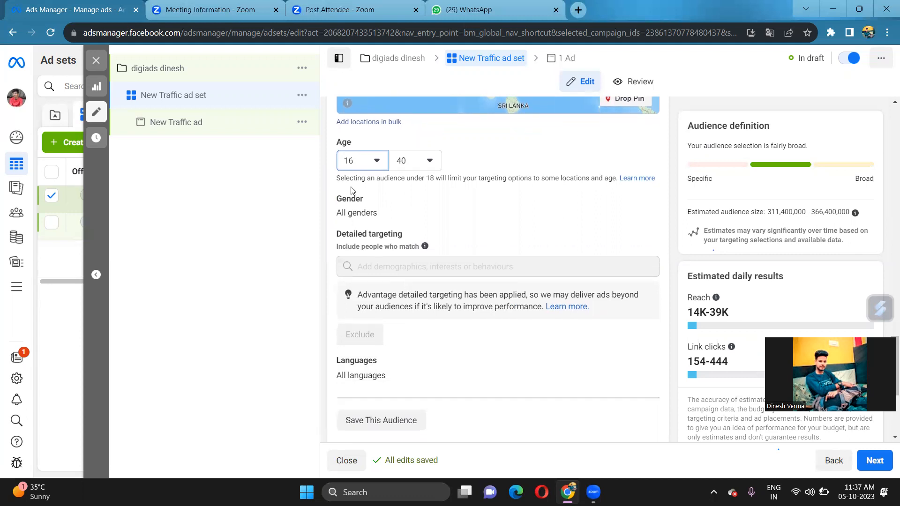
scroll(413, 187, up, 3)
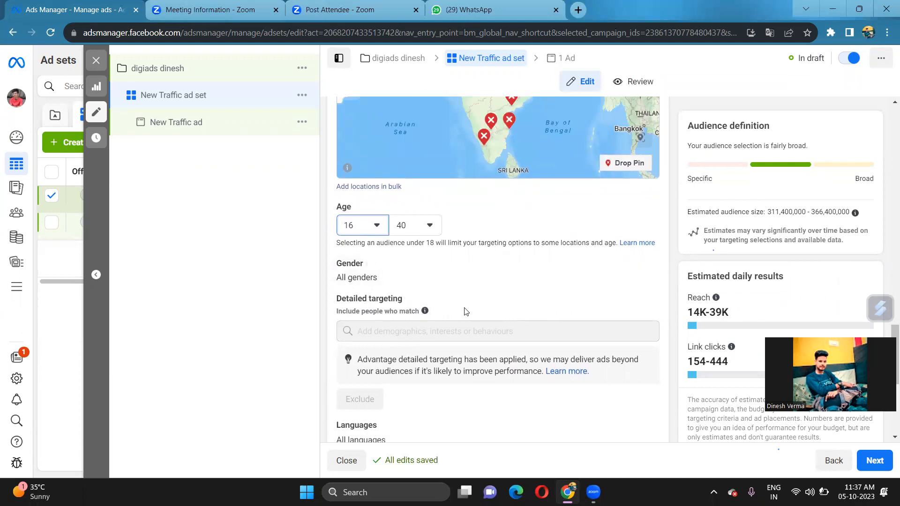
scroll(411, 375, down, 3)
scroll(411, 376, down, 4)
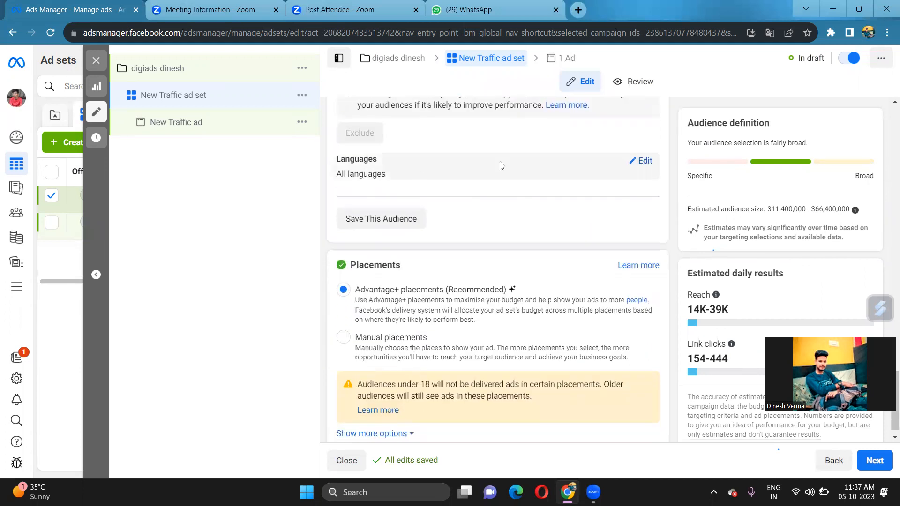
Switch the ad set to Manual placements and uncheck Facebook under Platforms
click(645, 161)
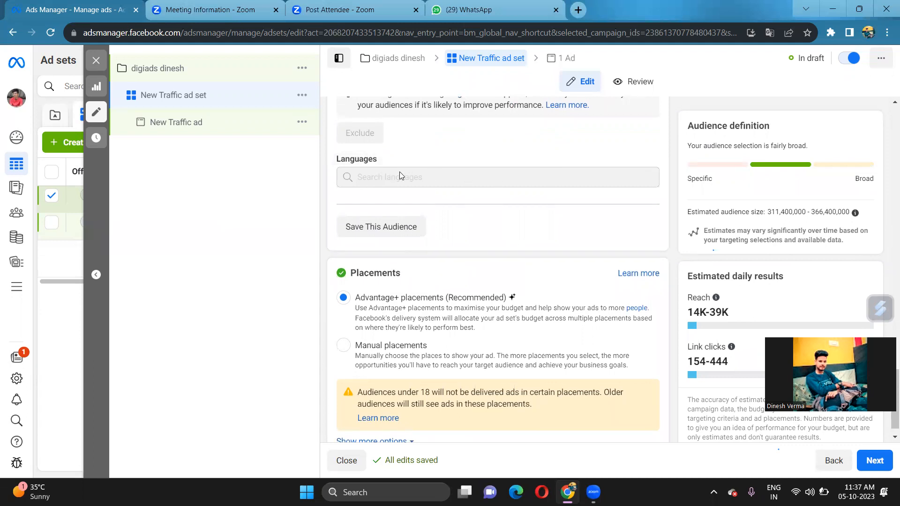
scroll(381, 295, down, 1)
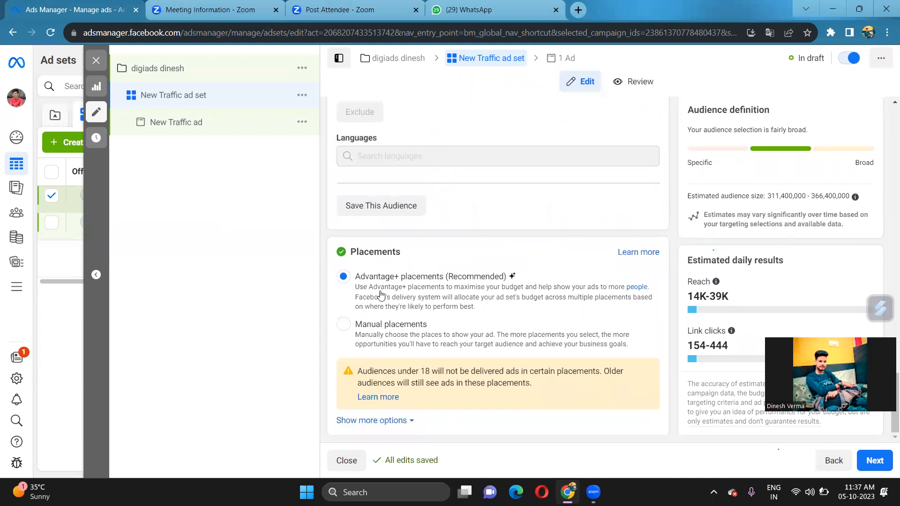
click(343, 327)
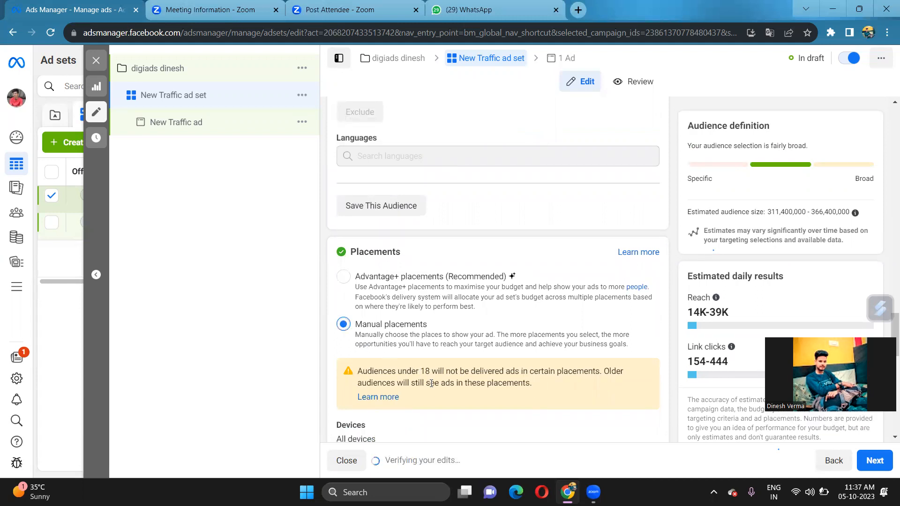
scroll(431, 384, down, 4)
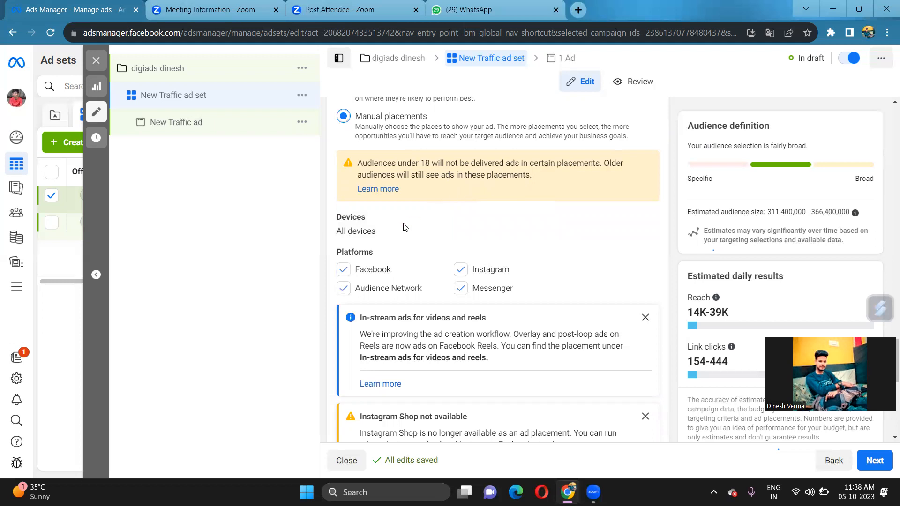
click(345, 270)
Uncheck Audience Network and Messenger, leaving Instagram as the only platform
click(367, 295)
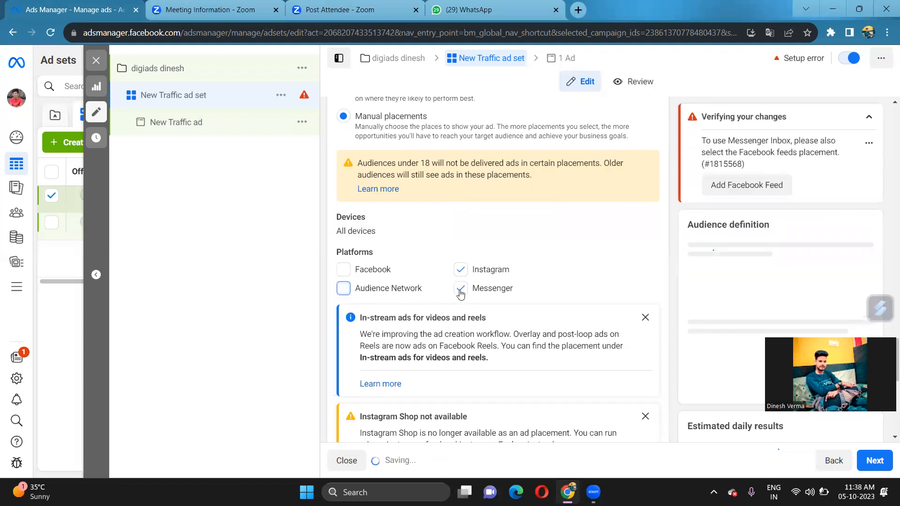
click(461, 291)
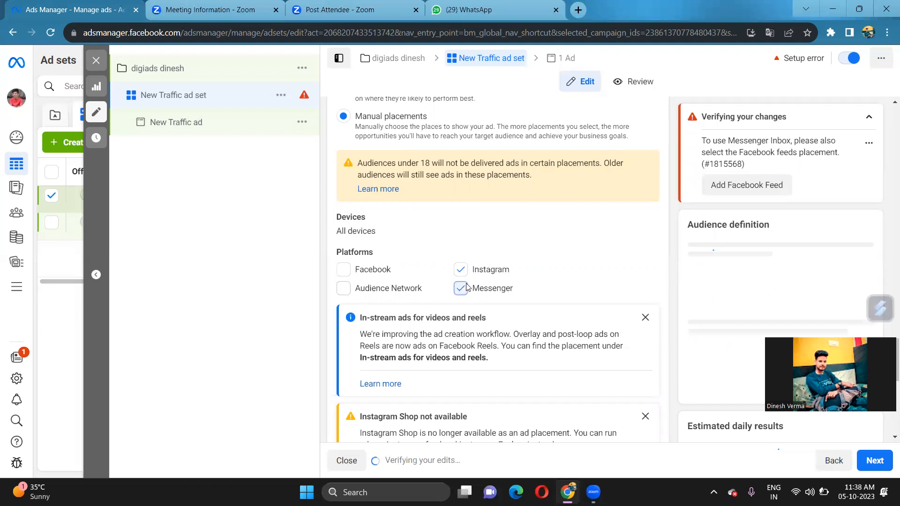
scroll(441, 299, down, 5)
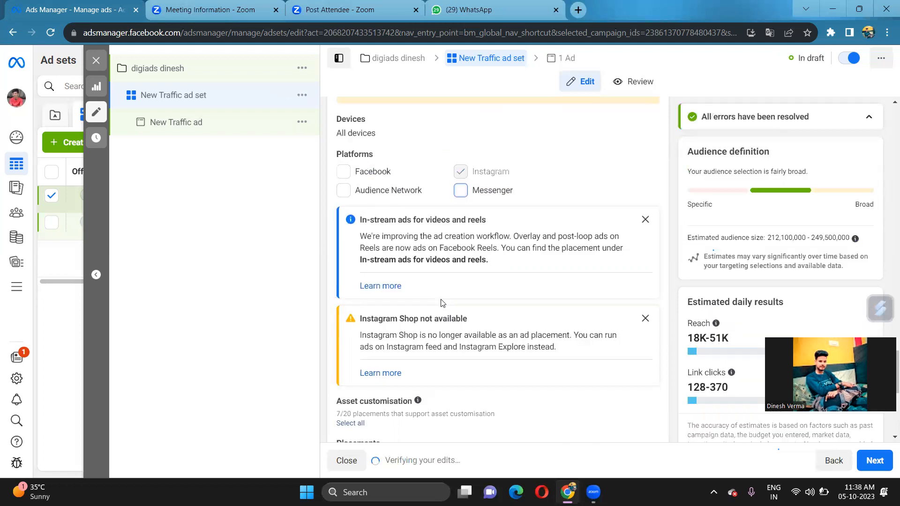
scroll(441, 300, down, 3)
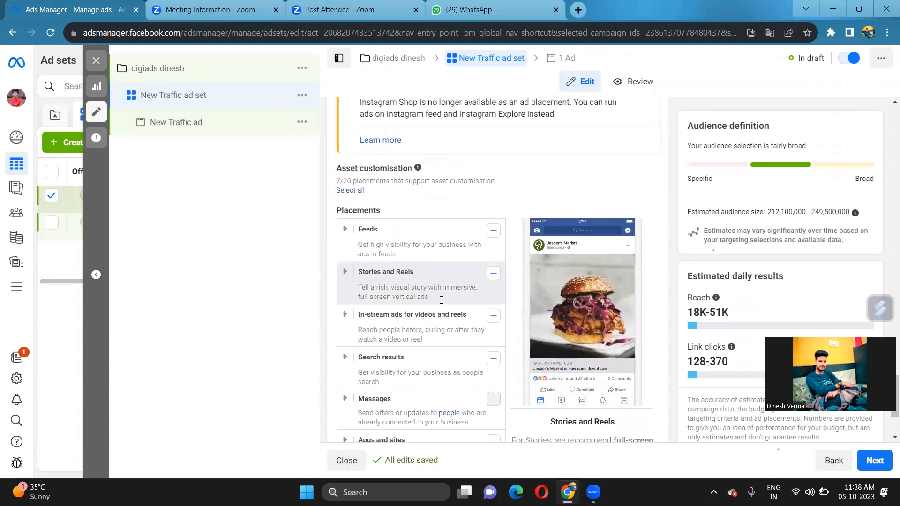
scroll(441, 300, down, 1)
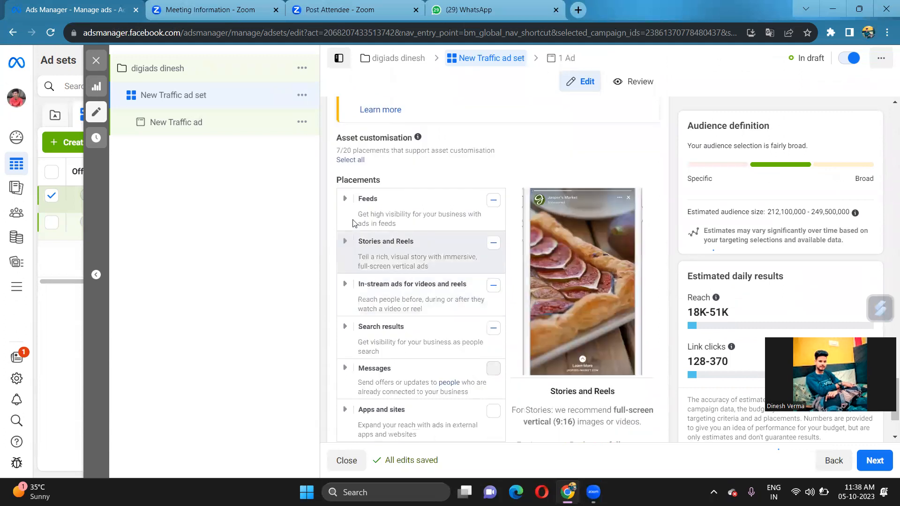
Tick and untick Feeds, In-stream ads and Search results, leaving all three cleared
click(493, 204)
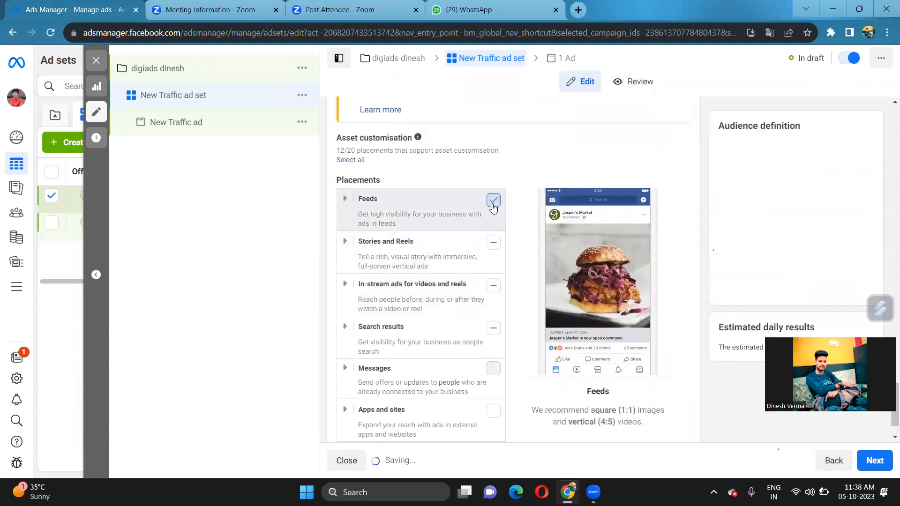
click(492, 200)
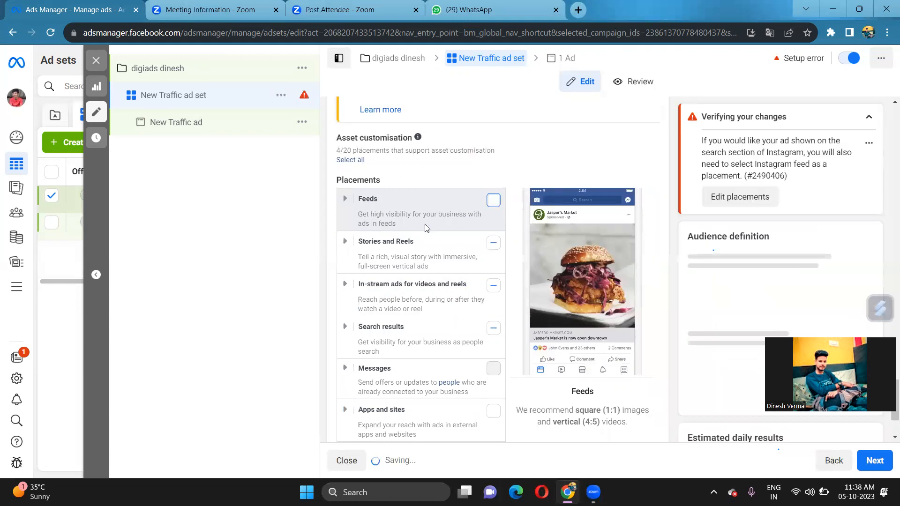
click(493, 287)
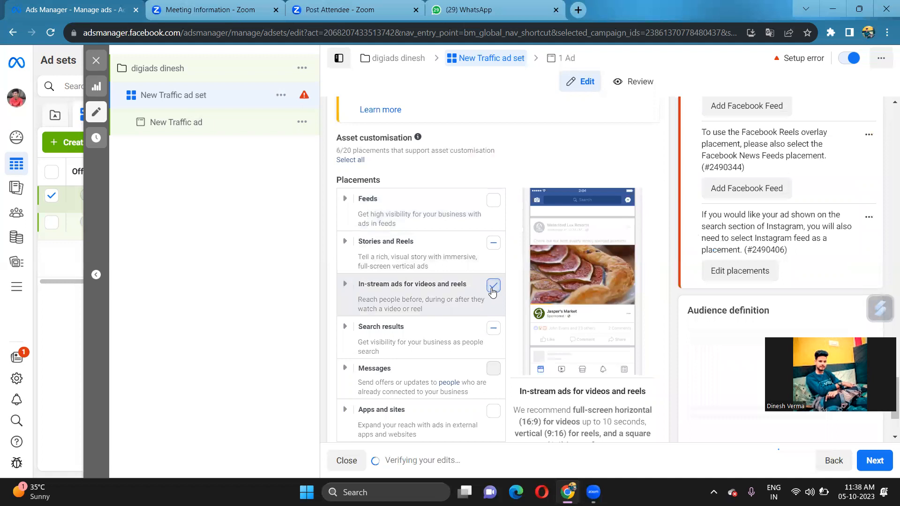
click(497, 288)
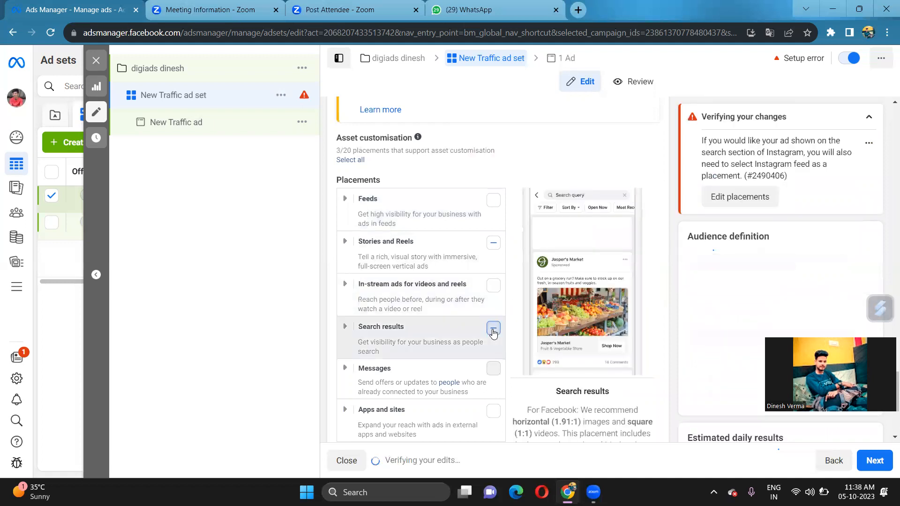
click(493, 329)
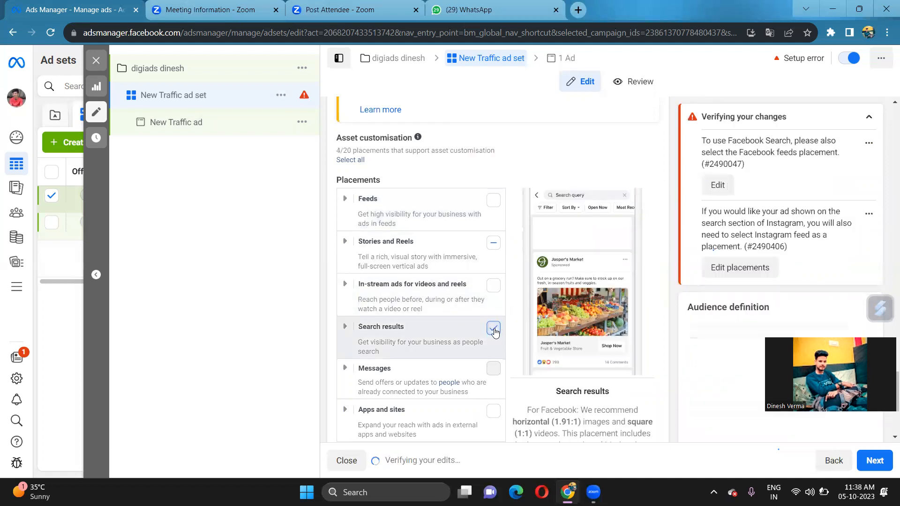
click(484, 337)
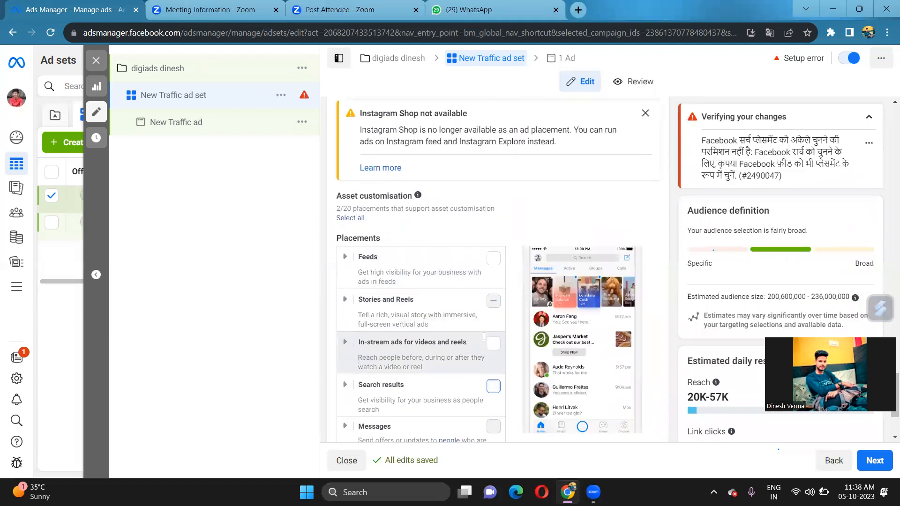
Expand Stories and Reels to confirm Instagram Stories and Instagram Reels are selected
click(347, 290)
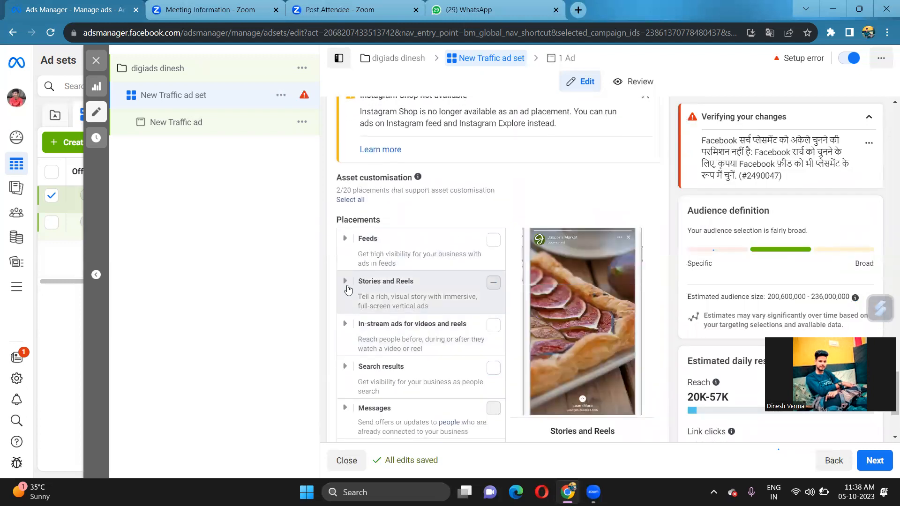
click(347, 287)
scroll(440, 365, down, 1)
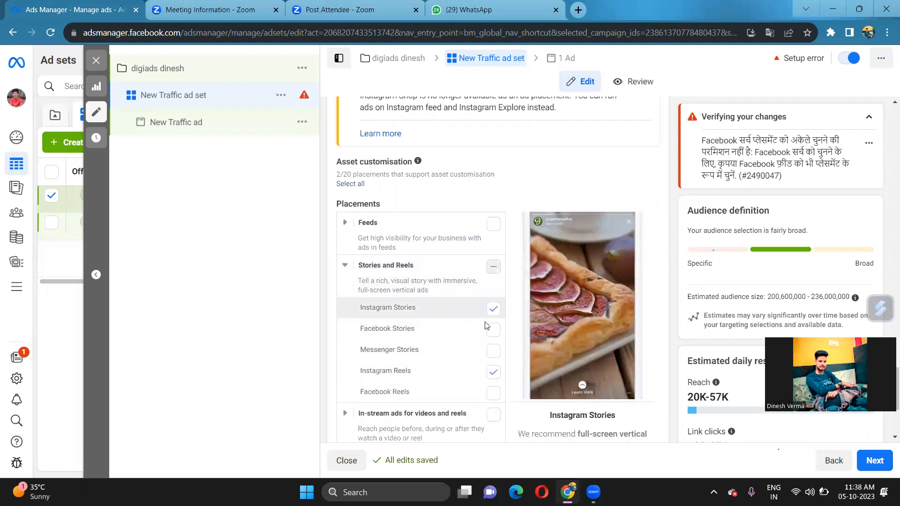
scroll(438, 360, down, 4)
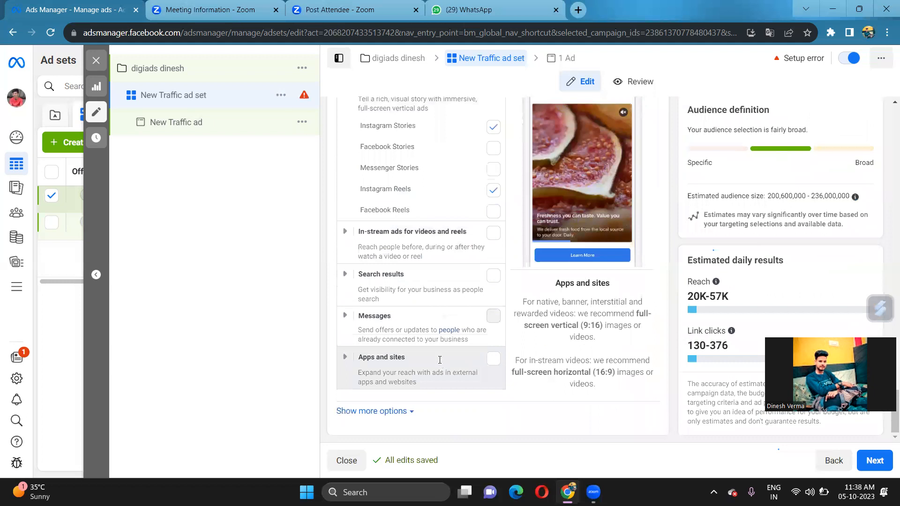
scroll(440, 360, up, 1)
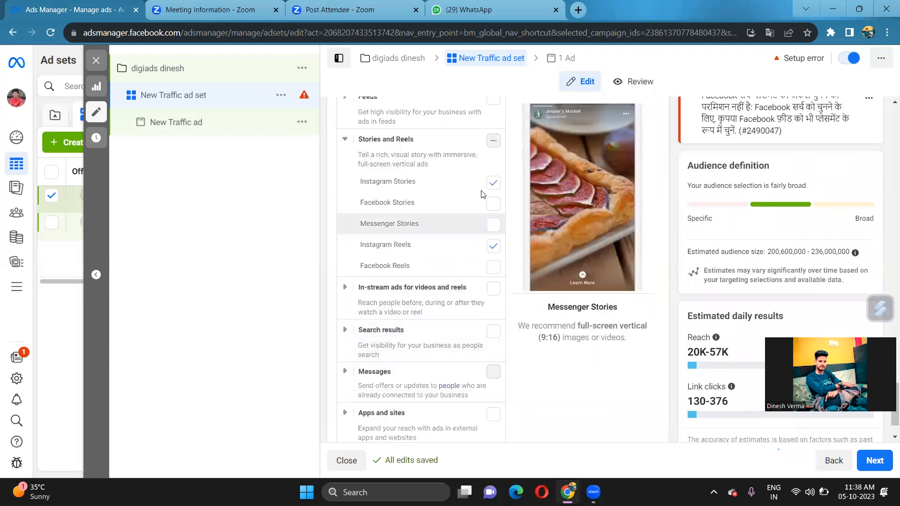
scroll(466, 196, up, 1)
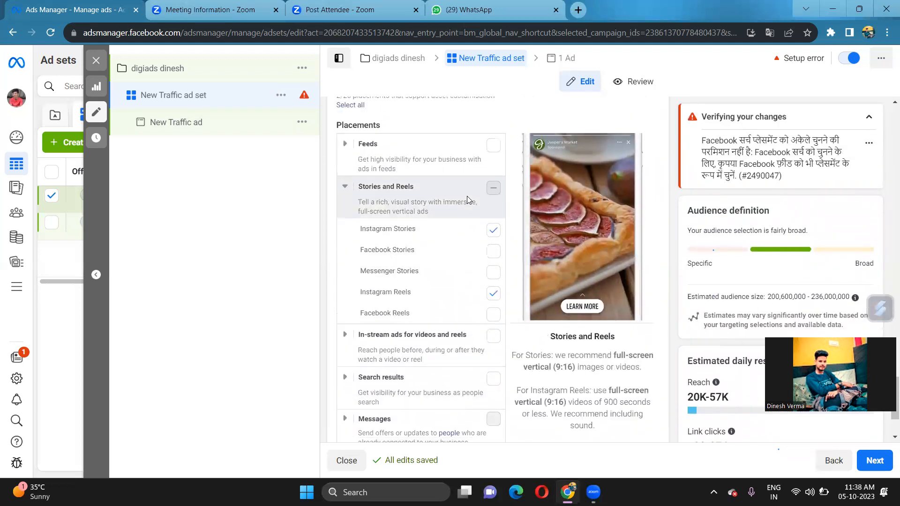
scroll(467, 196, up, 1)
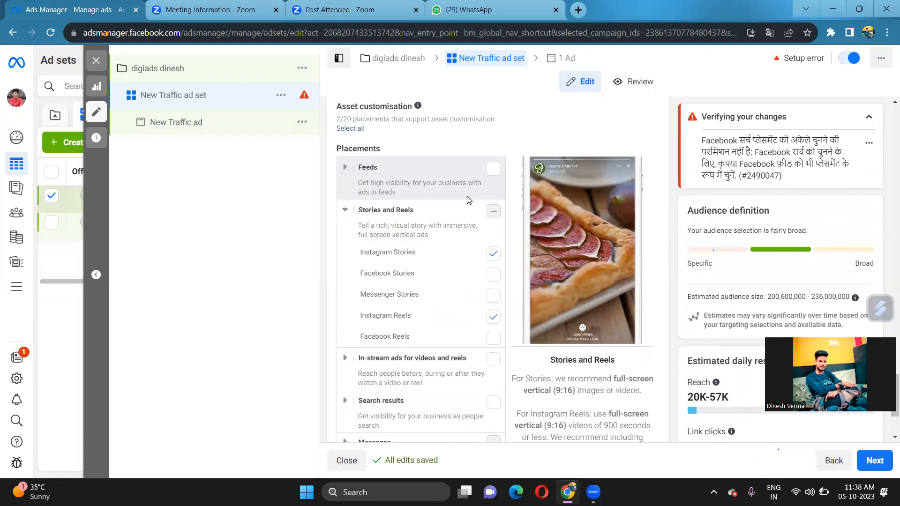
Toggle Feeds on and off again, keeping only Stories and Reels placements
click(492, 175)
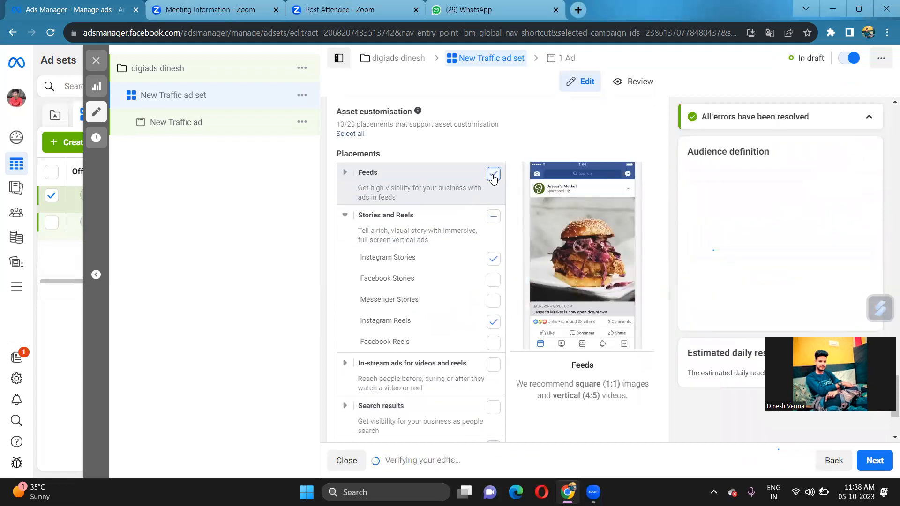
click(493, 175)
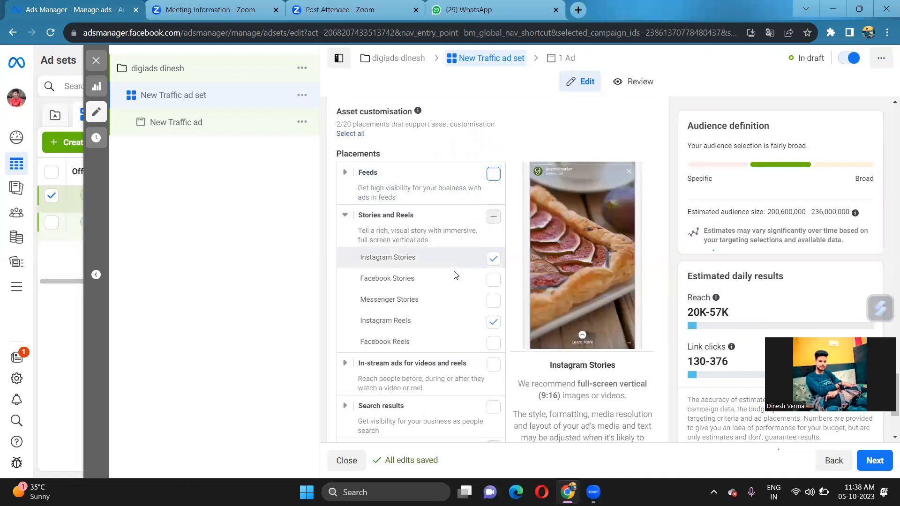
scroll(454, 275, down, 1)
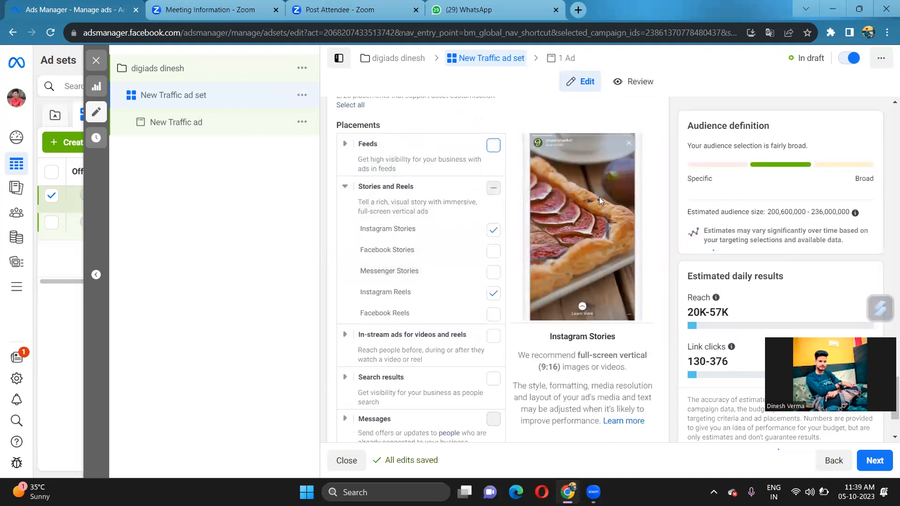
scroll(441, 236, up, 2)
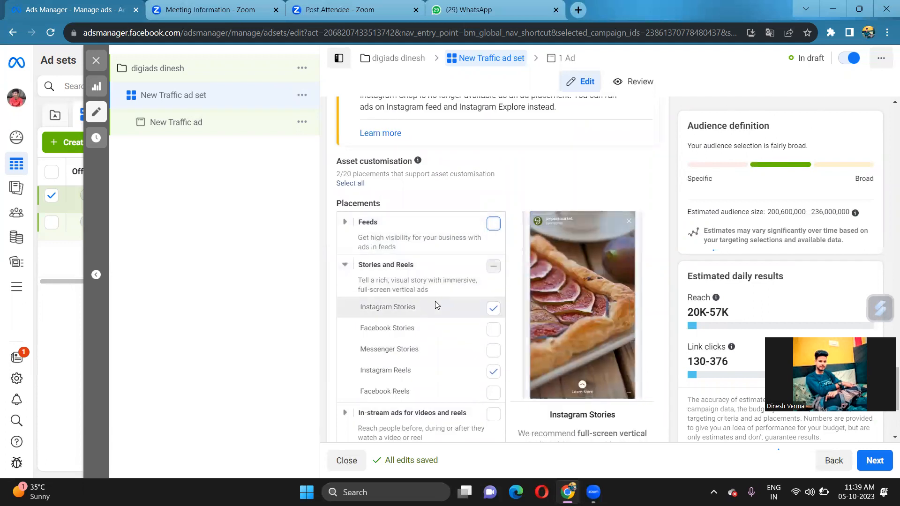
click(493, 224)
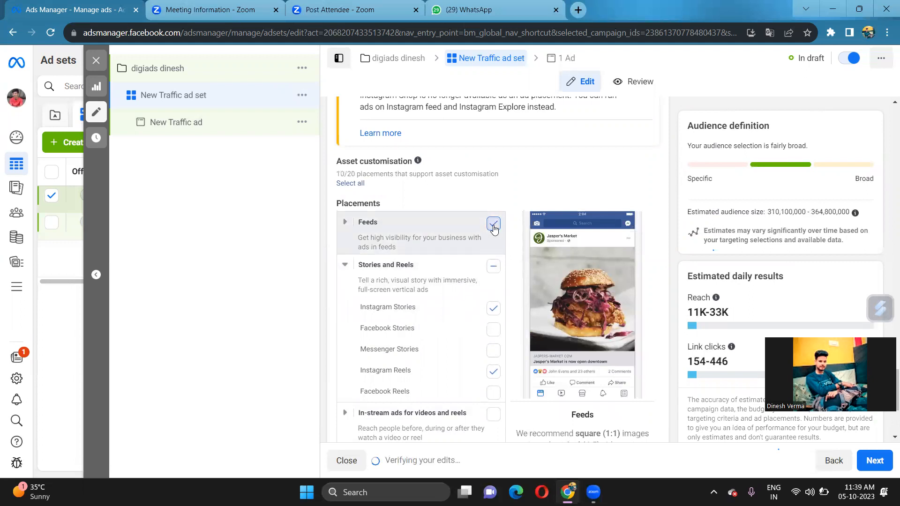
click(494, 225)
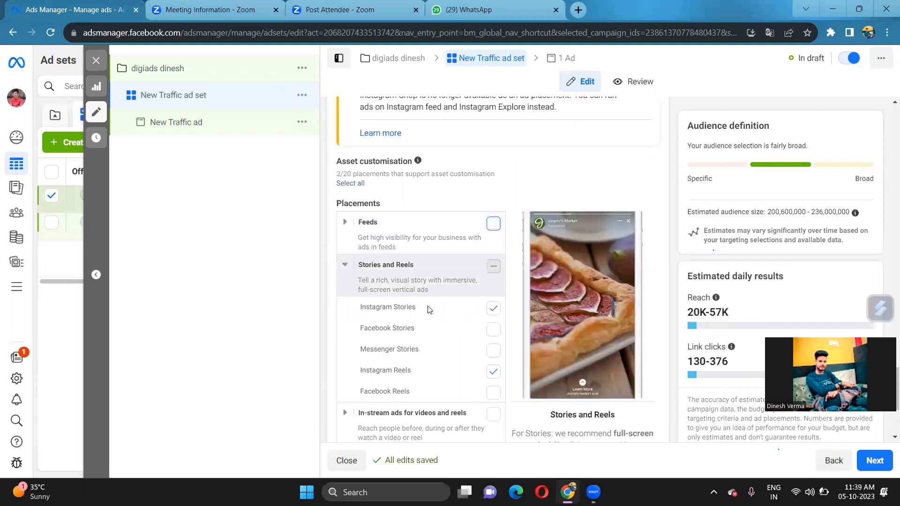
scroll(428, 311, down, 2)
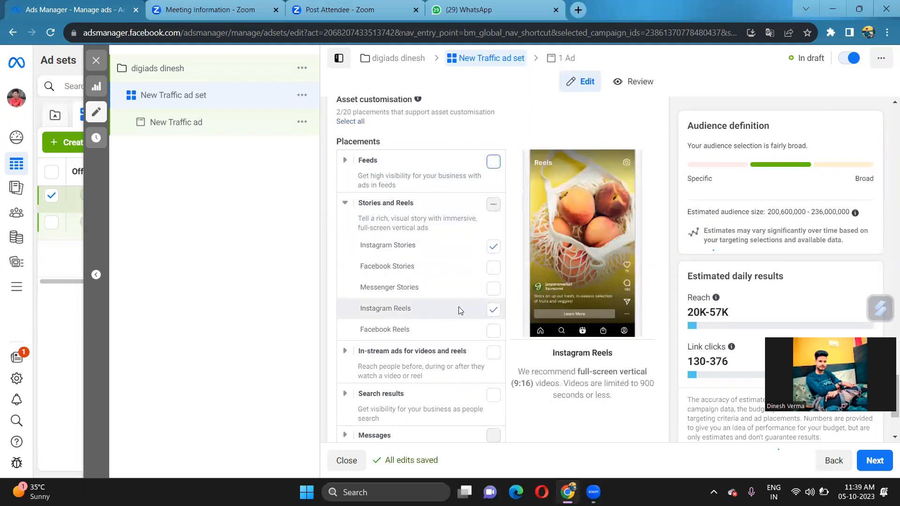
scroll(458, 306, down, 1)
scroll(458, 307, down, 1)
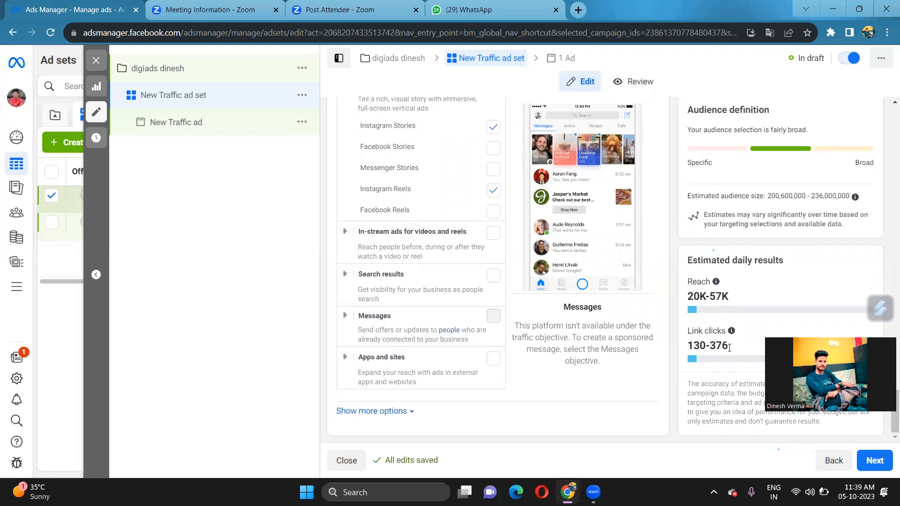
scroll(417, 196, up, 7)
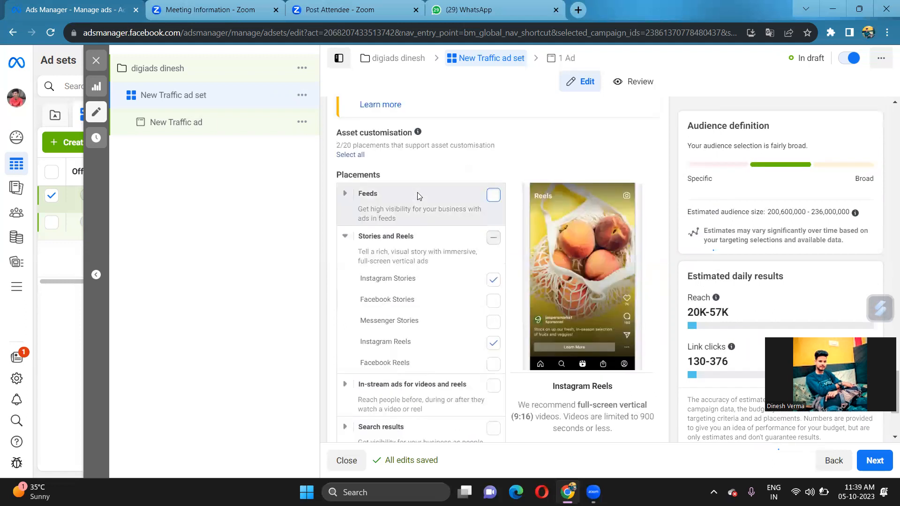
scroll(417, 196, up, 8)
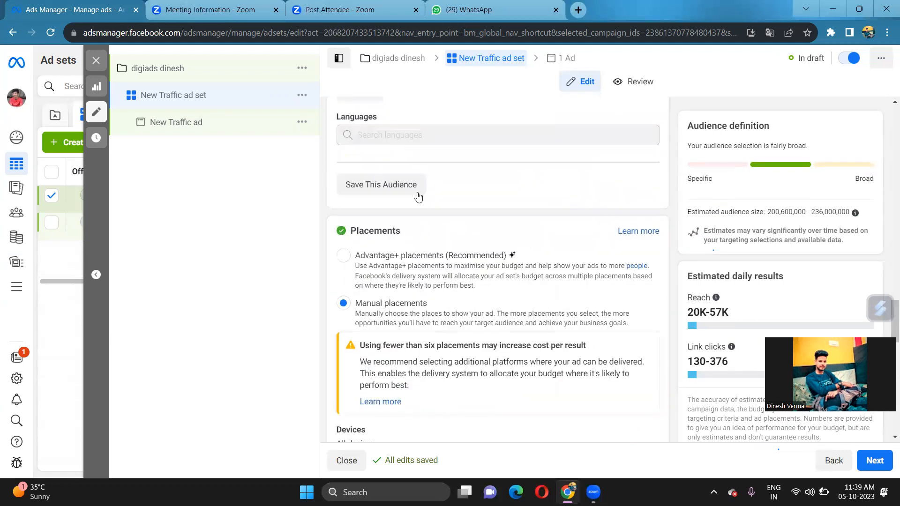
Review the ad set's conversion, budget, audience and Stories/Reels placement settings
scroll(417, 196, up, 10)
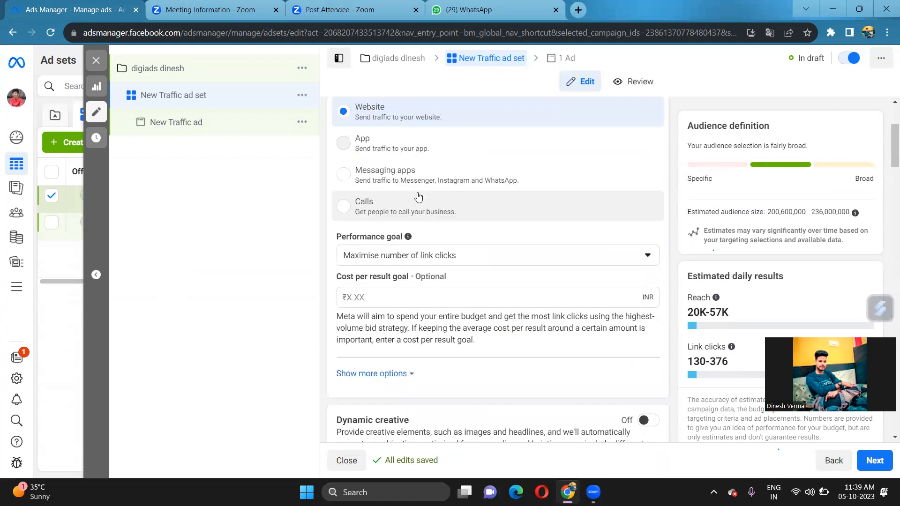
scroll(436, 203, down, 1)
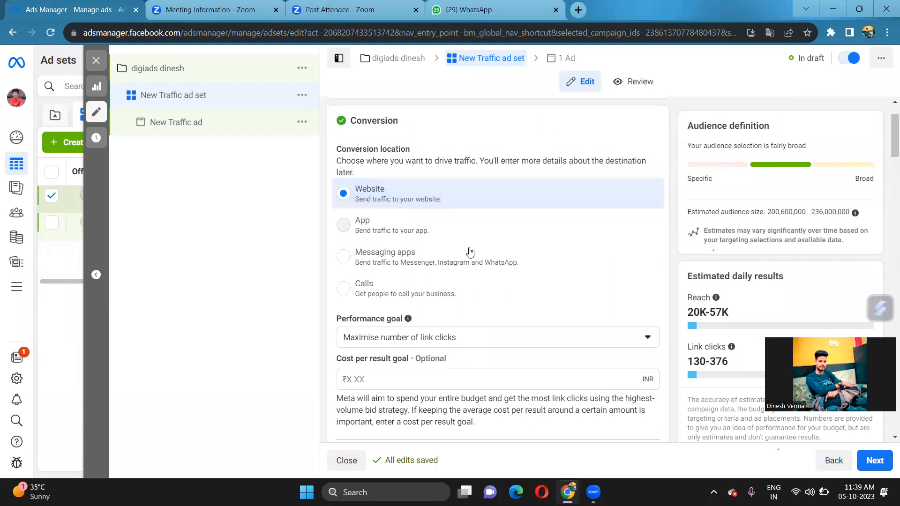
scroll(467, 243, up, 1)
scroll(470, 252, down, 1)
scroll(470, 251, down, 3)
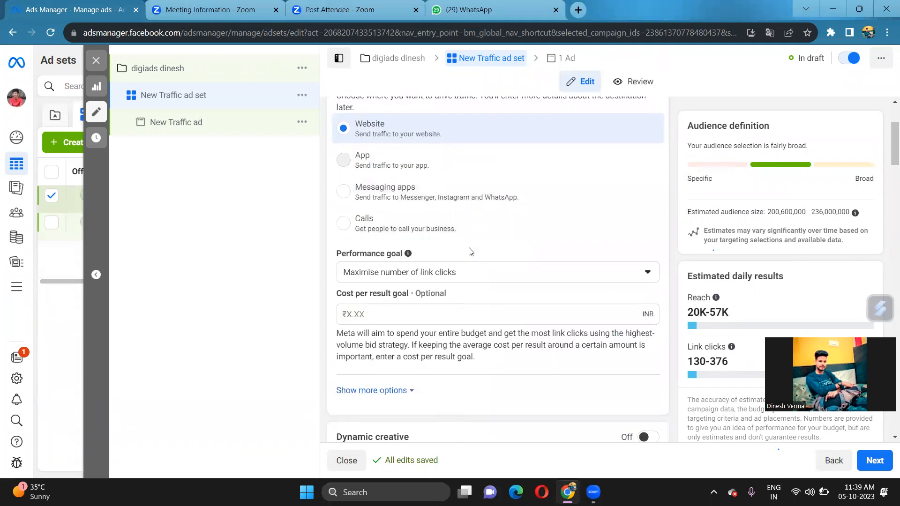
scroll(470, 252, down, 3)
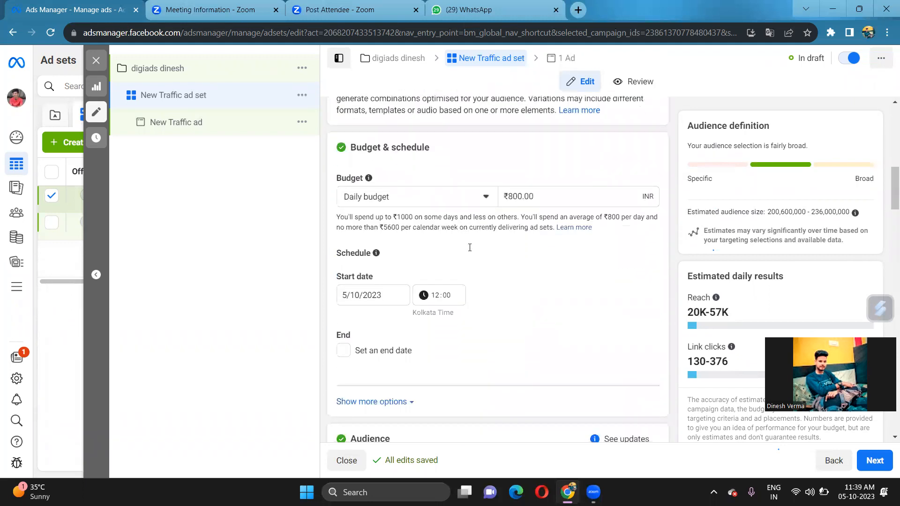
scroll(470, 252, down, 6)
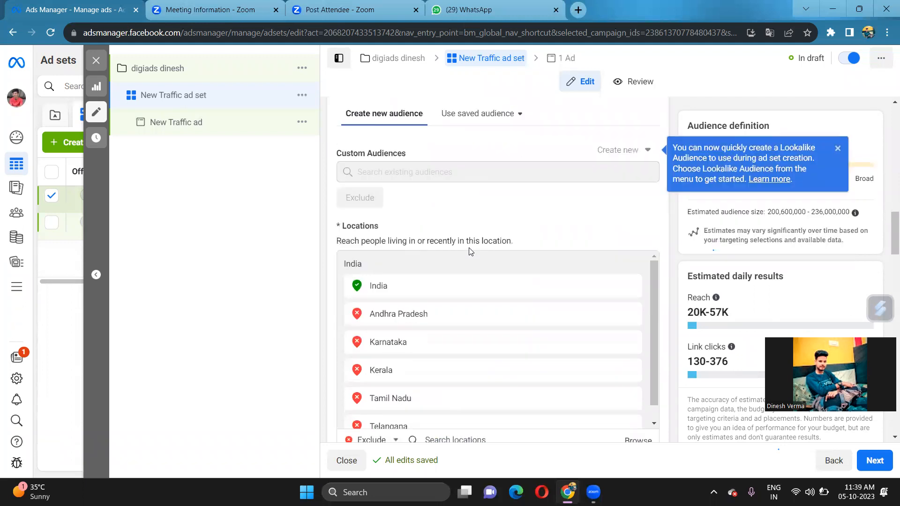
scroll(470, 252, down, 4)
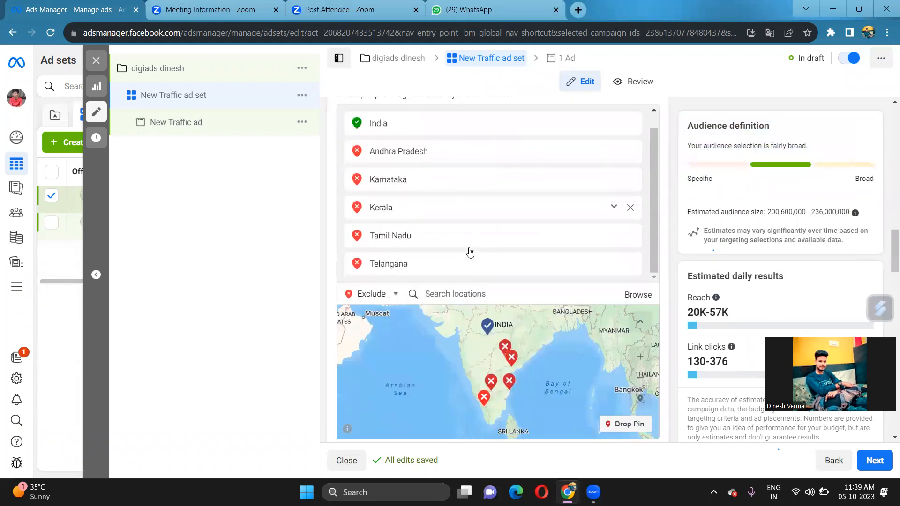
scroll(453, 377, down, 10)
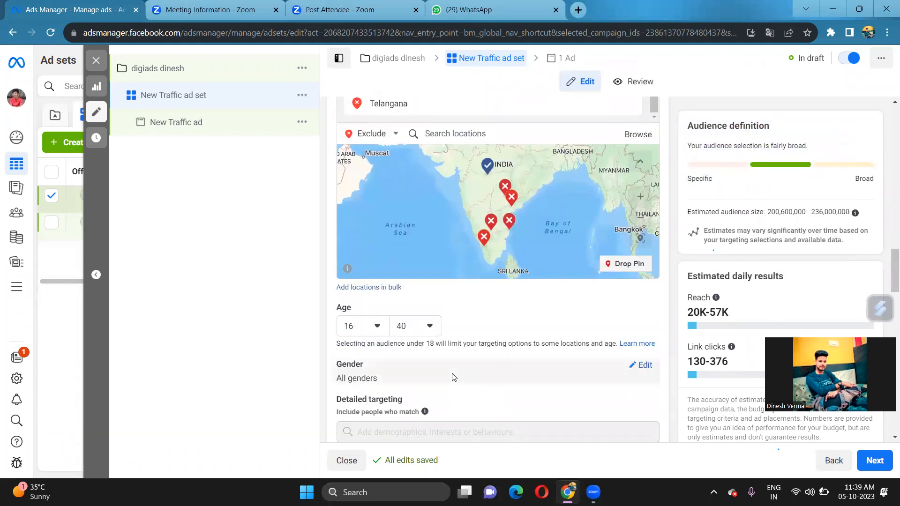
scroll(453, 378, down, 10)
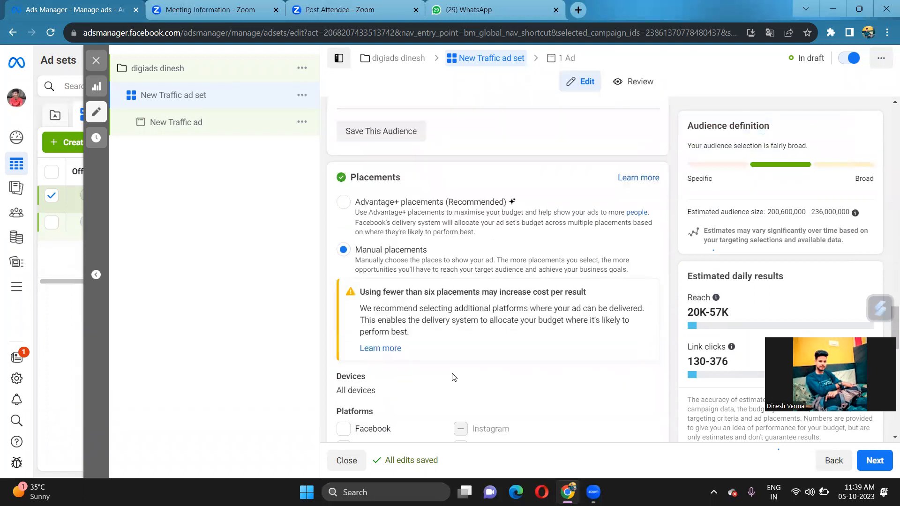
scroll(453, 374, down, 6)
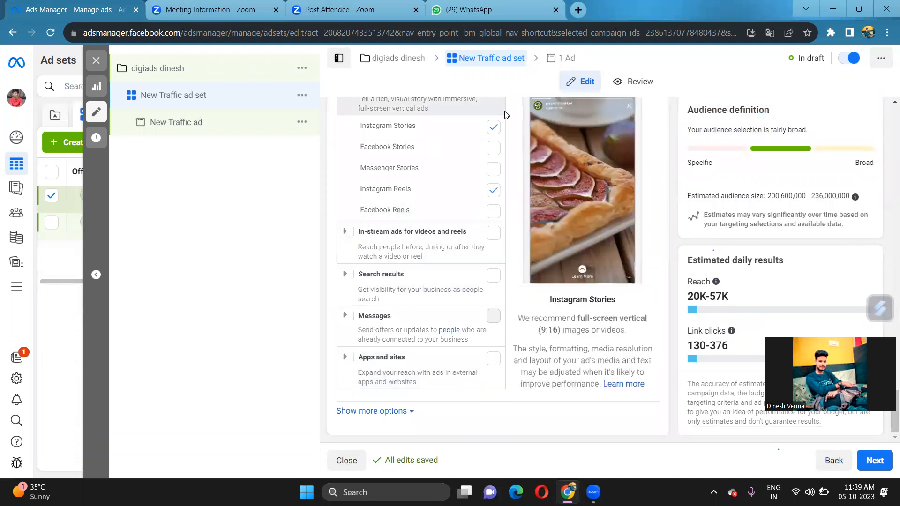
Open the ad inside the ad set via the '1 Ad' breadcrumb
scroll(457, 210, up, 8)
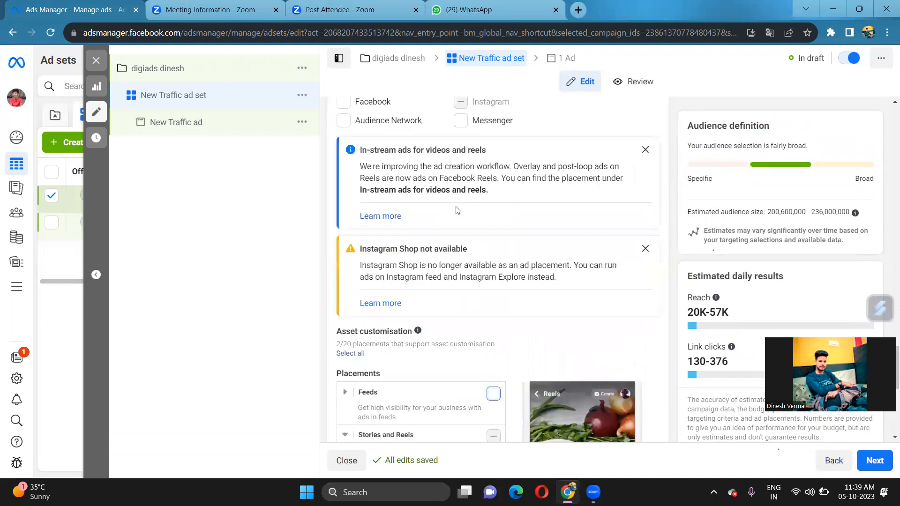
scroll(457, 210, up, 6)
click(563, 64)
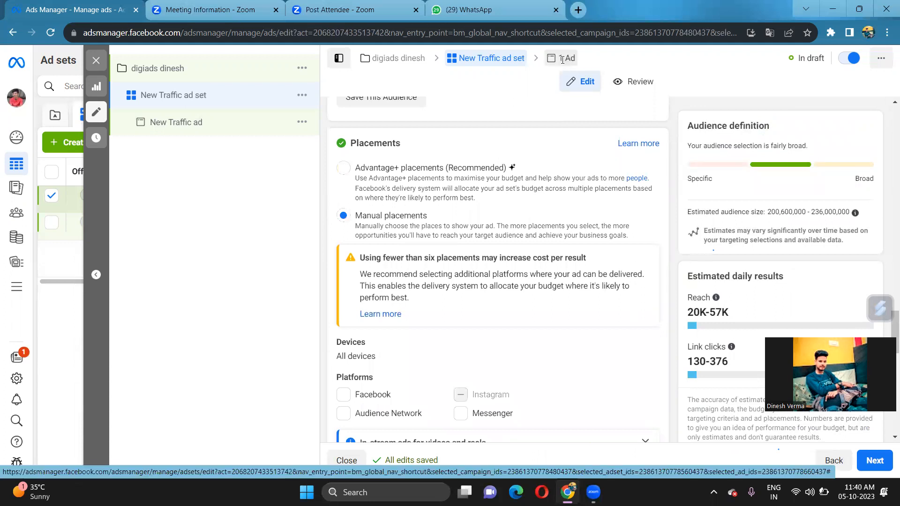
double_click(562, 60)
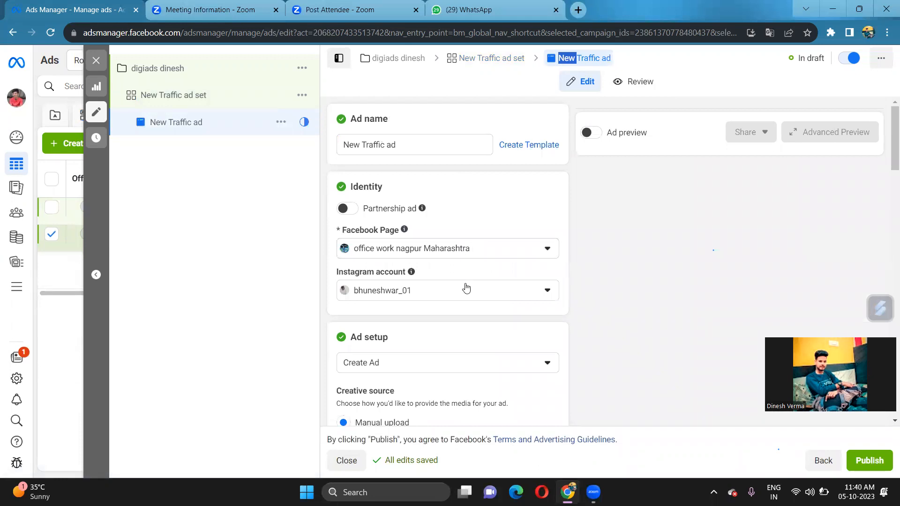
In Ad creative, choose Add Video from the Add media dropdown to show the video library
scroll(466, 291, down, 1)
scroll(471, 293, down, 4)
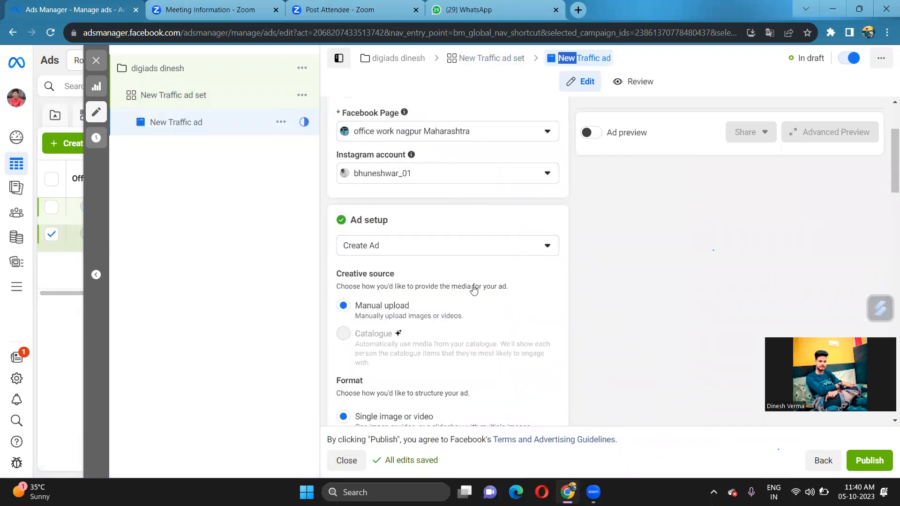
scroll(472, 290, down, 5)
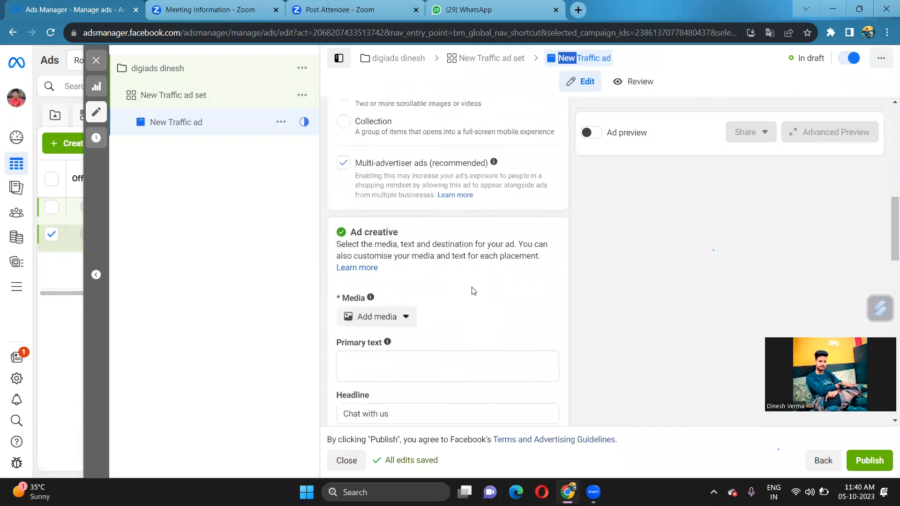
scroll(472, 288, up, 3)
scroll(473, 286, up, 3)
scroll(474, 291, down, 6)
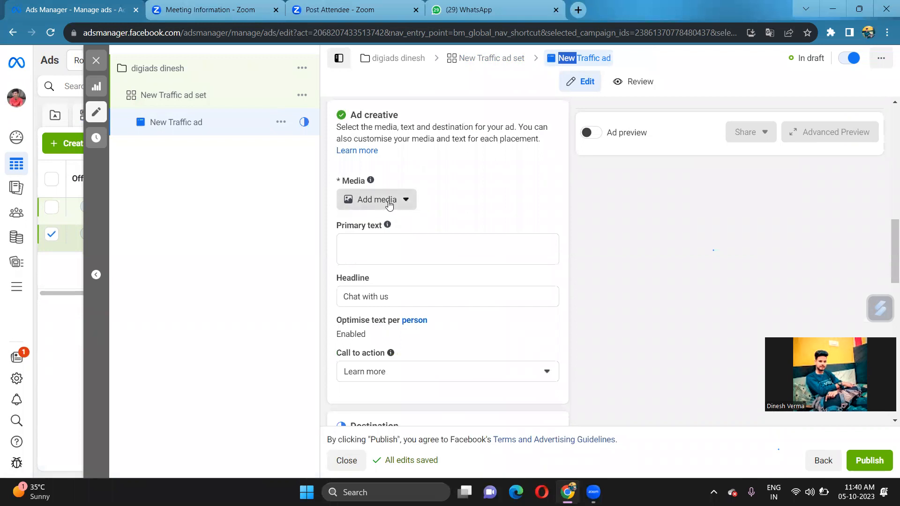
click(387, 201)
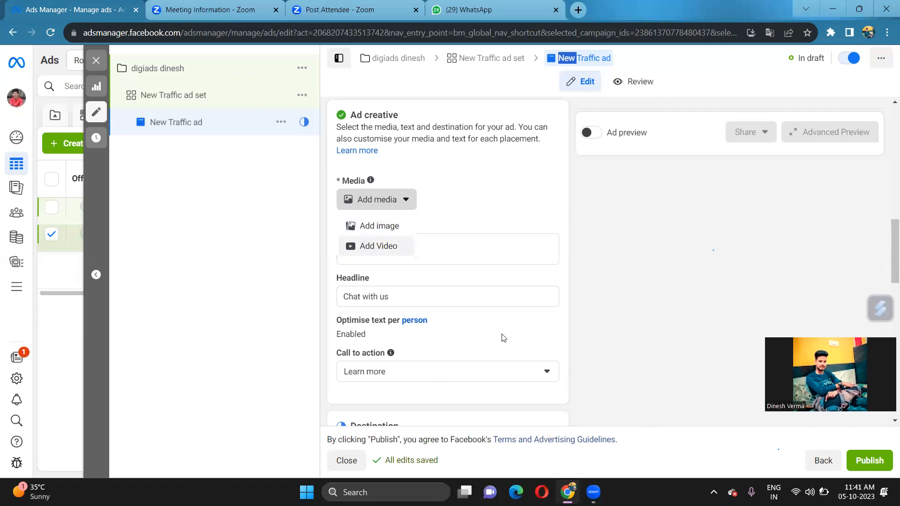
mouse_move(432, 320)
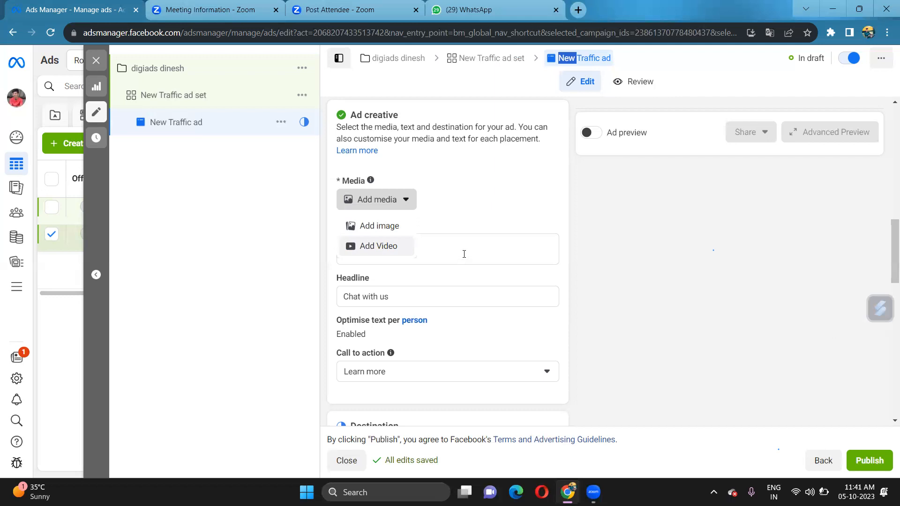
click(379, 248)
click(379, 248)
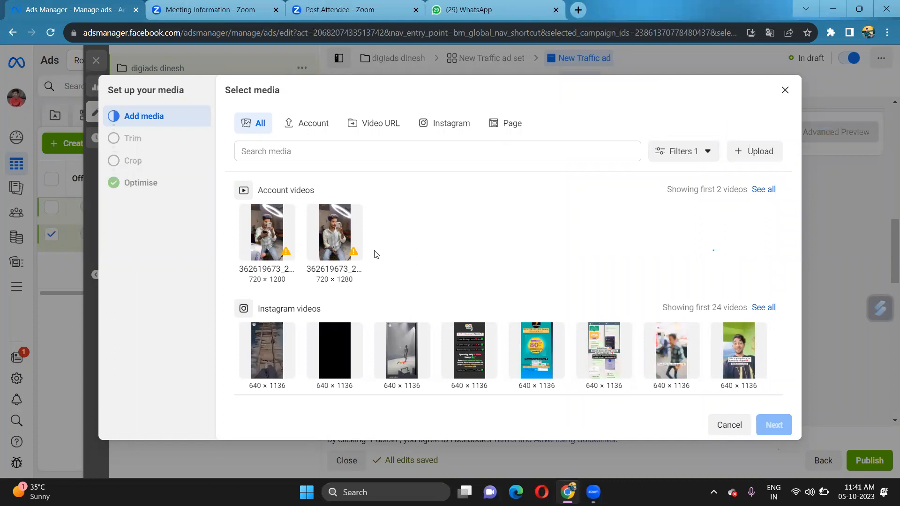
Use the second 720 × 1280 account video, keeping its trim and crop, through Advantage+ optimisation
click(321, 242)
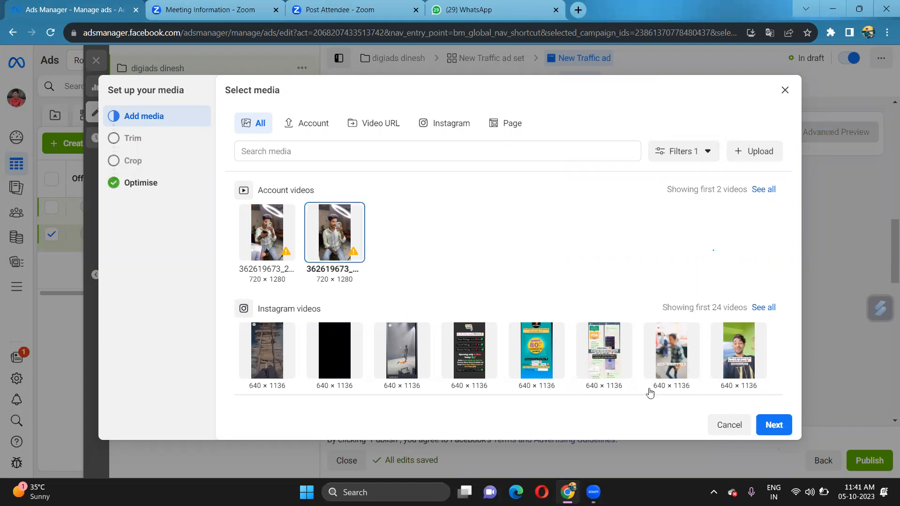
click(780, 428)
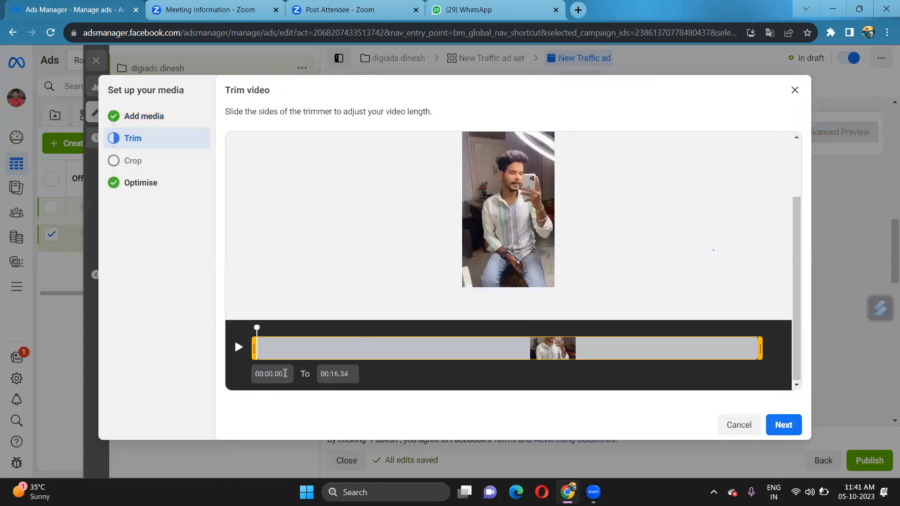
click(239, 348)
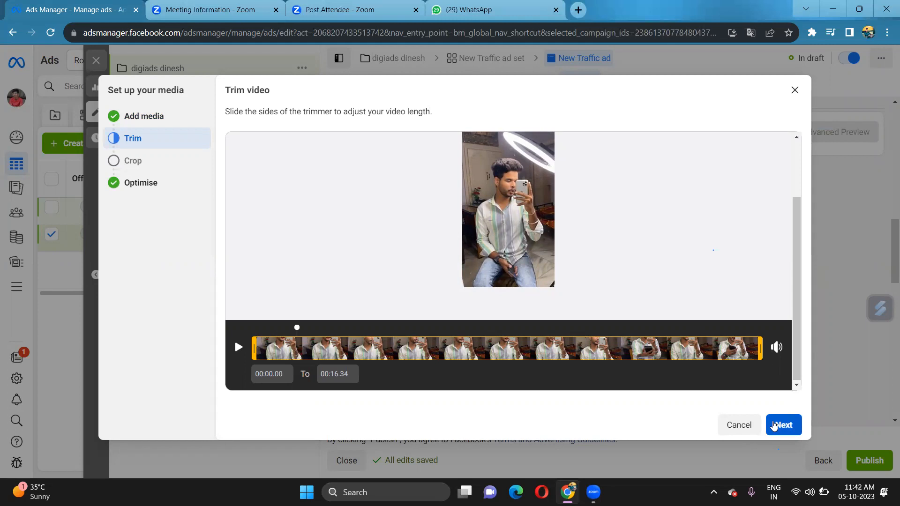
click(778, 425)
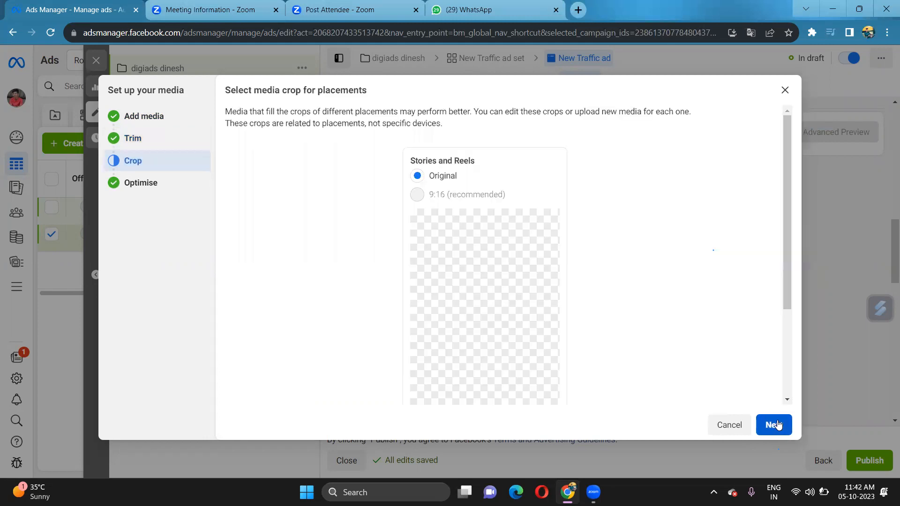
click(770, 425)
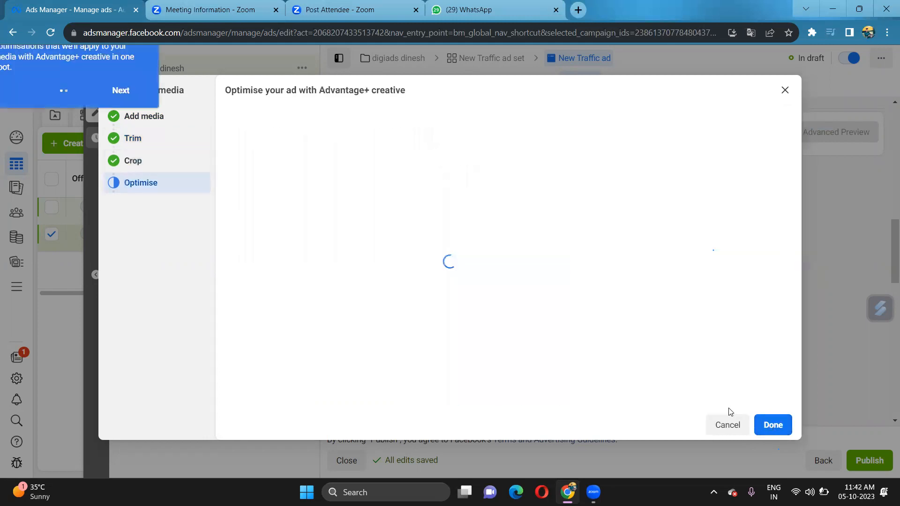
scroll(492, 345, down, 2)
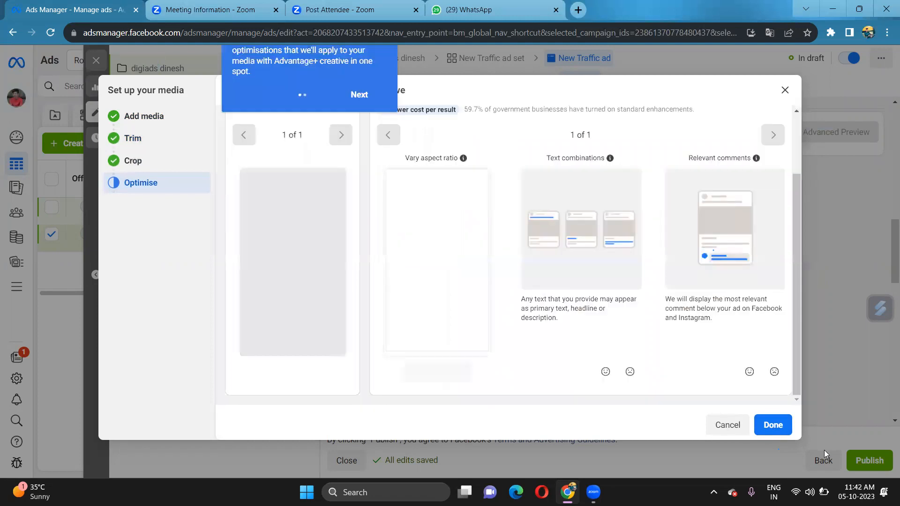
click(774, 425)
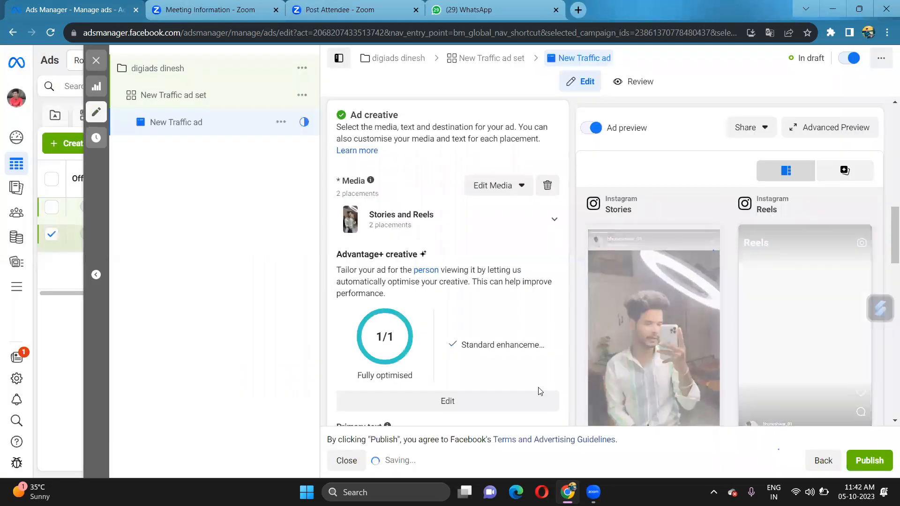
Pick Contact Us from the Call to action dropdown
scroll(410, 314, down, 1)
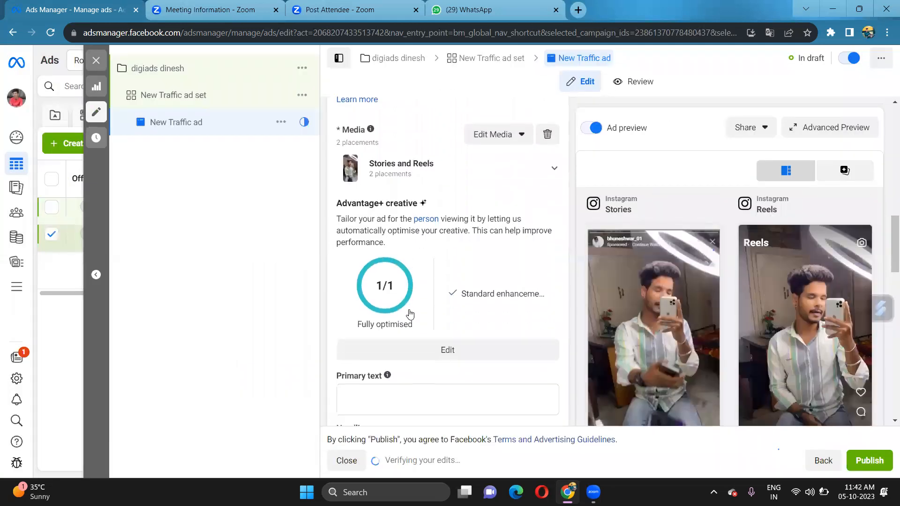
scroll(410, 314, down, 5)
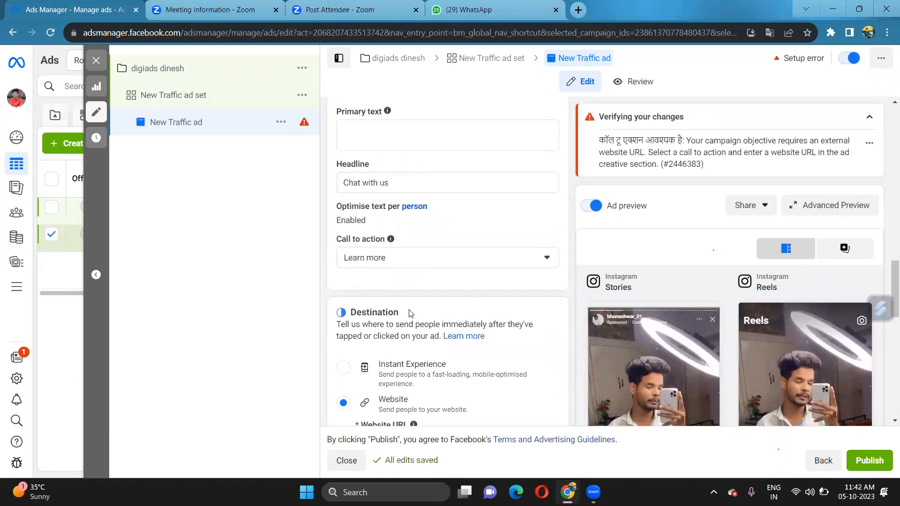
scroll(411, 314, up, 1)
scroll(409, 313, up, 7)
scroll(410, 314, up, 5)
scroll(411, 314, down, 7)
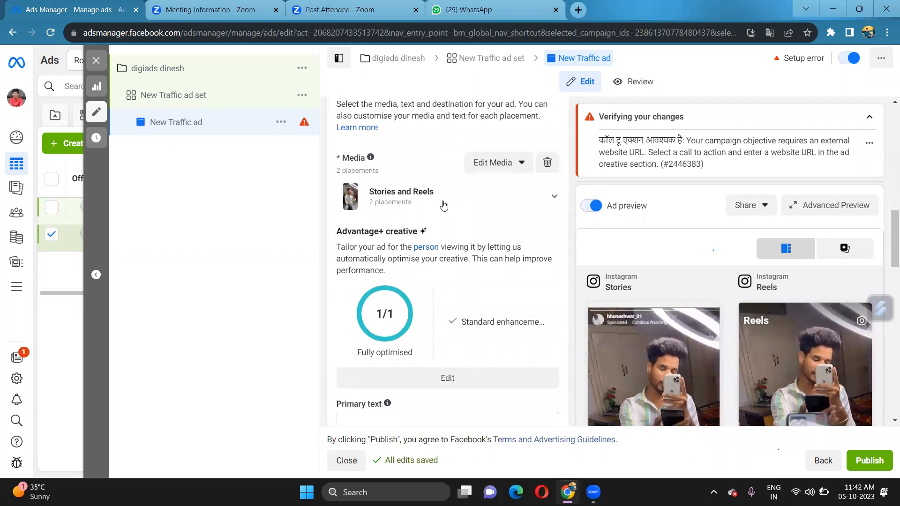
scroll(438, 234, down, 6)
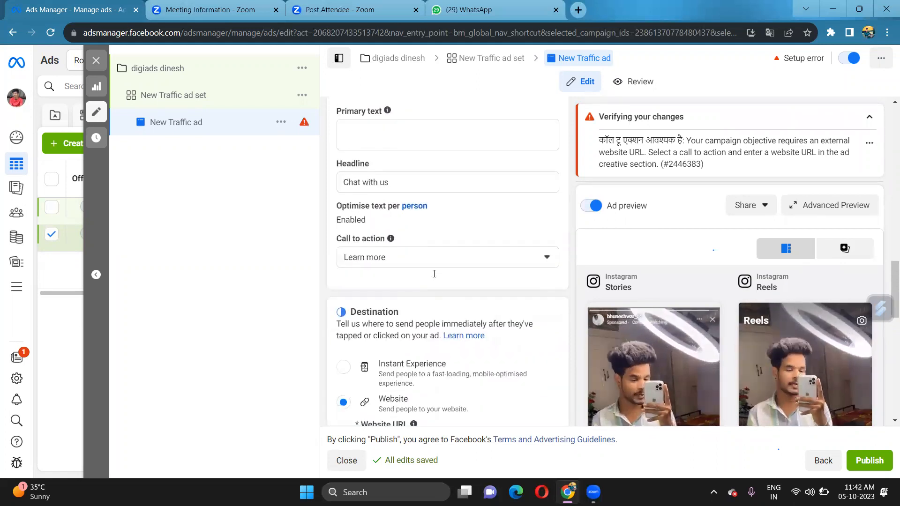
scroll(434, 274, down, 1)
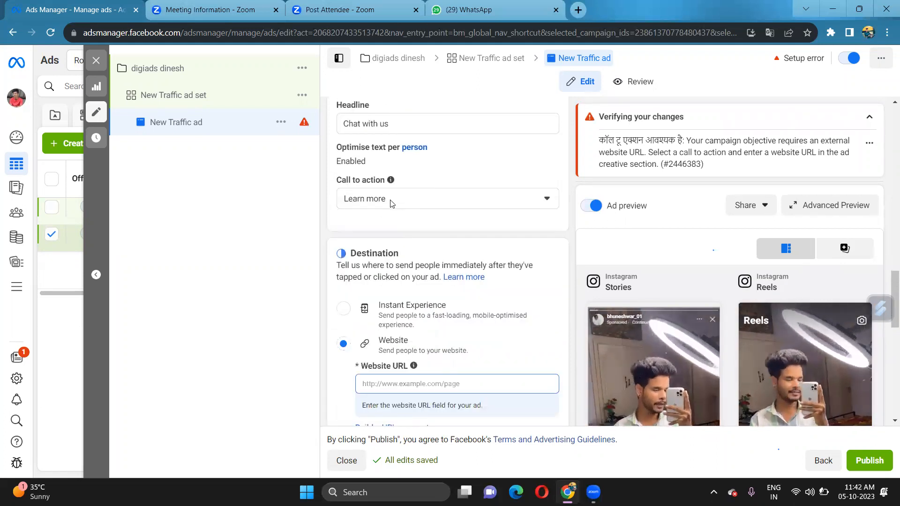
click(402, 204)
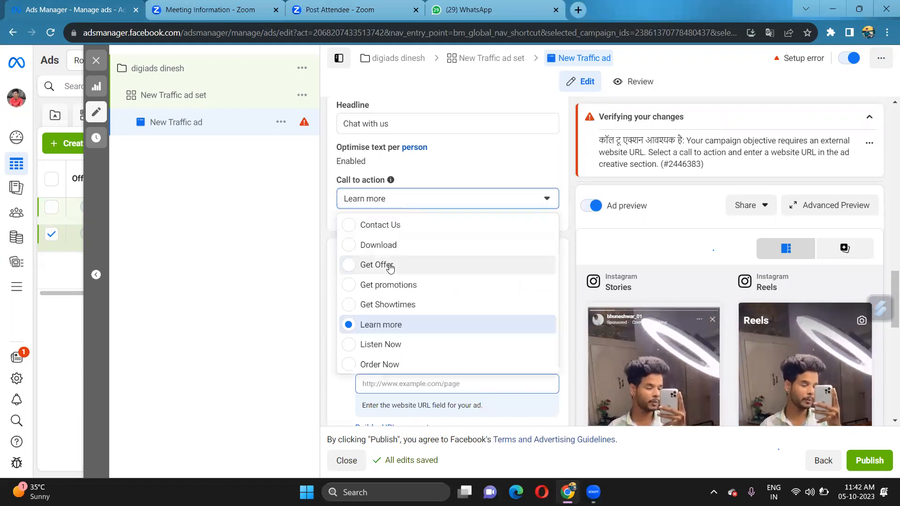
click(348, 226)
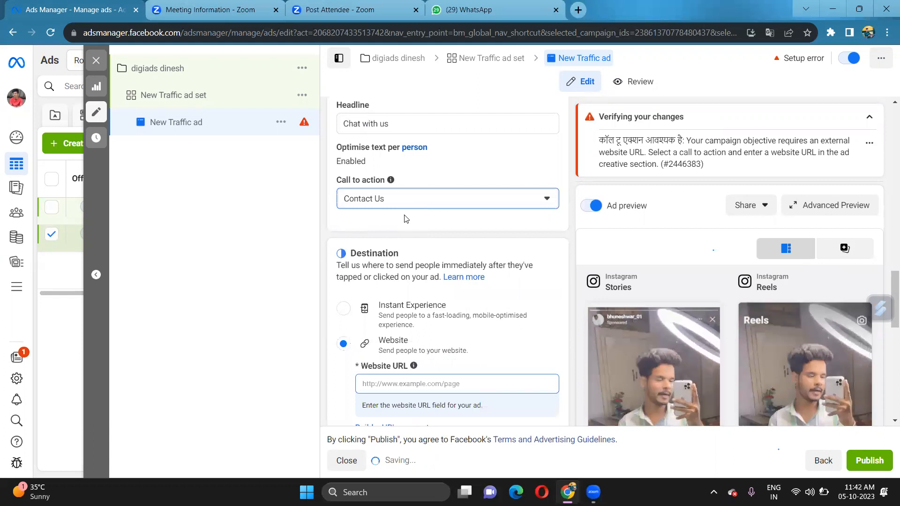
scroll(405, 220, up, 10)
scroll(407, 228, up, 6)
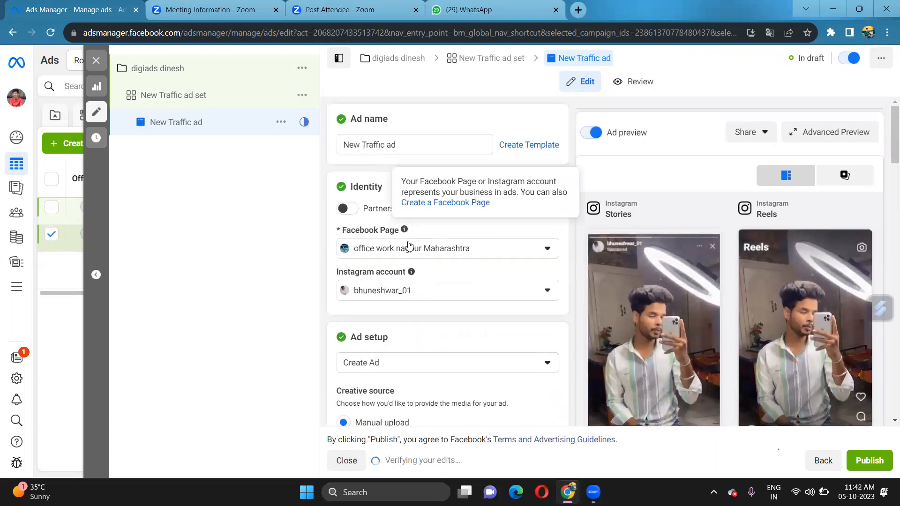
scroll(410, 245, down, 5)
scroll(411, 245, down, 10)
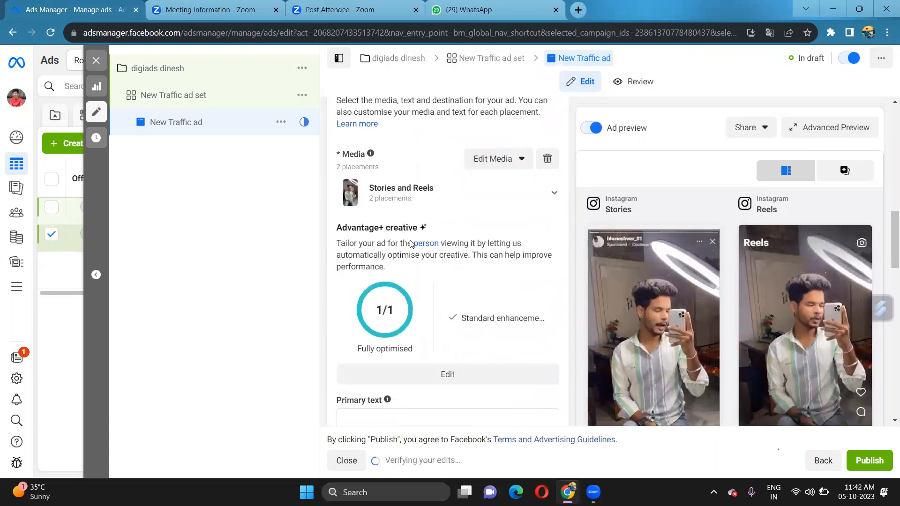
scroll(404, 209, up, 1)
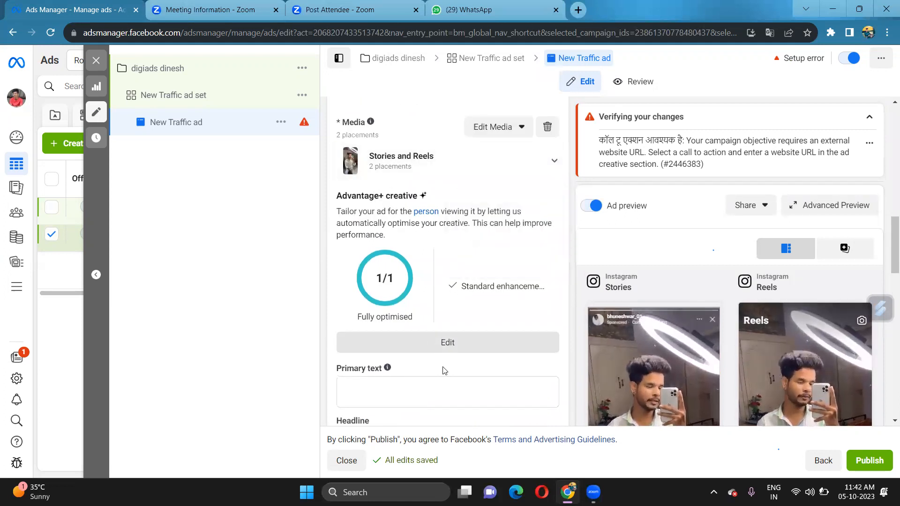
scroll(419, 363, down, 2)
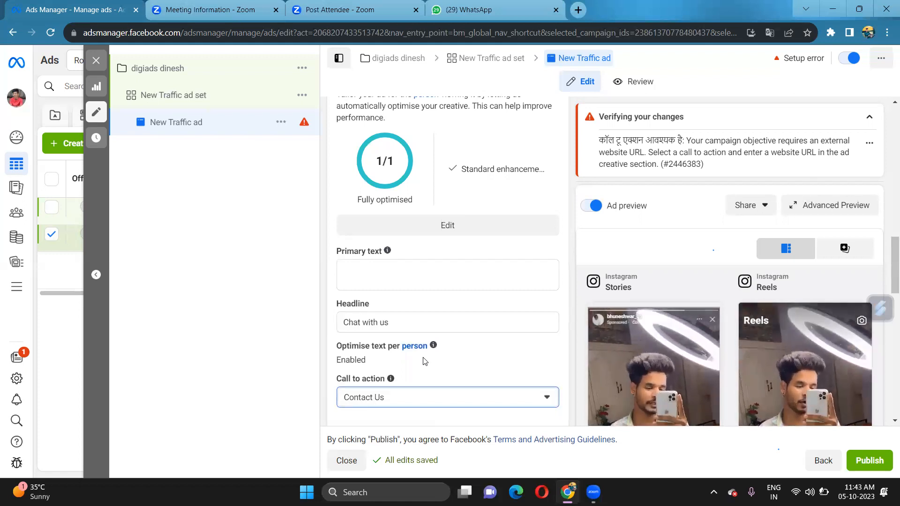
Insert the previous ad's 'Stop Scrolling- Click On contect us Button' message as primary text
click(360, 281)
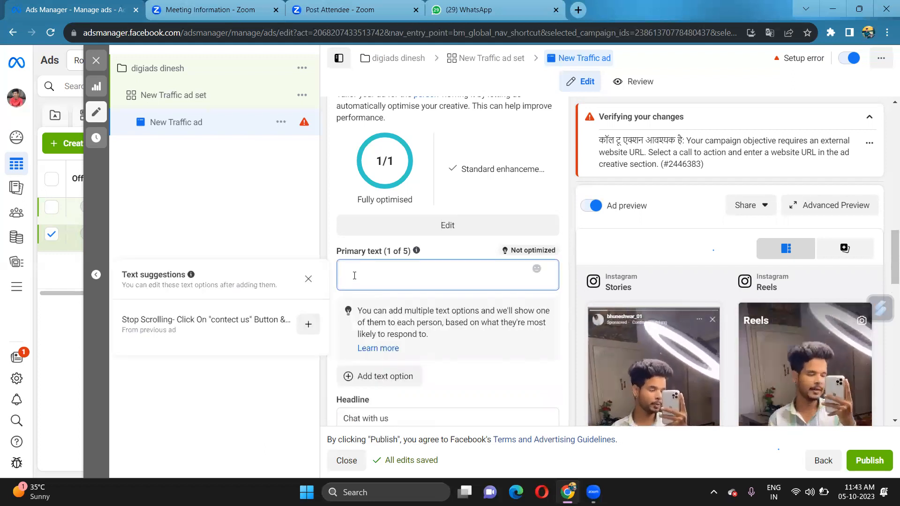
click(247, 329)
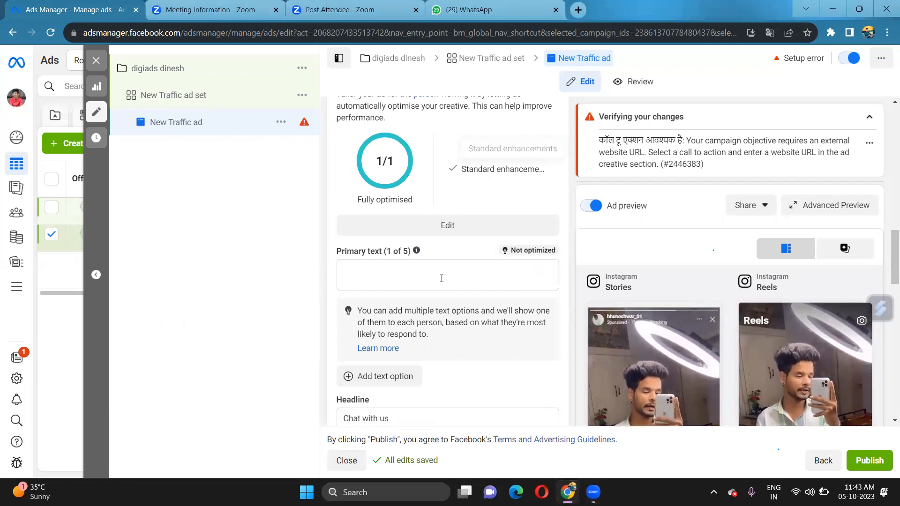
click(410, 283)
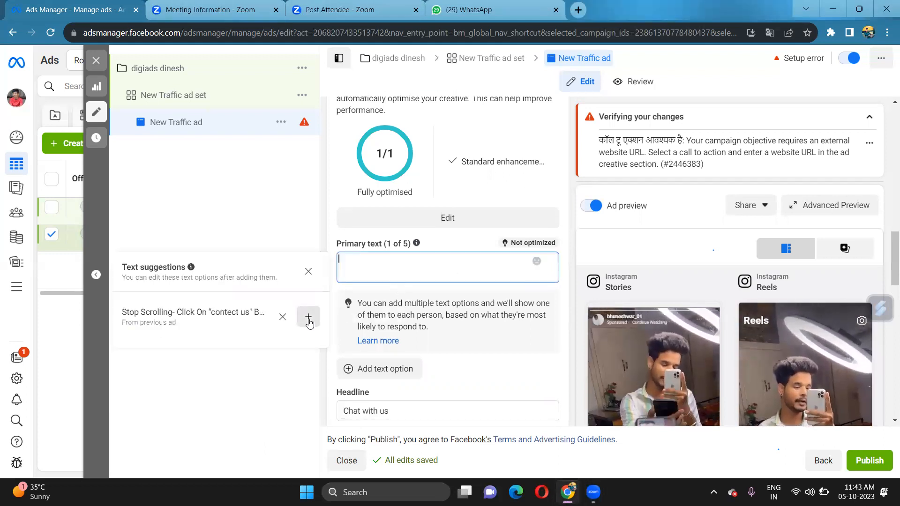
click(308, 320)
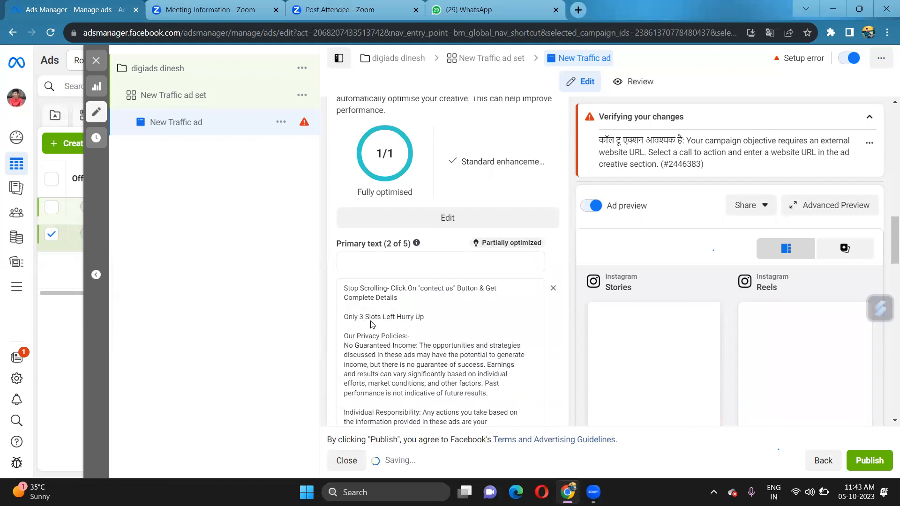
scroll(491, 320, down, 1)
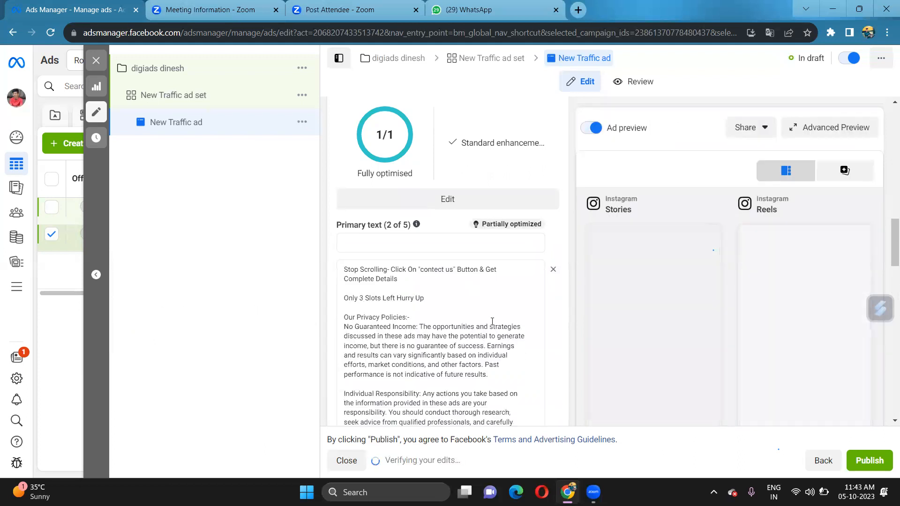
scroll(480, 308, down, 4)
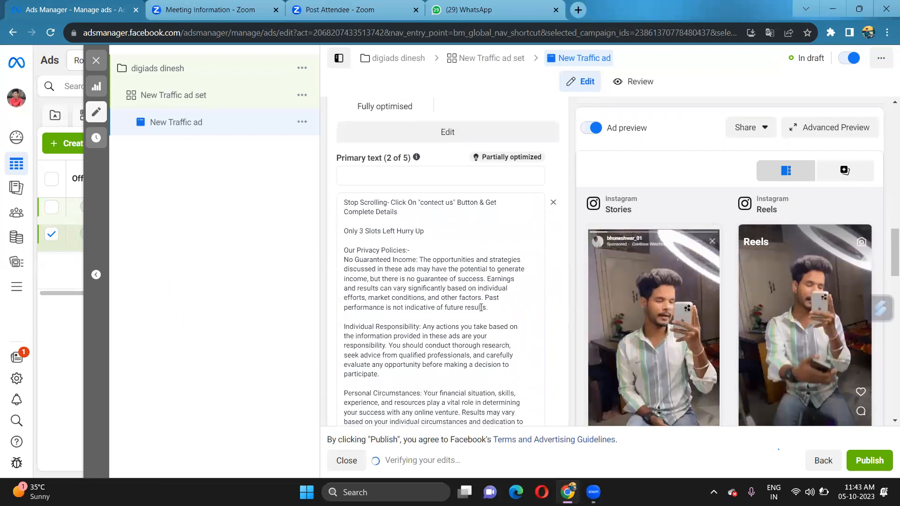
scroll(481, 307, down, 3)
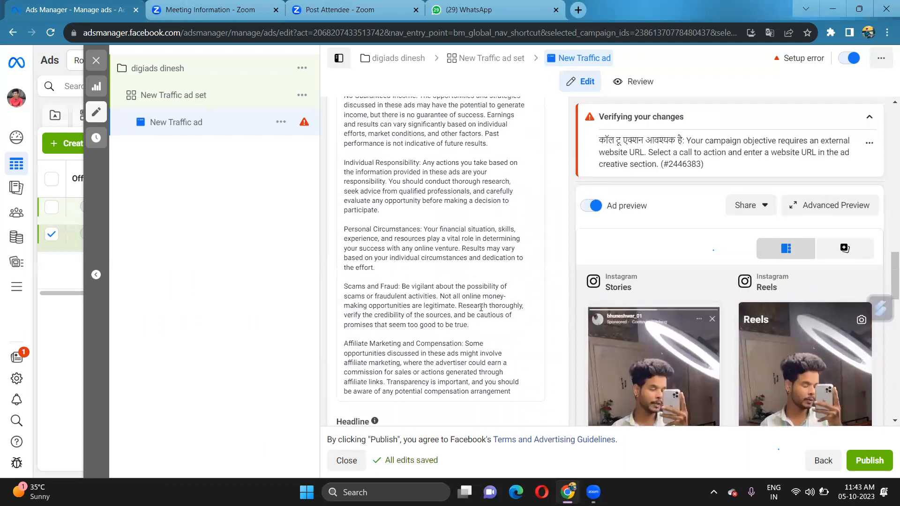
scroll(481, 307, up, 6)
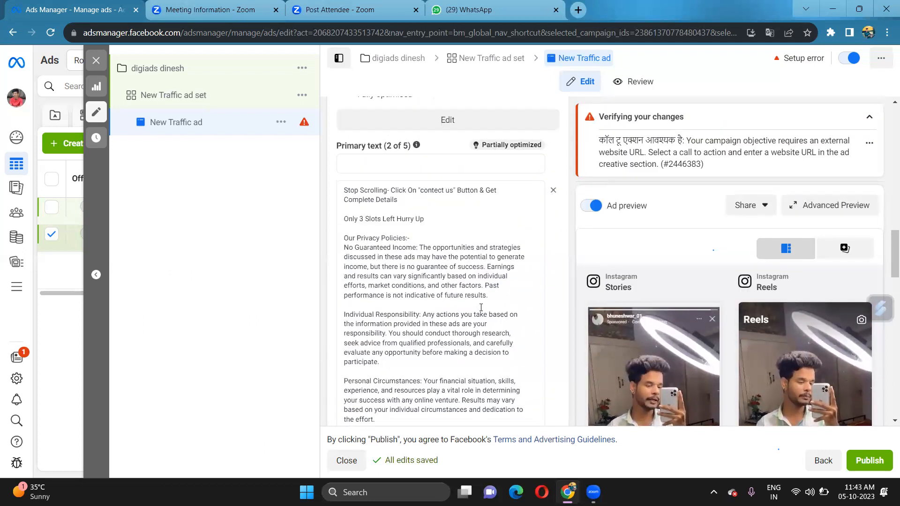
scroll(481, 308, up, 1)
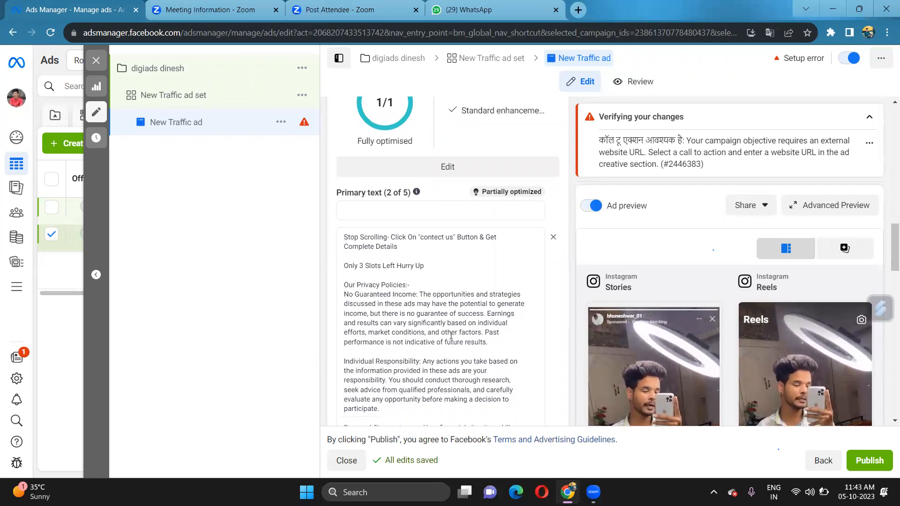
Check the inserted text and disclaimers, then start another primary text option
scroll(451, 336, down, 1)
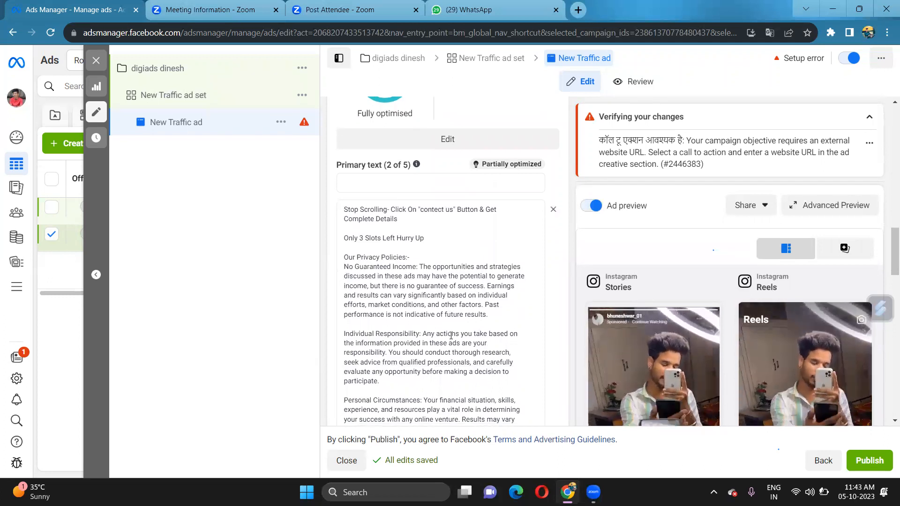
scroll(450, 335, down, 1)
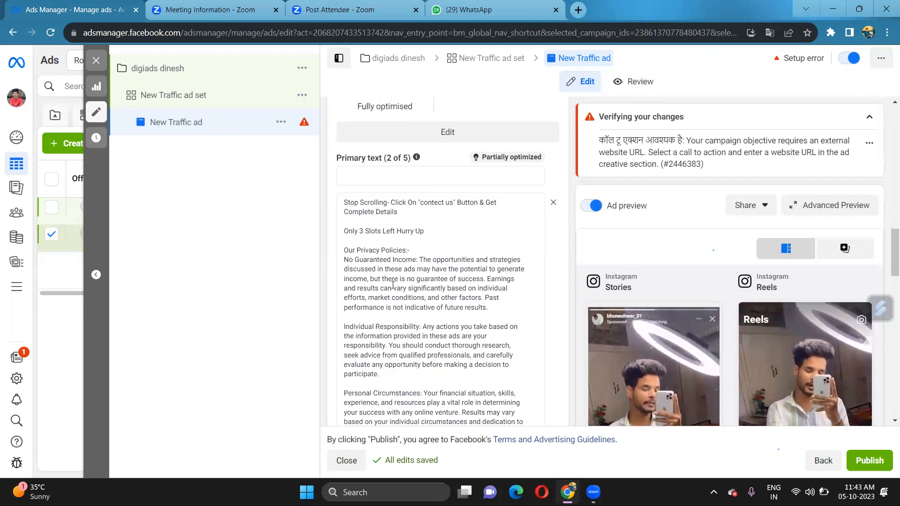
scroll(446, 312, down, 2)
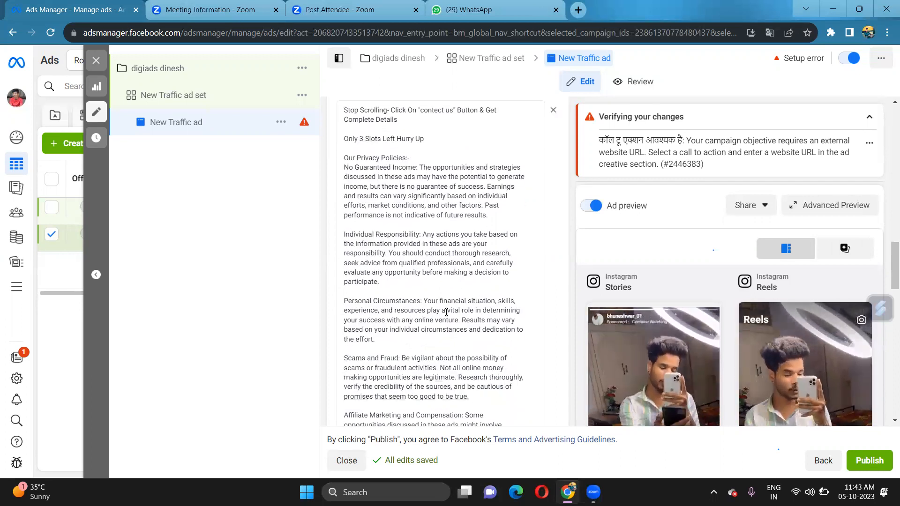
scroll(446, 312, down, 3)
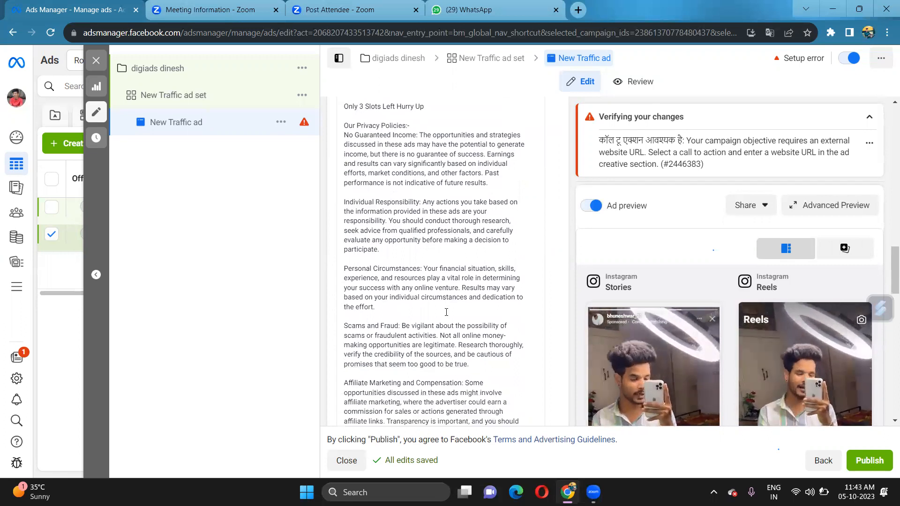
scroll(446, 312, up, 6)
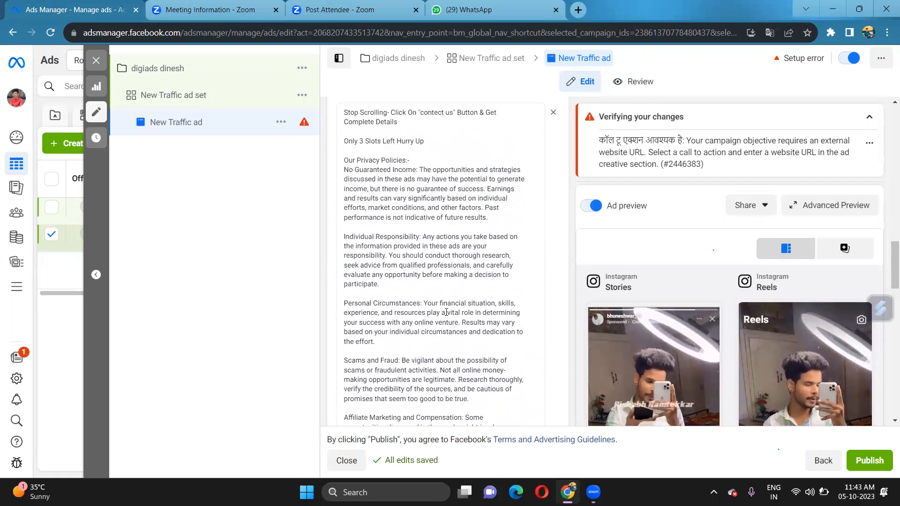
scroll(447, 312, down, 1)
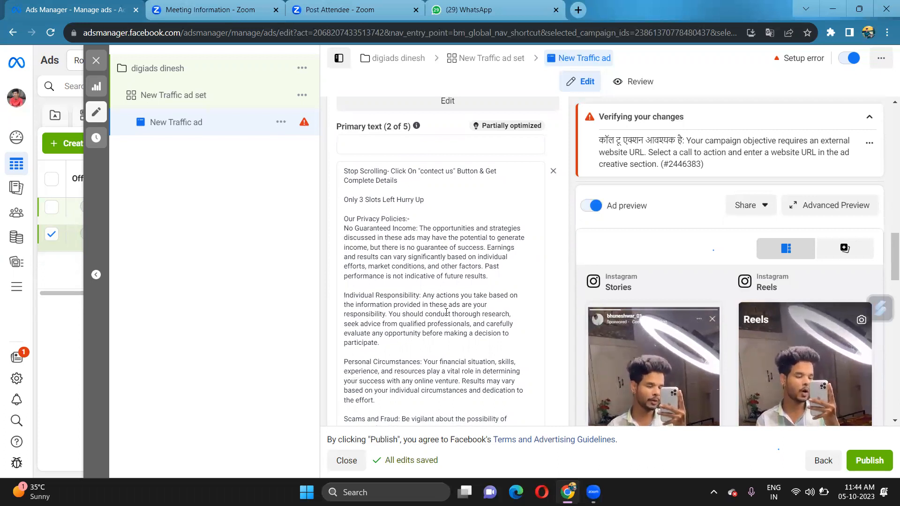
scroll(446, 312, down, 1)
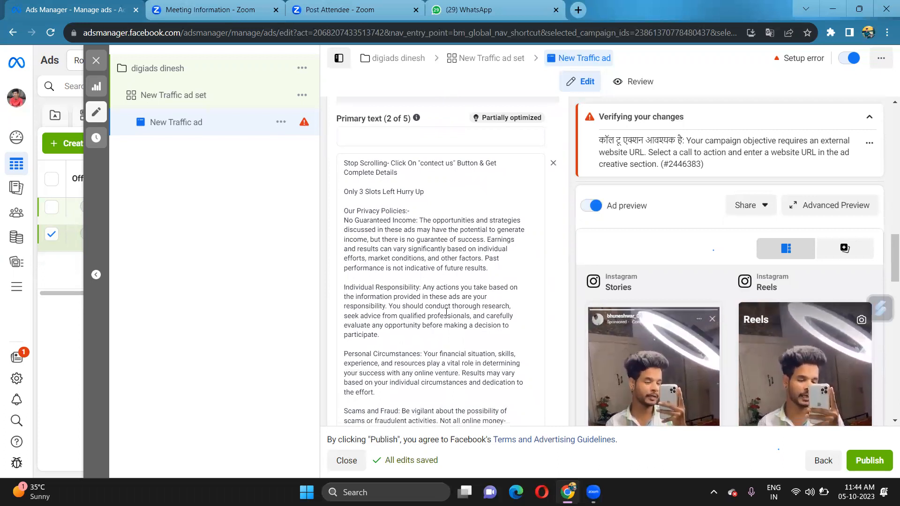
scroll(446, 312, down, 1)
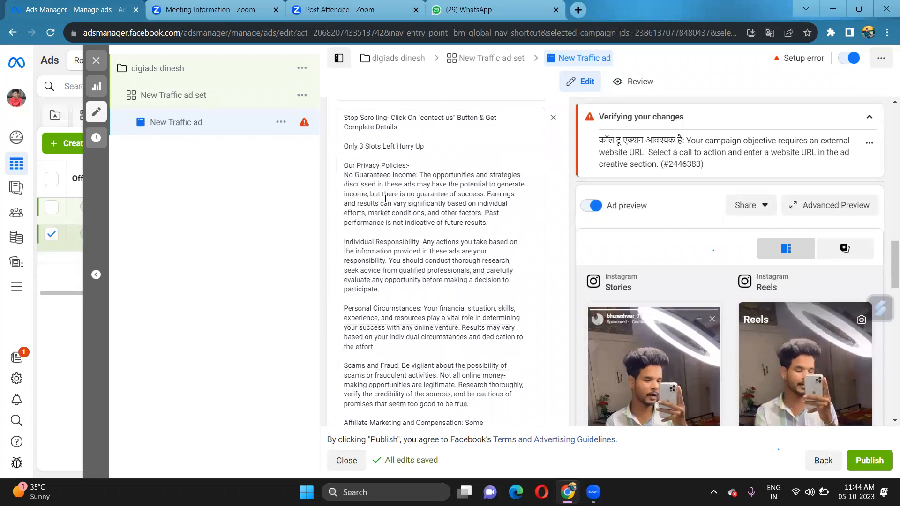
scroll(434, 247, down, 5)
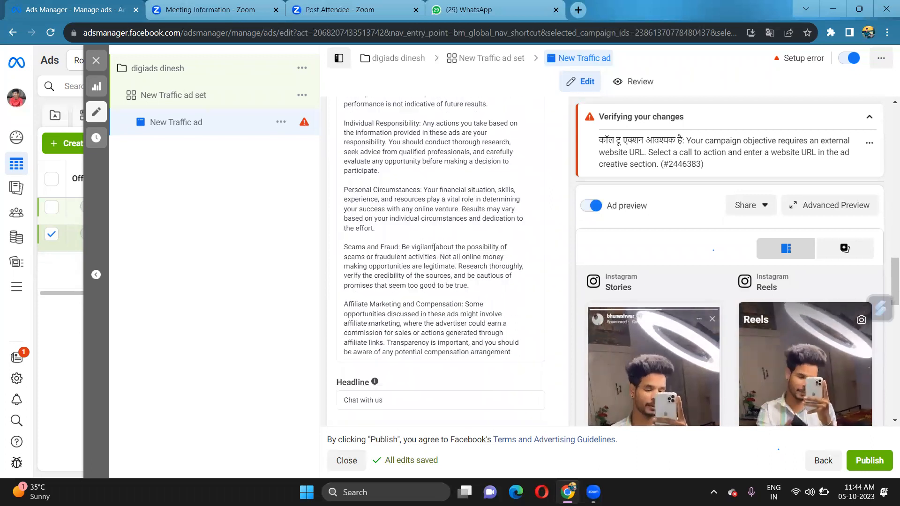
scroll(434, 247, up, 4)
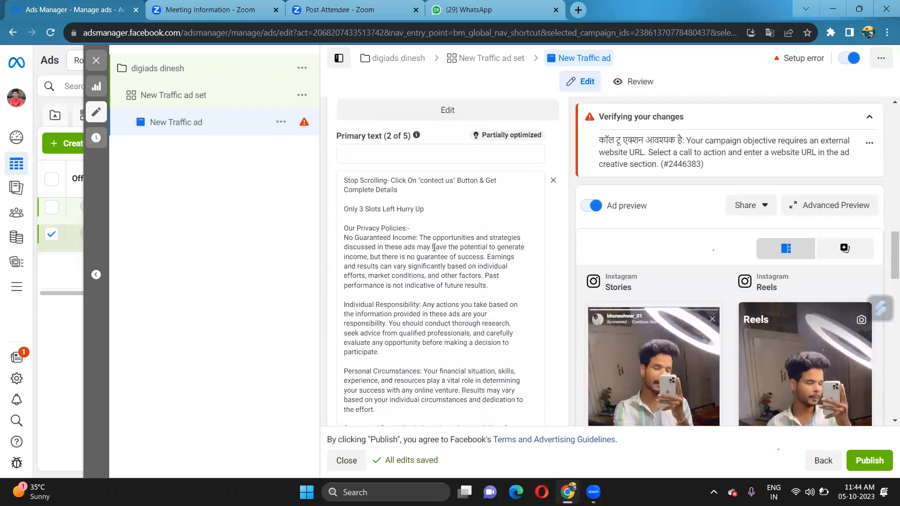
click(368, 203)
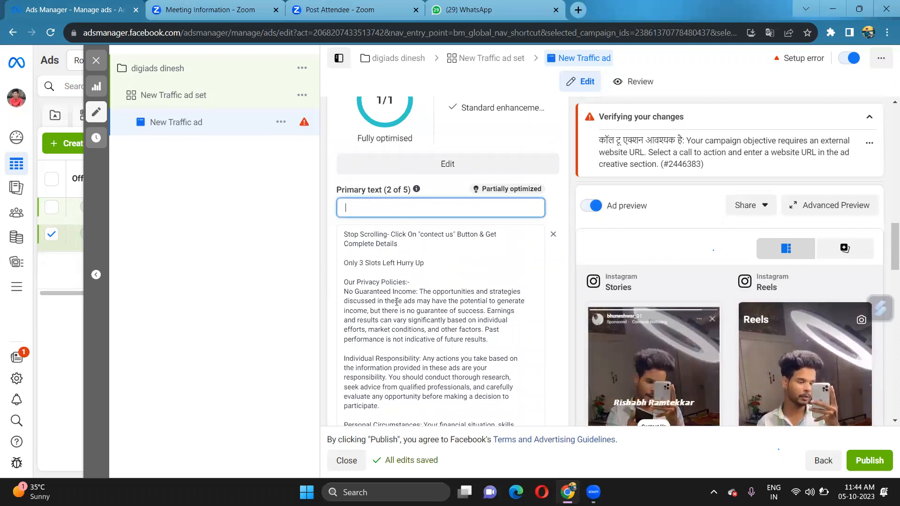
scroll(422, 259, down, 1)
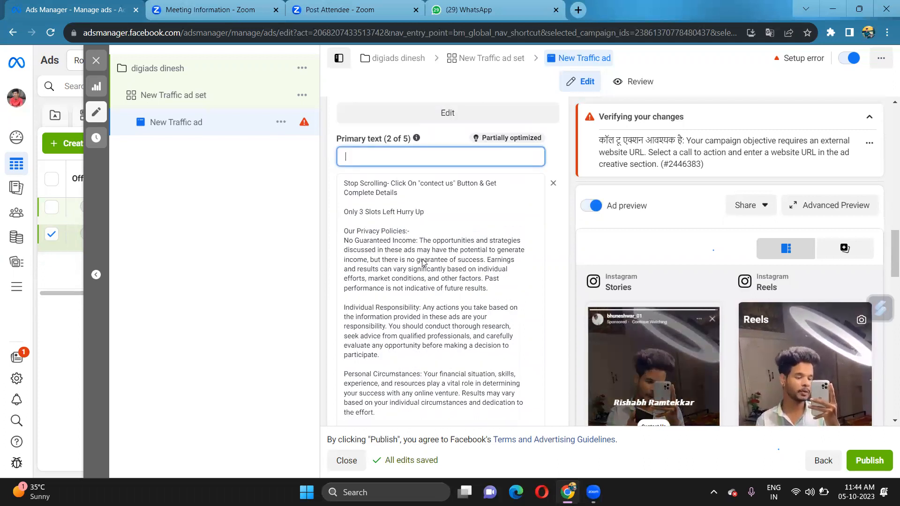
scroll(423, 260, up, 5)
scroll(424, 262, down, 1)
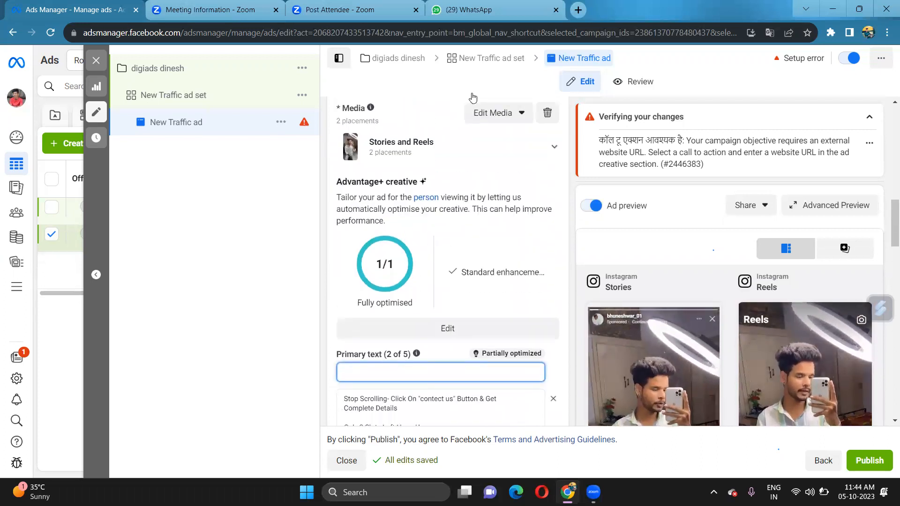
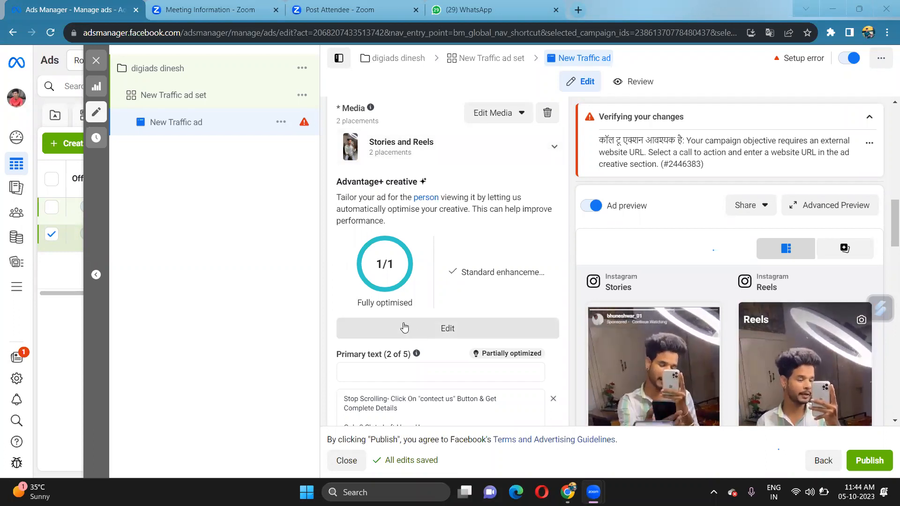
Scroll down the ad settings to Destination and select the website URL field
scroll(405, 326, down, 4)
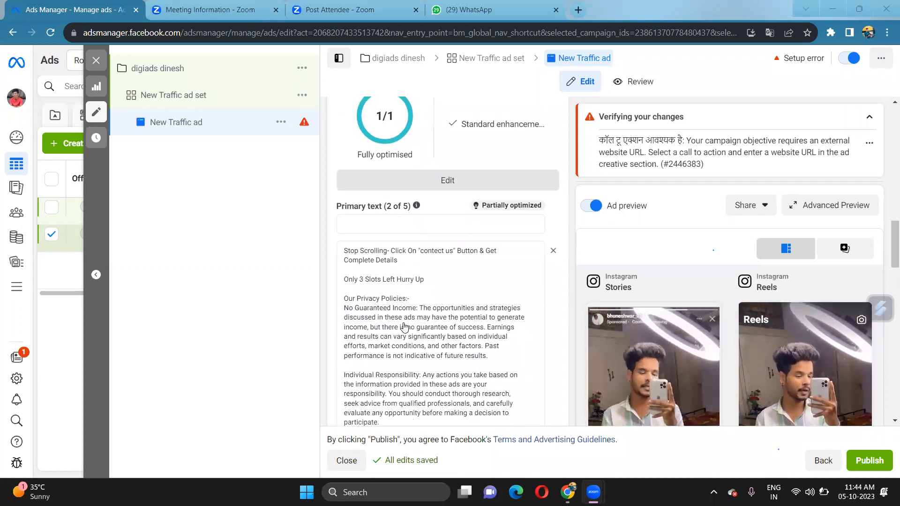
scroll(404, 326, down, 2)
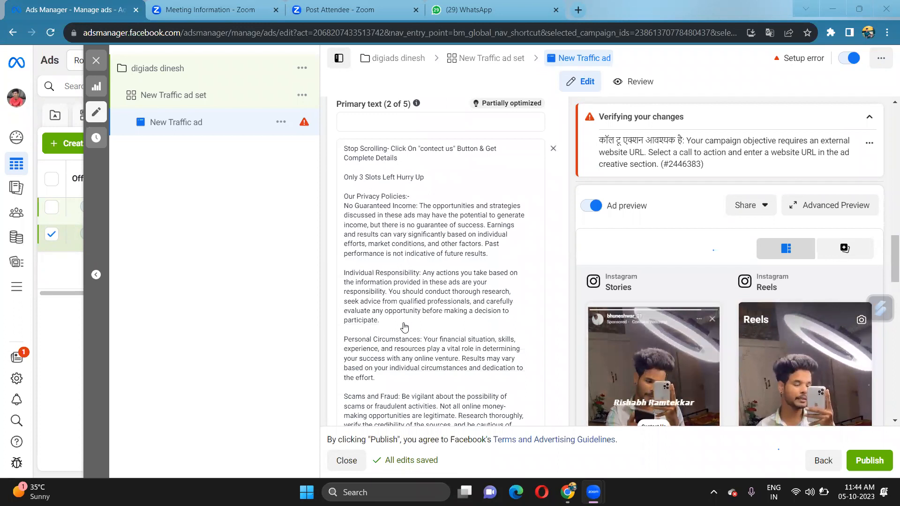
scroll(404, 327, down, 7)
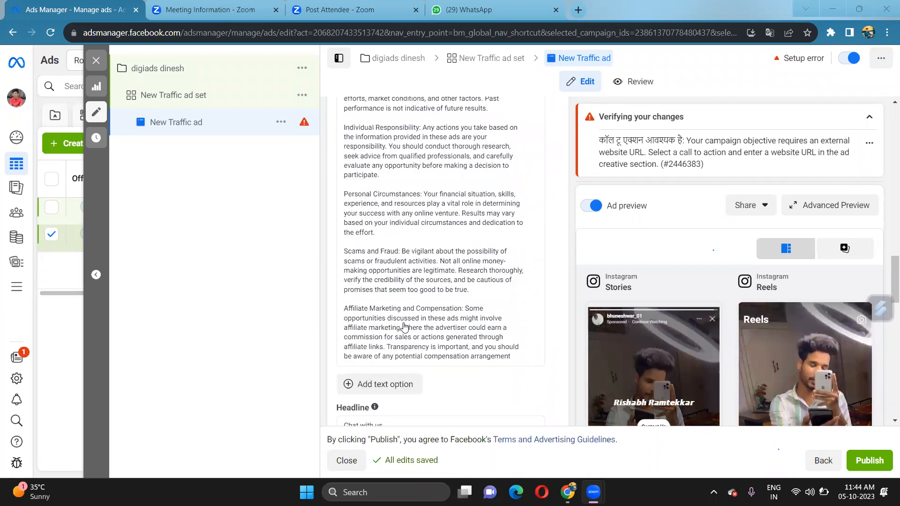
scroll(403, 327, down, 2)
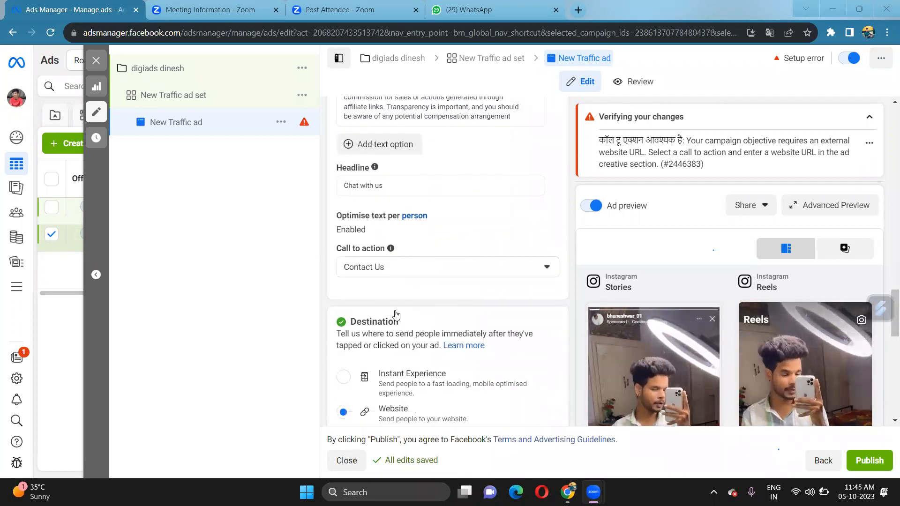
scroll(428, 285, down, 1)
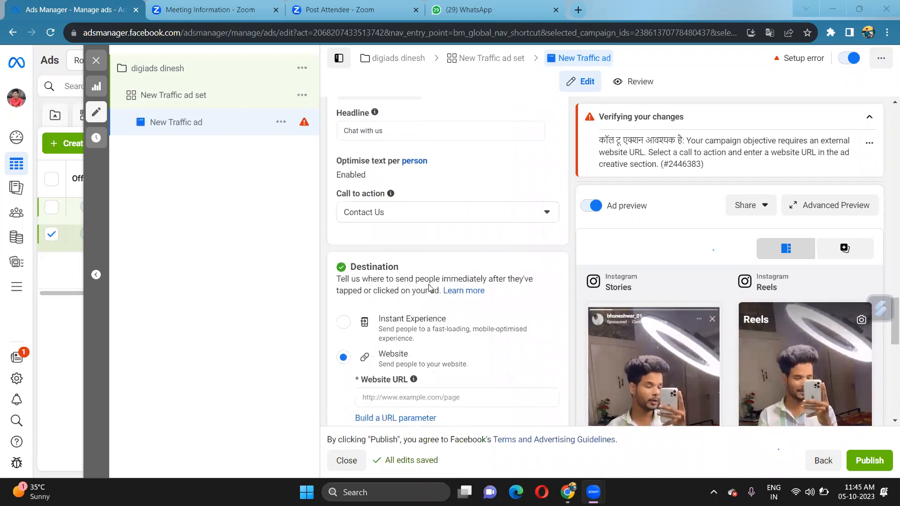
scroll(430, 288, down, 1)
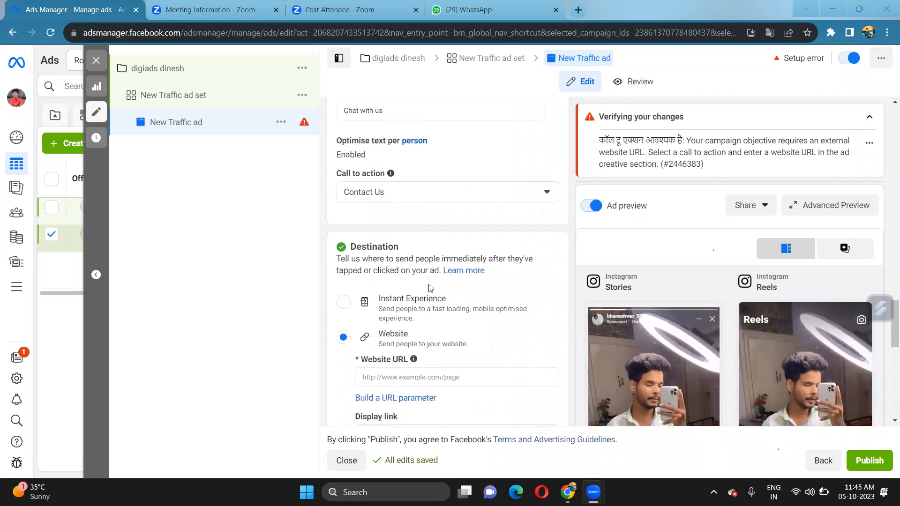
scroll(429, 288, up, 1)
scroll(429, 287, down, 3)
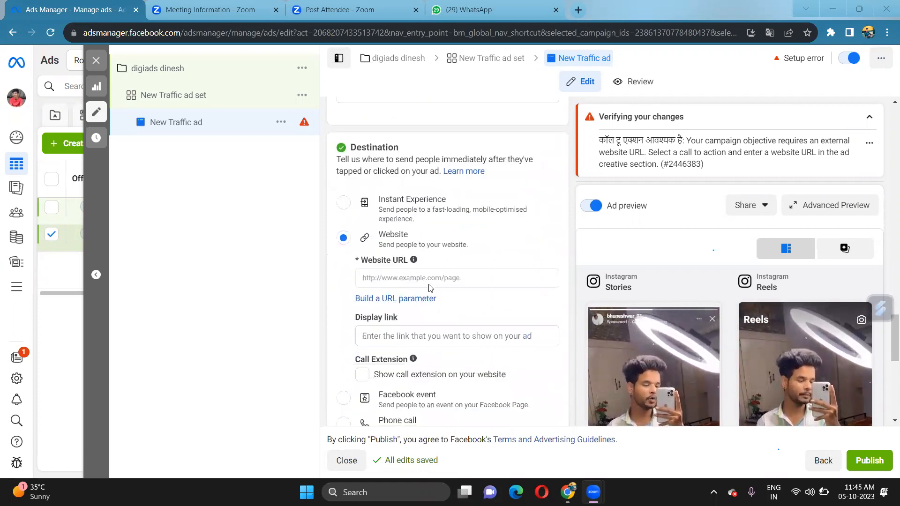
scroll(429, 288, down, 2)
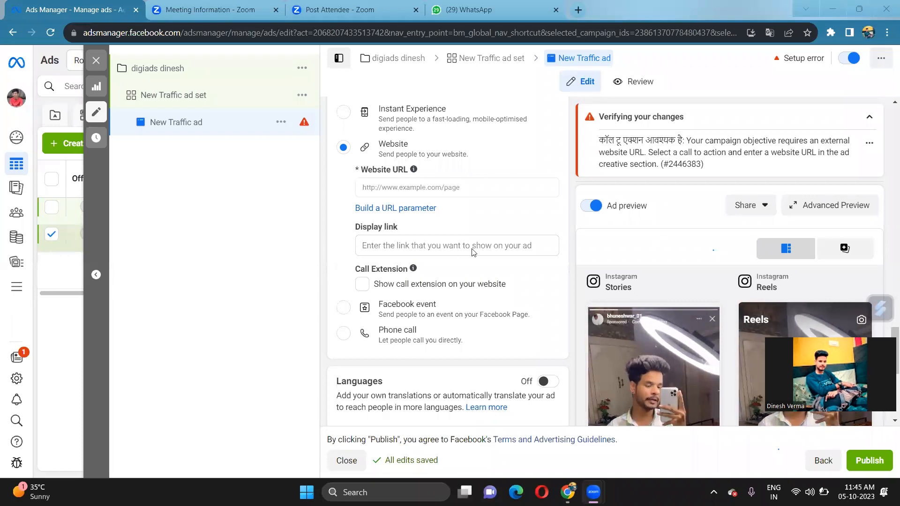
click(400, 187)
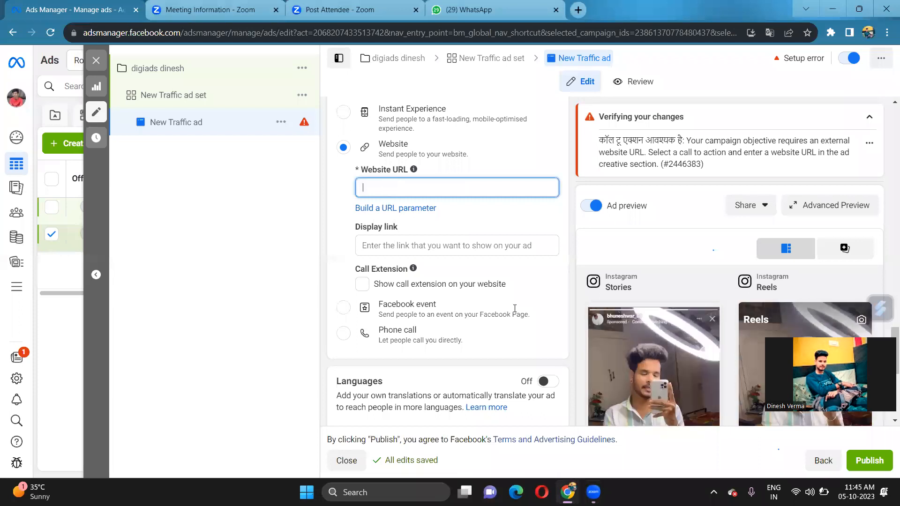
Go through the ad's display link and URL parameters fields under Destination
scroll(721, 388, down, 3)
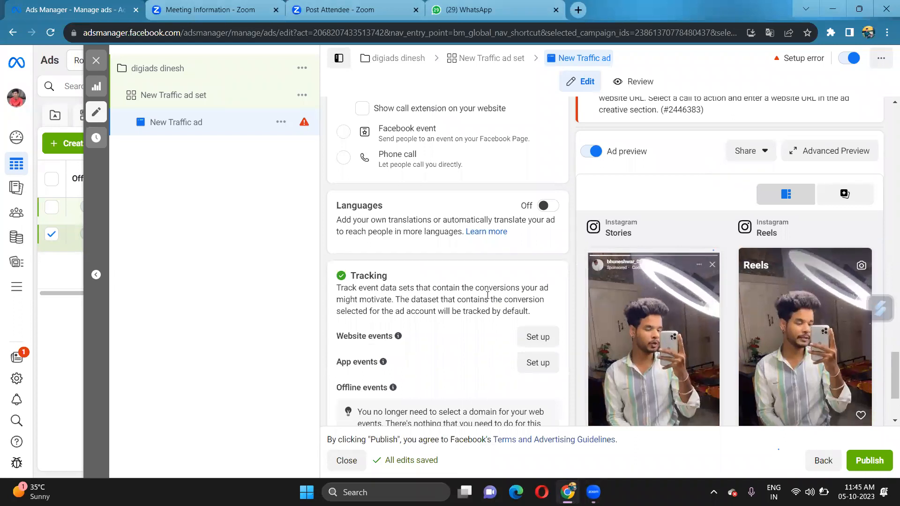
scroll(498, 313, up, 1)
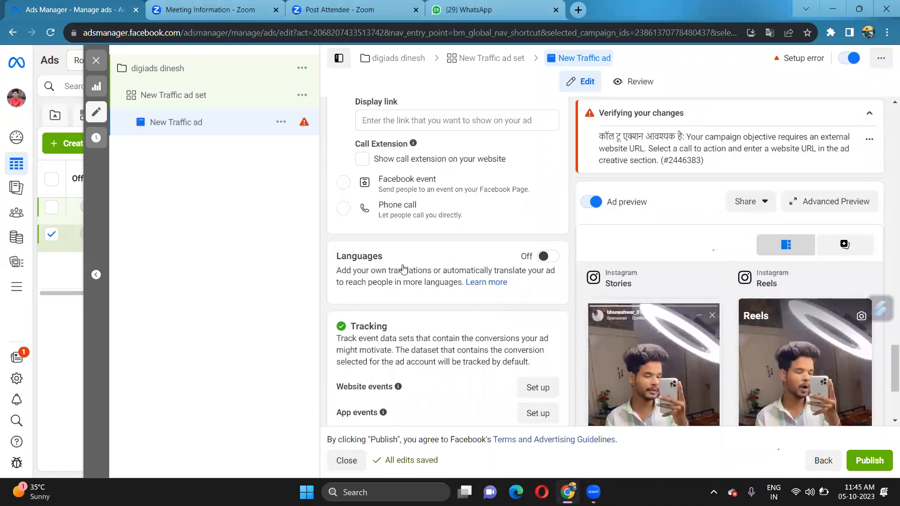
scroll(427, 242, up, 4)
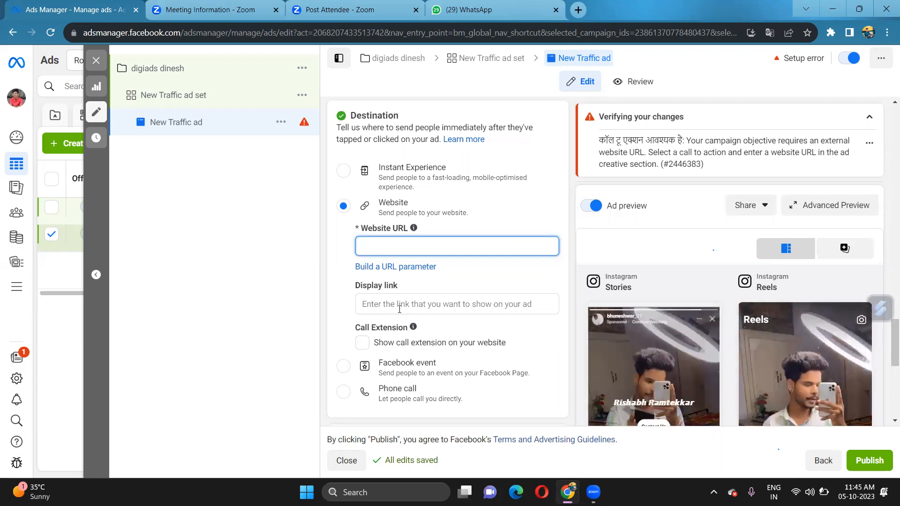
click(427, 305)
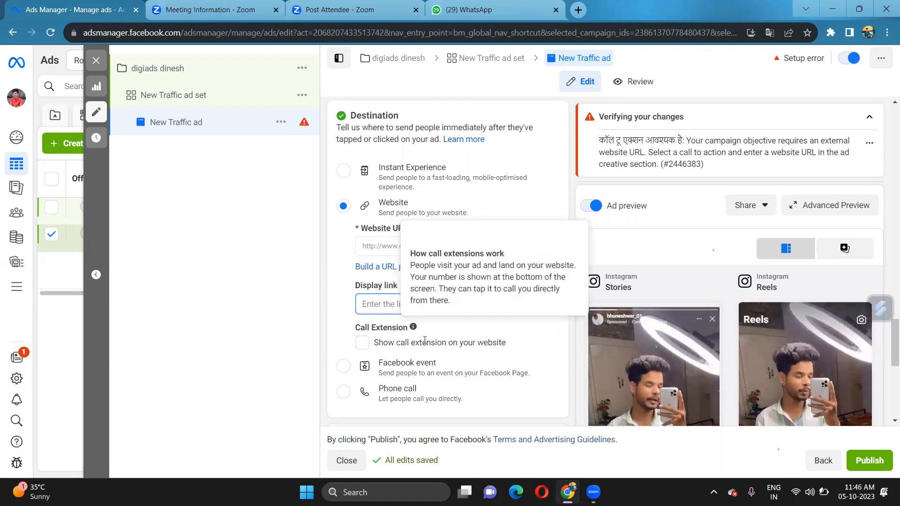
scroll(425, 344, down, 5)
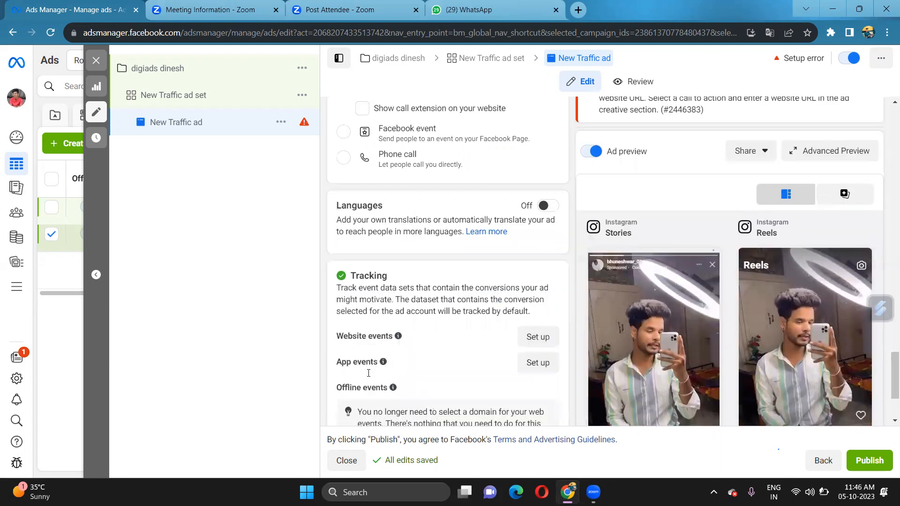
scroll(382, 373, down, 3)
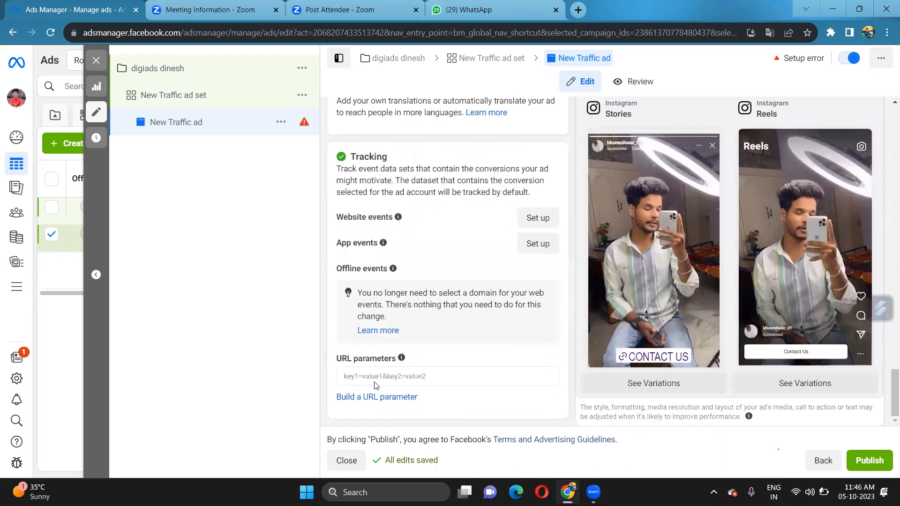
click(366, 379)
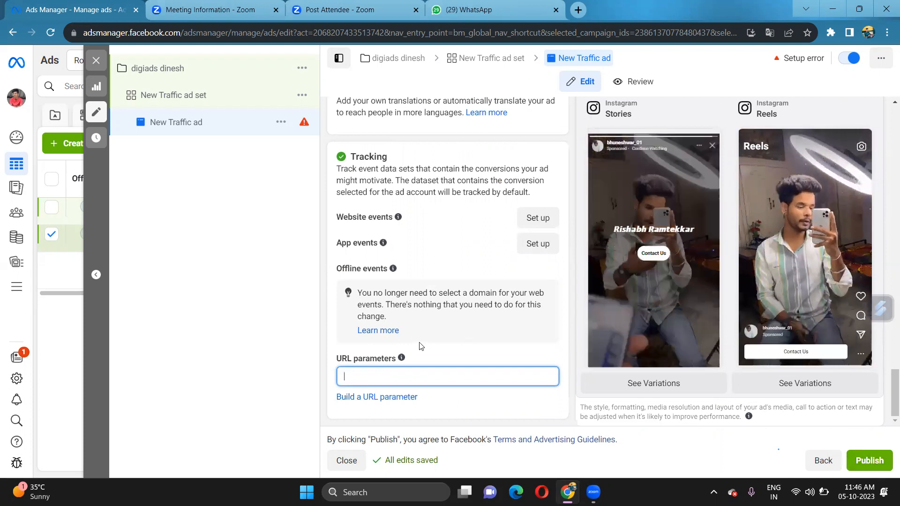
Scroll back and forth through the ad's settings to review them
scroll(419, 348, up, 6)
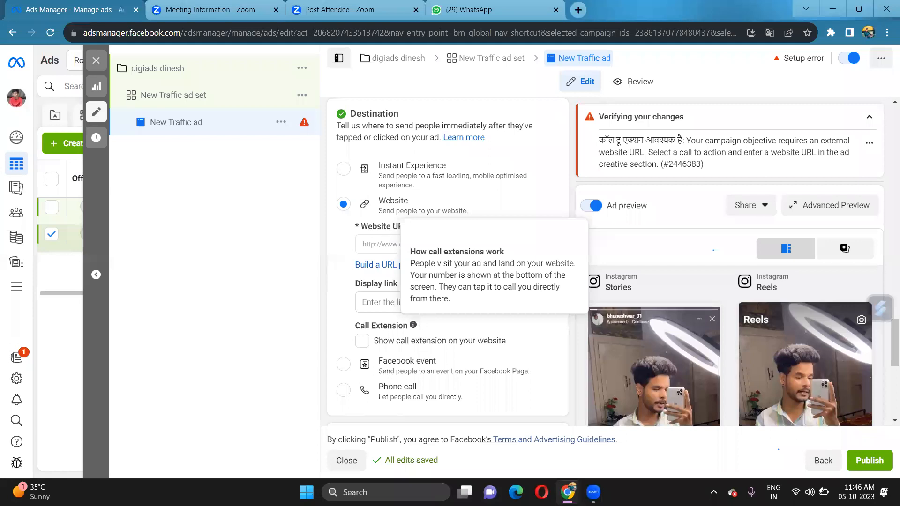
scroll(390, 380, down, 6)
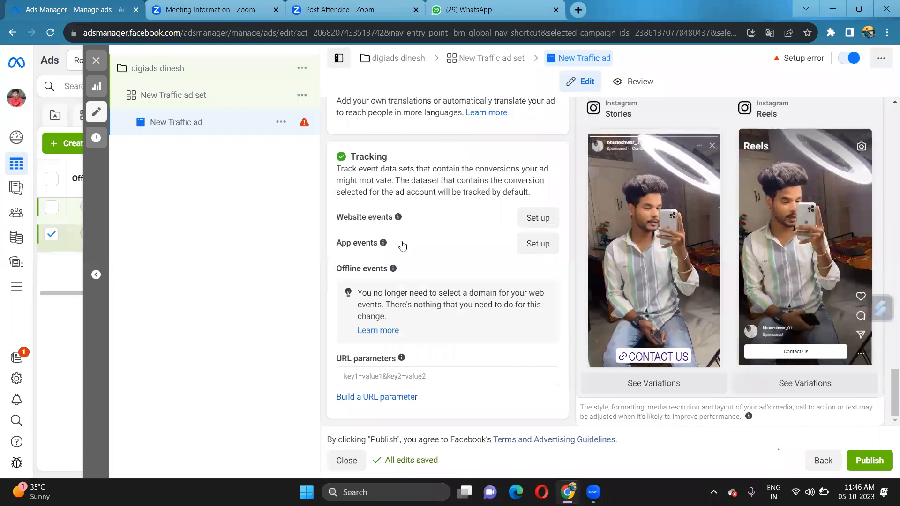
scroll(402, 245, up, 8)
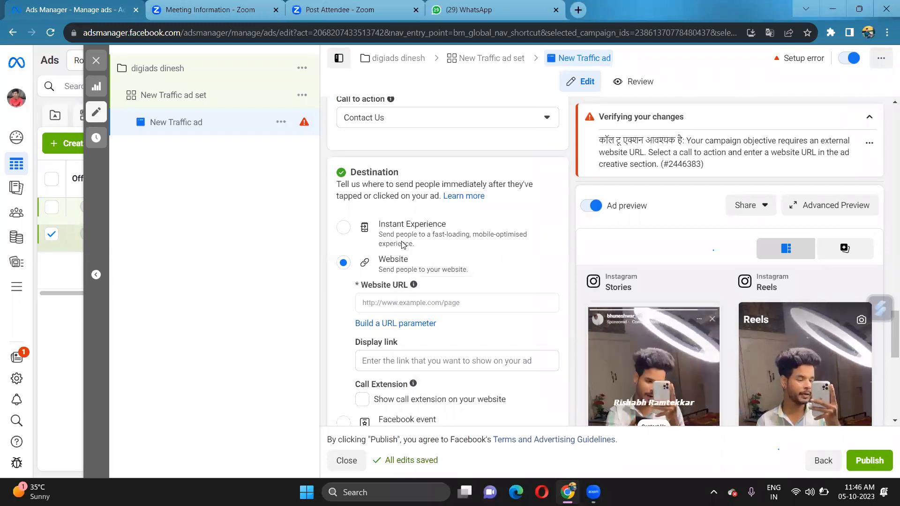
scroll(402, 244, down, 8)
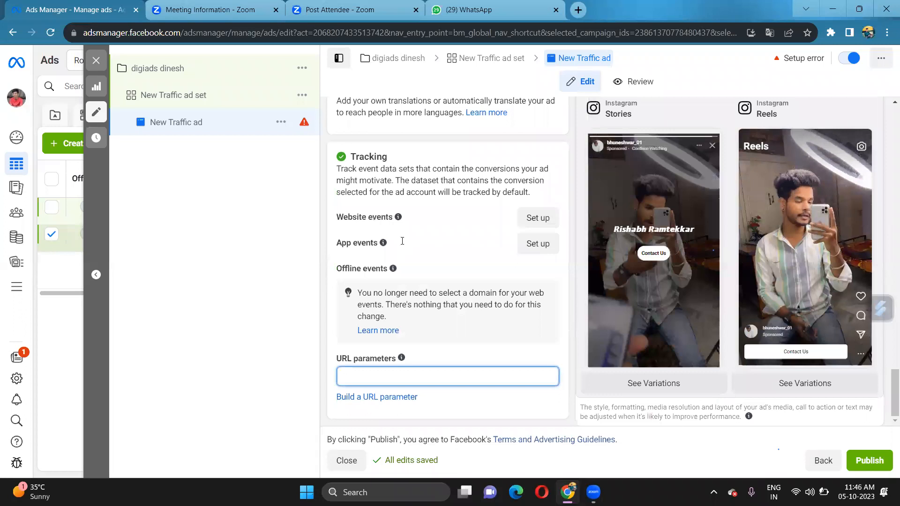
scroll(402, 241, up, 10)
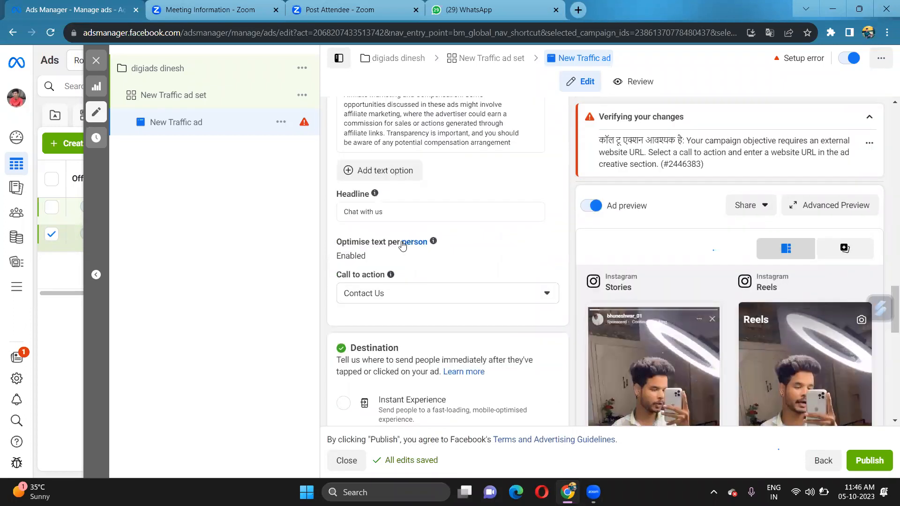
scroll(402, 244, down, 3)
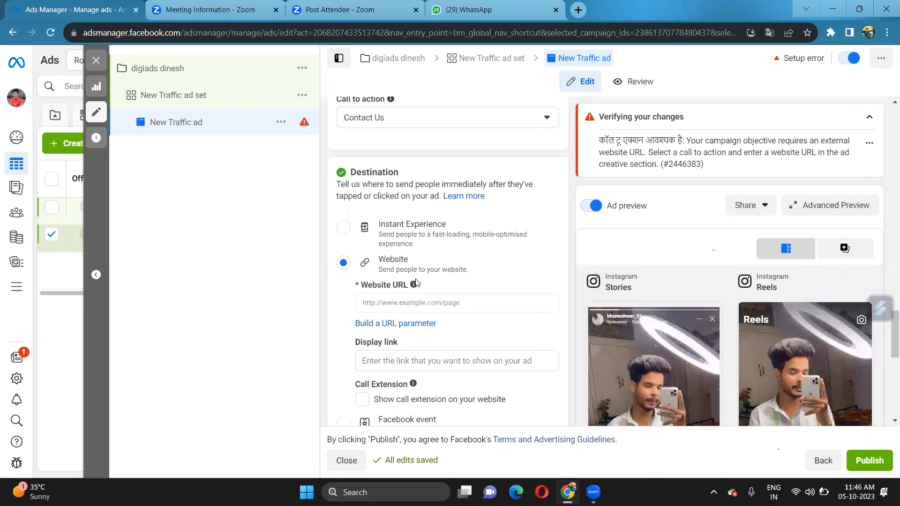
scroll(415, 282, down, 6)
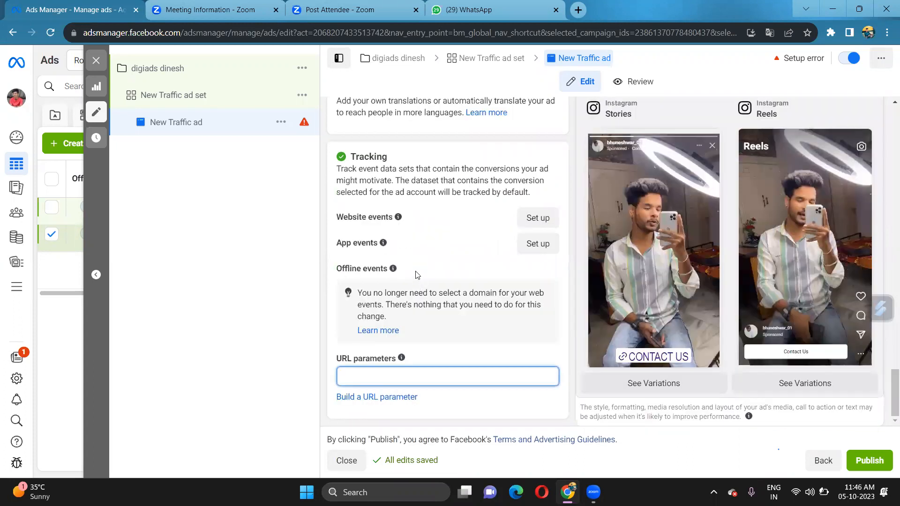
scroll(414, 261, up, 10)
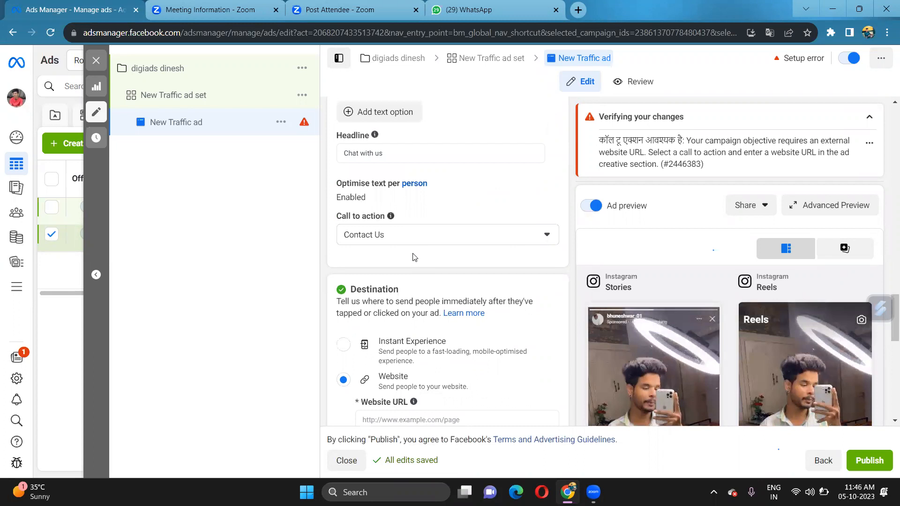
scroll(488, 75, up, 3)
Return to the New Traffic ad set, confirm Instagram Stories and Reels placements stay ticked, then reopen the ad
click(486, 63)
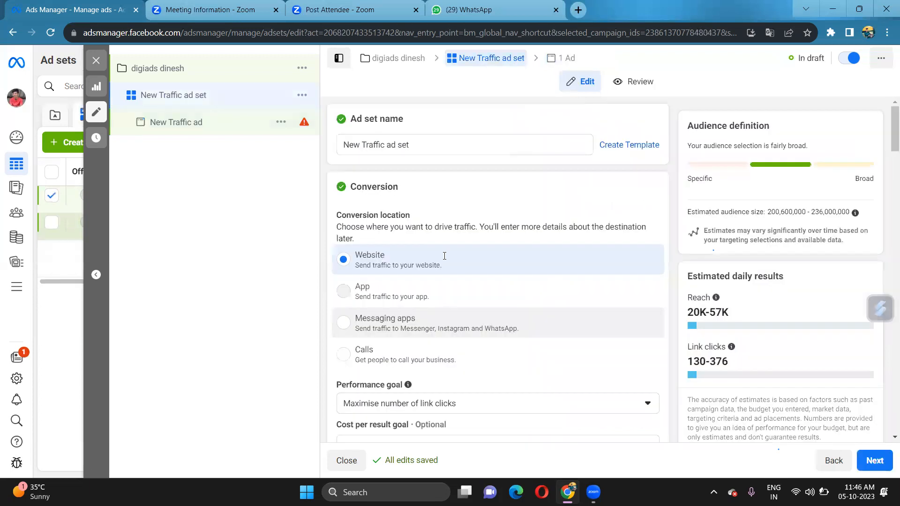
scroll(525, 298, down, 10)
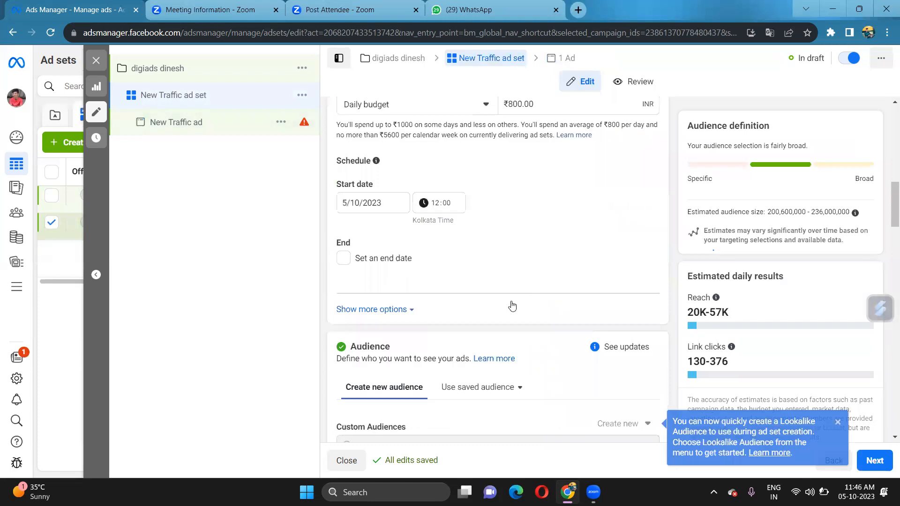
scroll(510, 305, down, 6)
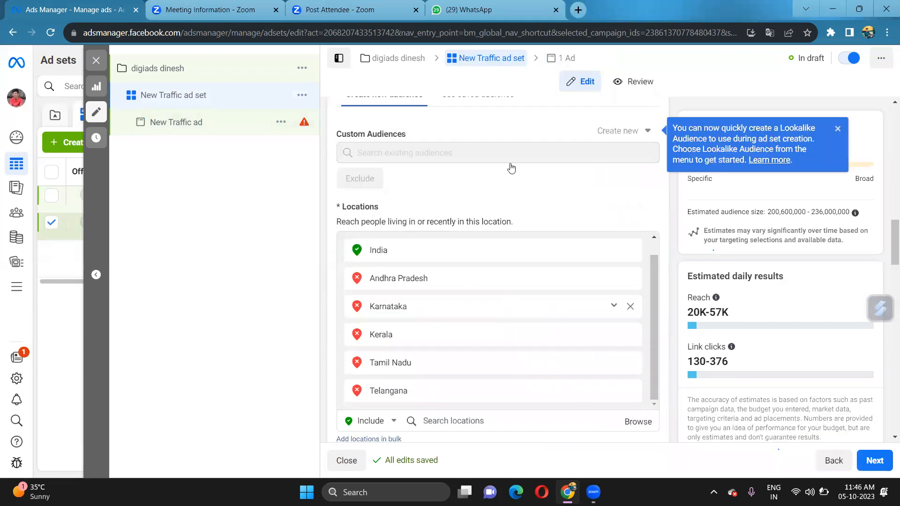
scroll(451, 203, down, 2)
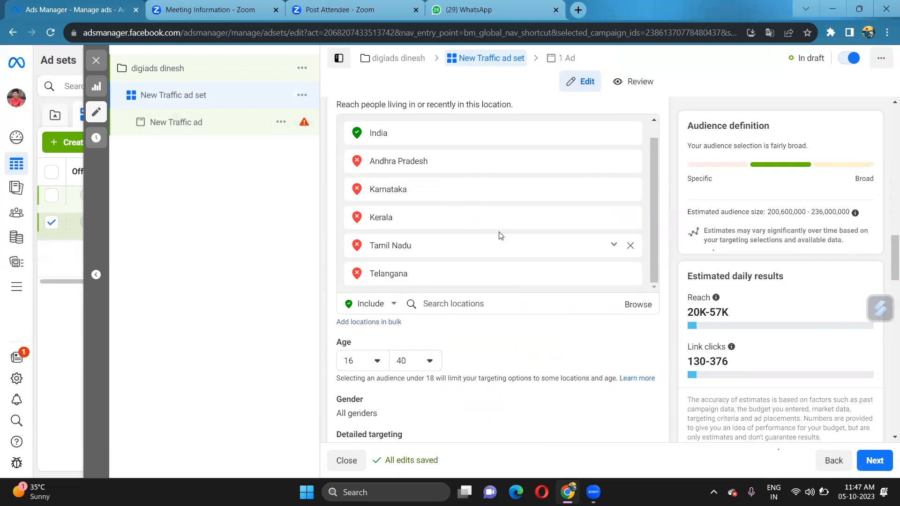
scroll(488, 254, down, 5)
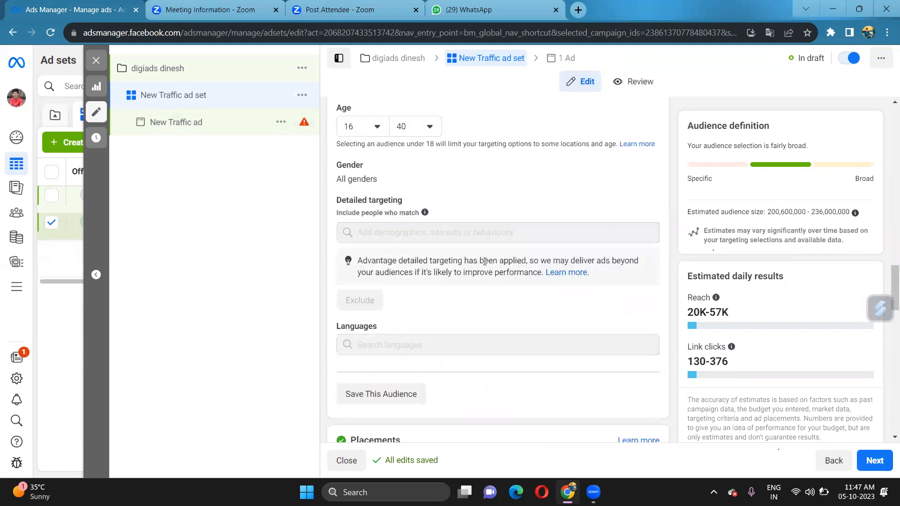
scroll(483, 261, down, 6)
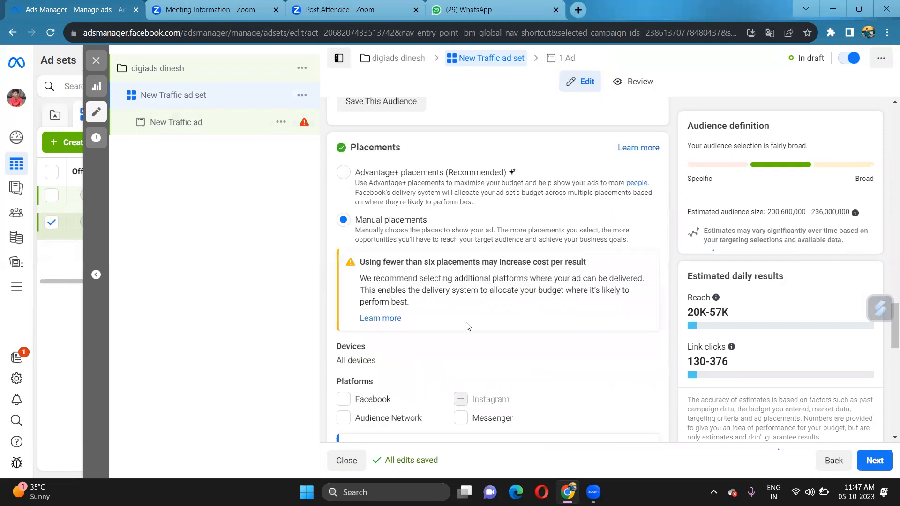
scroll(464, 304, down, 5)
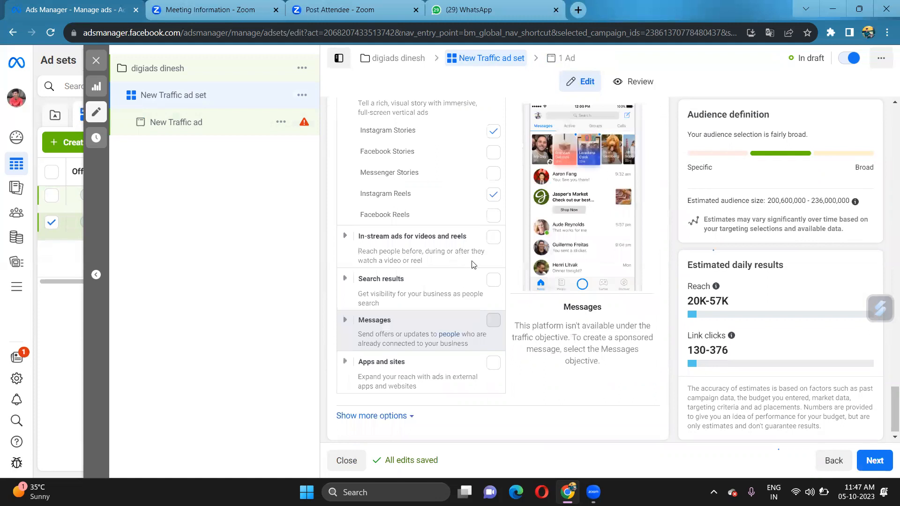
scroll(428, 254, up, 3)
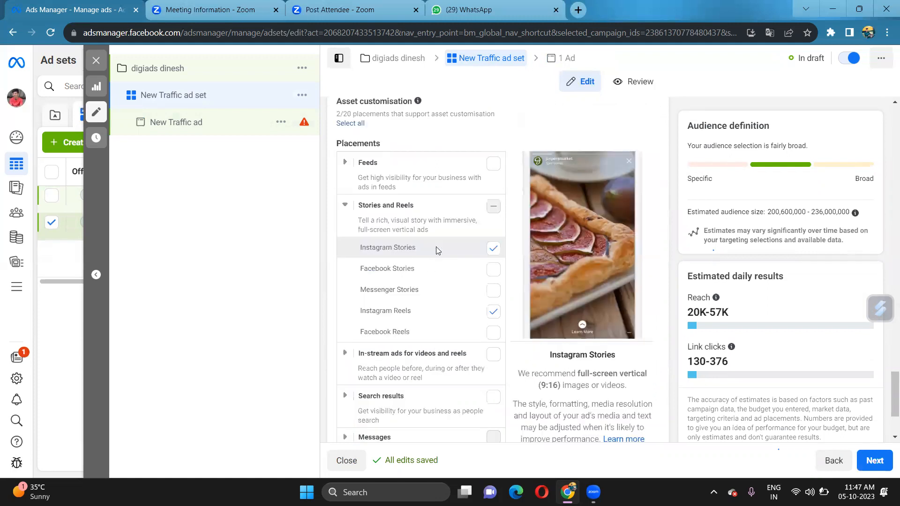
click(551, 60)
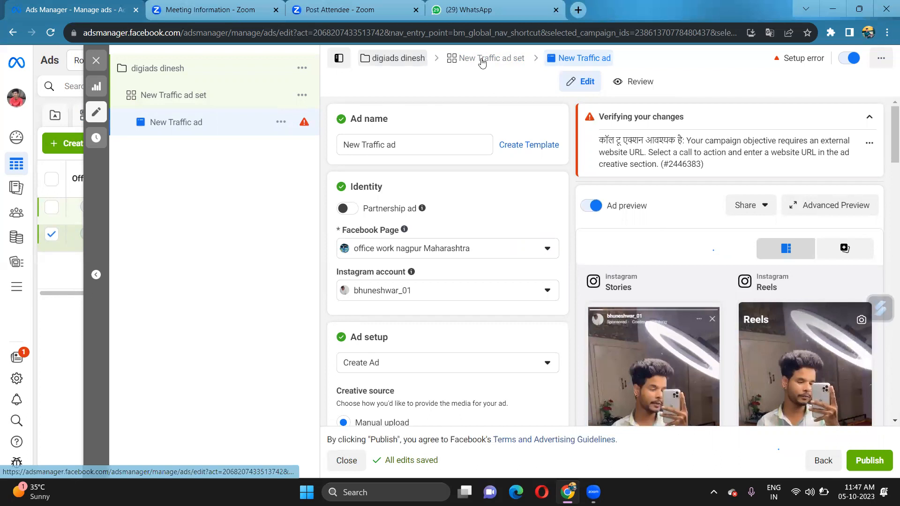
View the campaign's Traffic objective, A/B test and campaign budget options, then return to the ad set
click(417, 60)
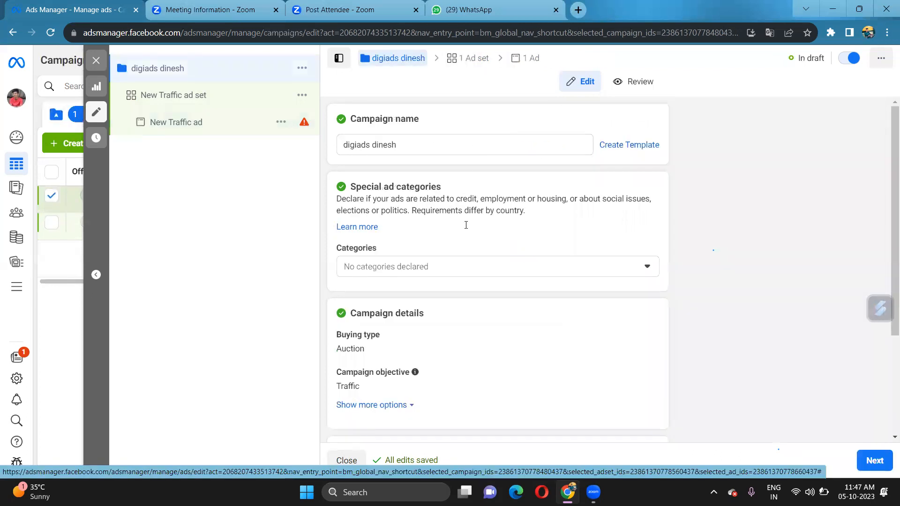
scroll(466, 224, down, 3)
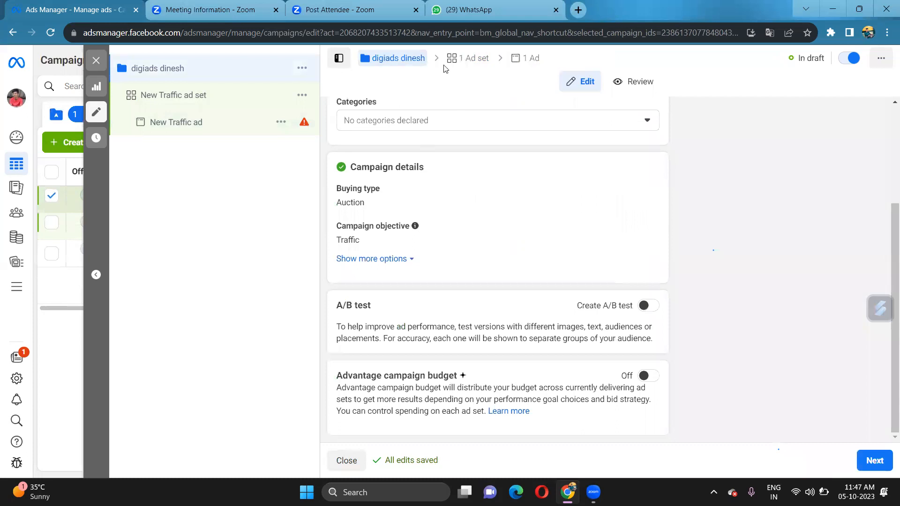
click(487, 75)
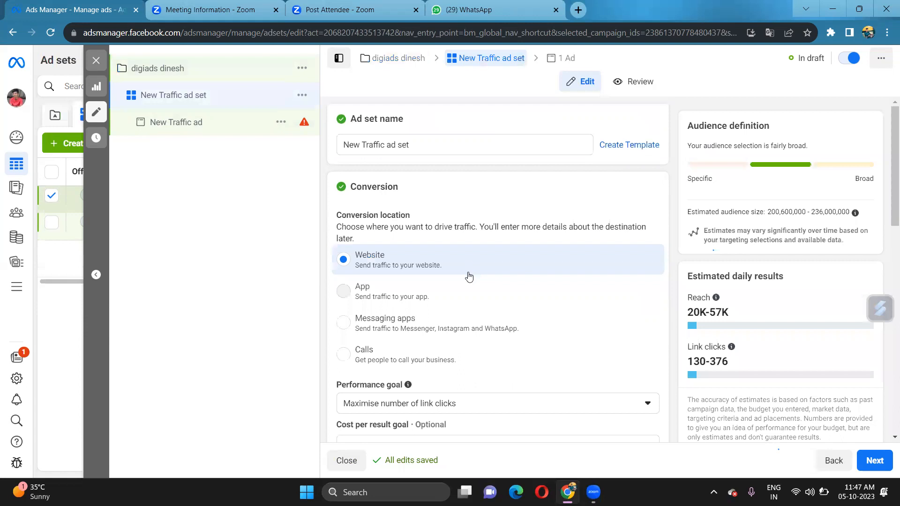
Change the audience's minimum age from 16 to 18, keeping the maximum at 40
scroll(489, 282, down, 2)
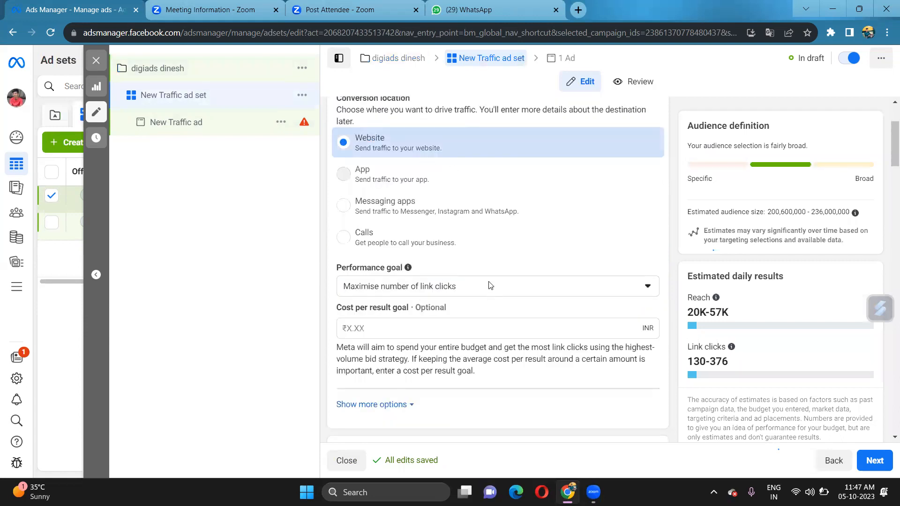
scroll(490, 285, down, 5)
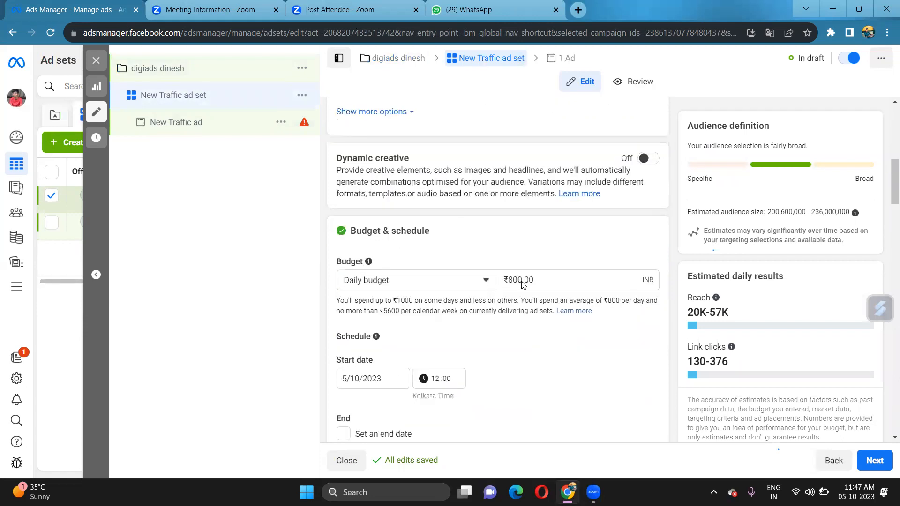
scroll(525, 287, down, 2)
scroll(518, 285, down, 1)
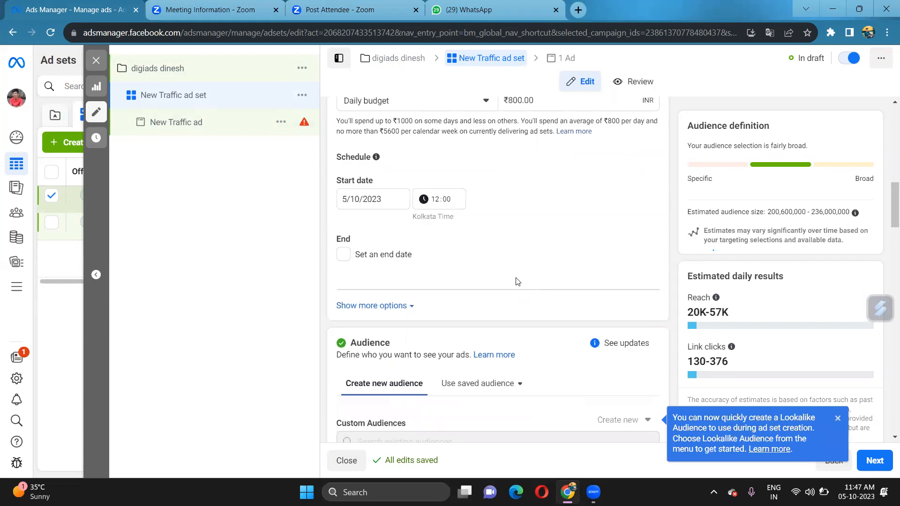
scroll(511, 279, down, 5)
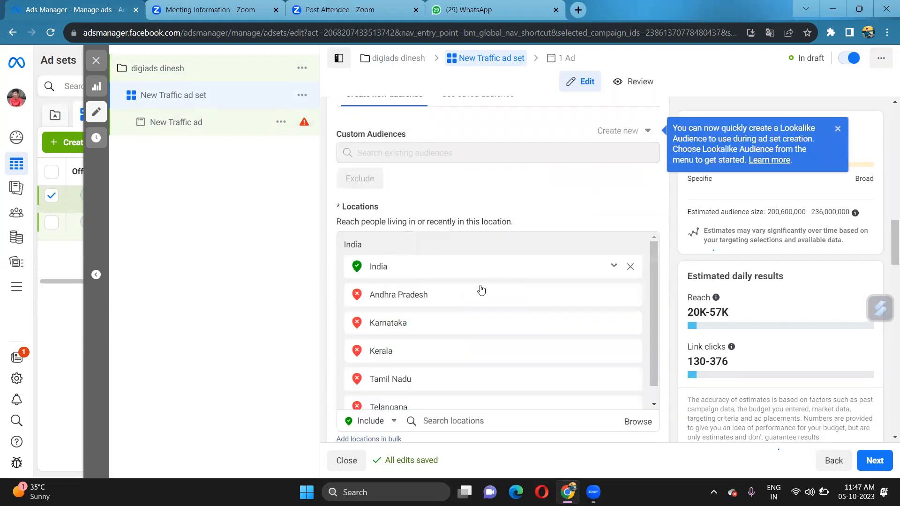
scroll(407, 260, down, 1)
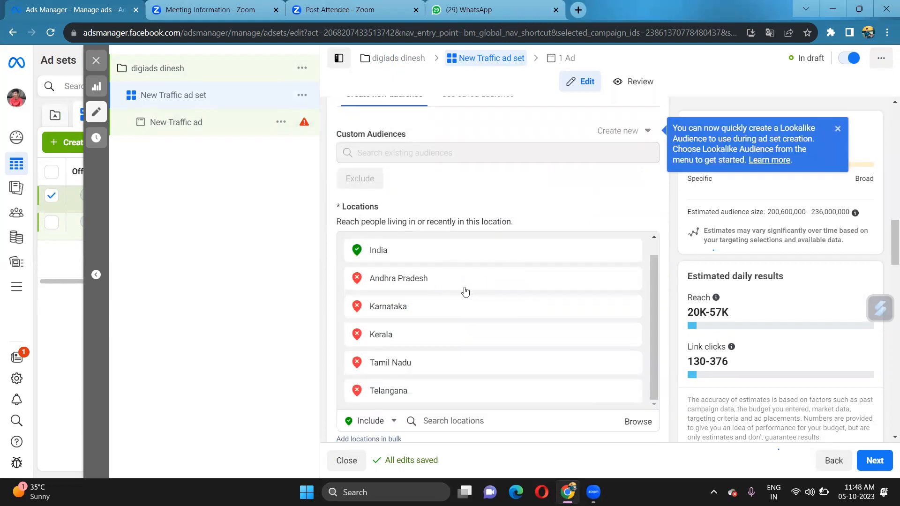
scroll(472, 352, down, 2)
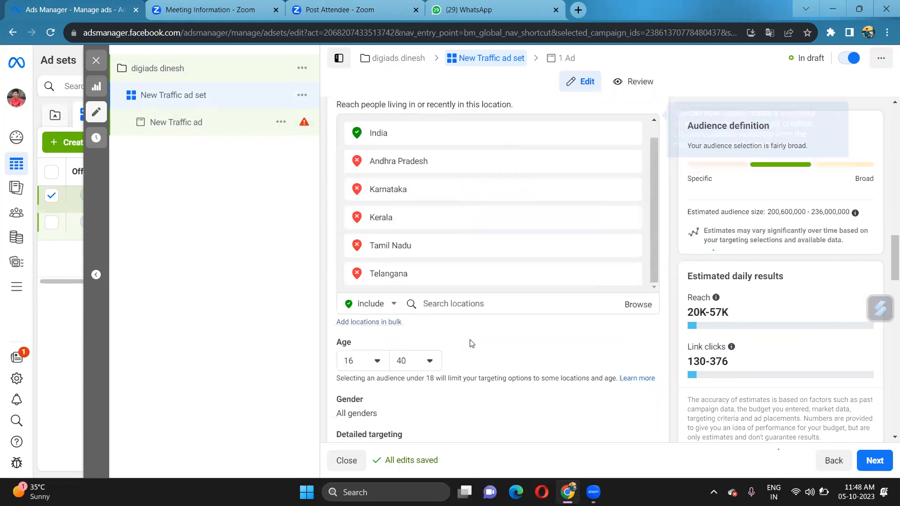
scroll(471, 343, up, 1)
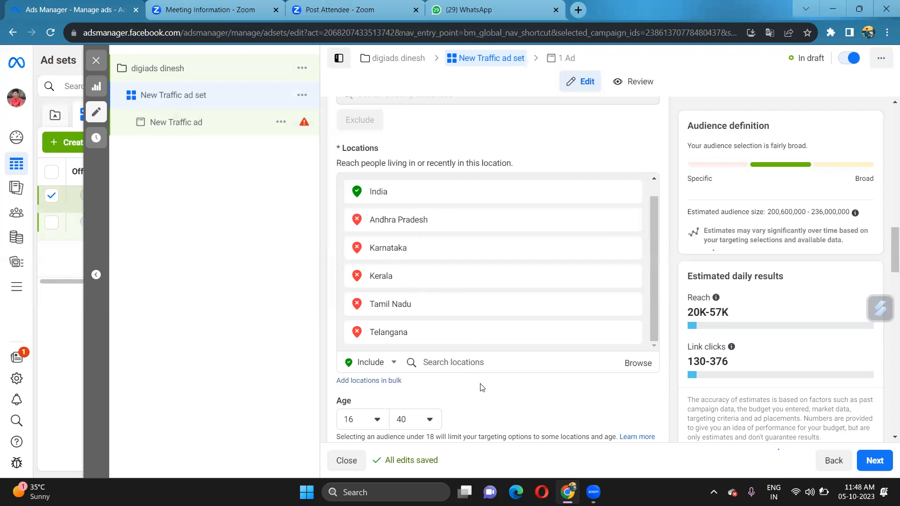
scroll(516, 389, down, 2)
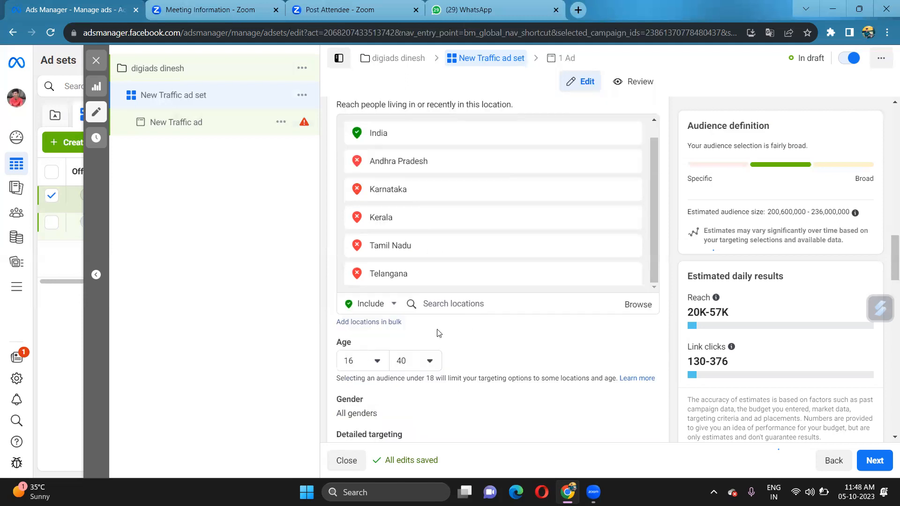
click(359, 302)
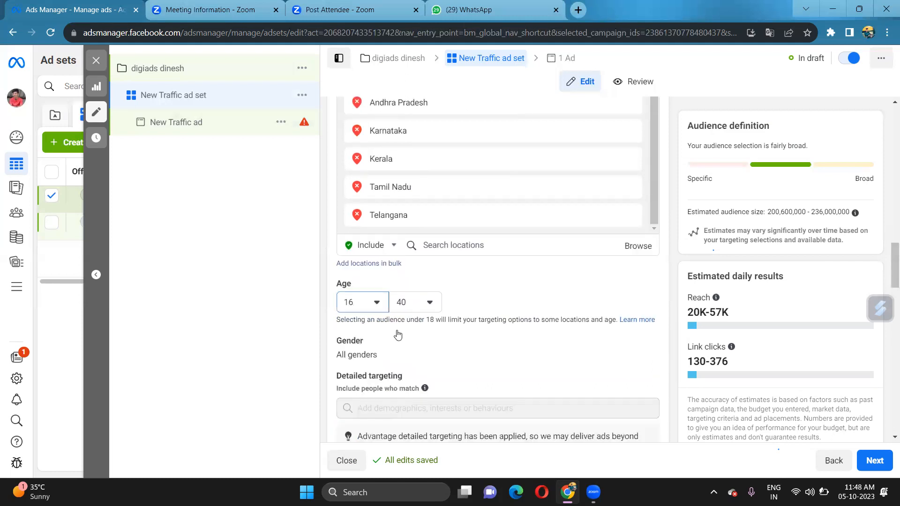
click(364, 428)
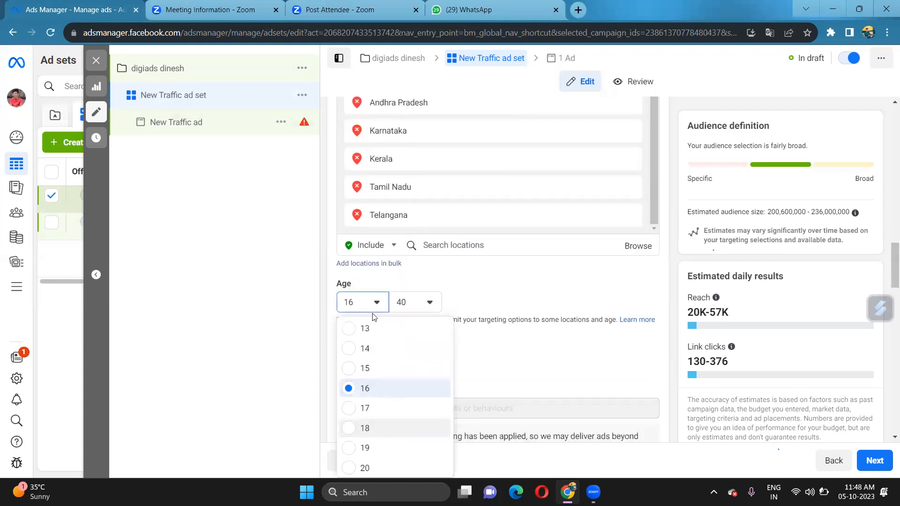
scroll(430, 318, down, 2)
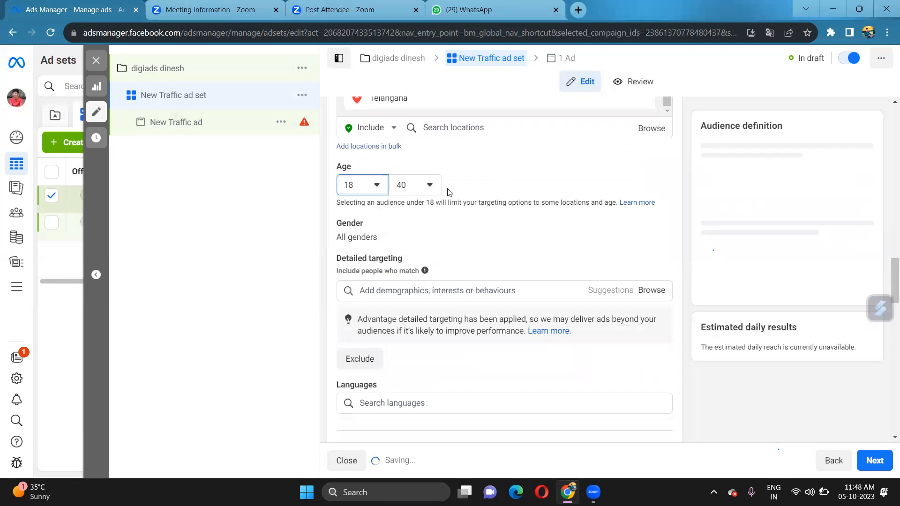
scroll(535, 331, down, 1)
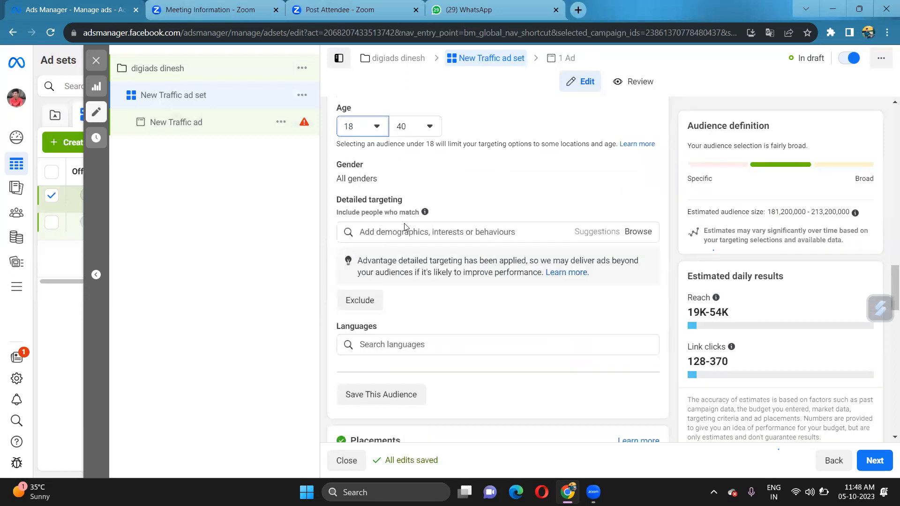
Browse detailed targeting's Interests > Shopping and fashion and Behaviours categories without adding any, then close the list
click(405, 231)
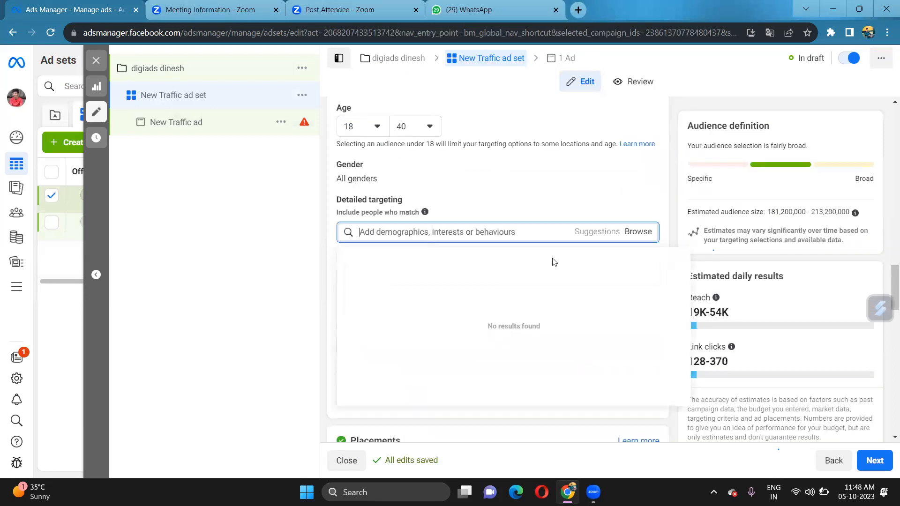
click(632, 234)
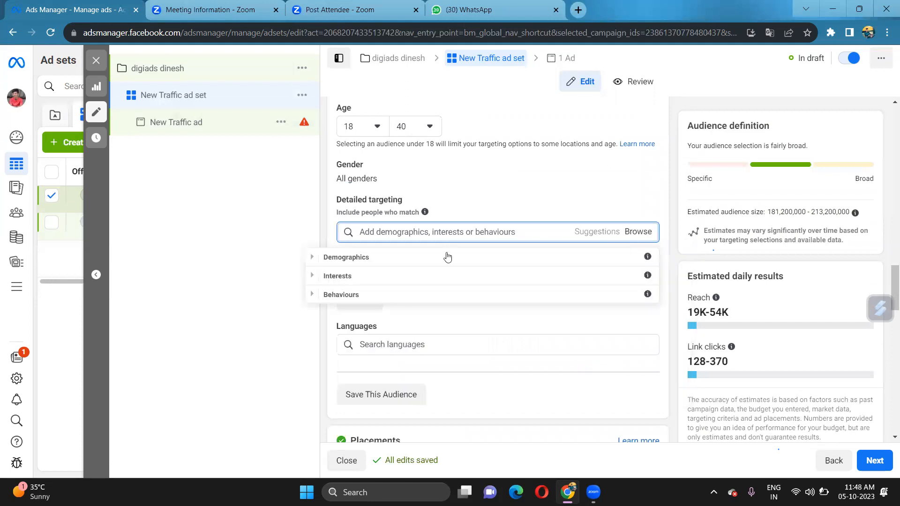
click(337, 278)
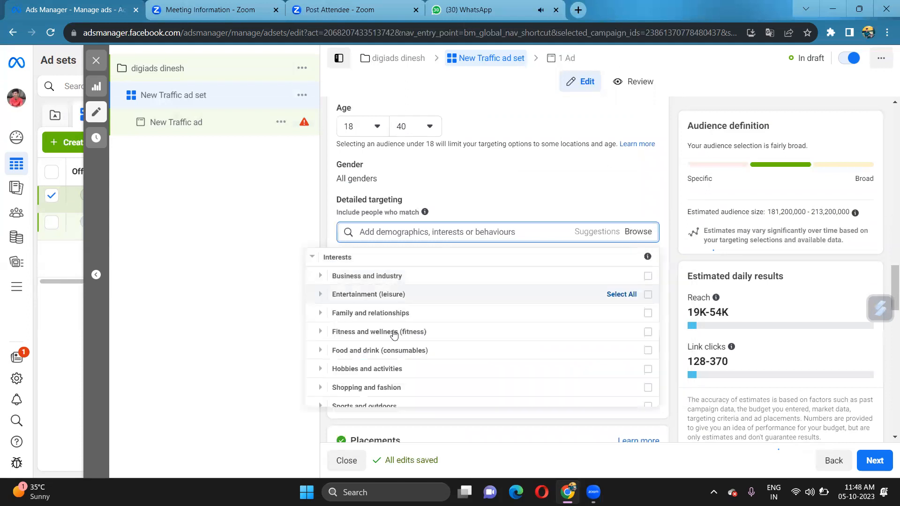
scroll(384, 370, down, 1)
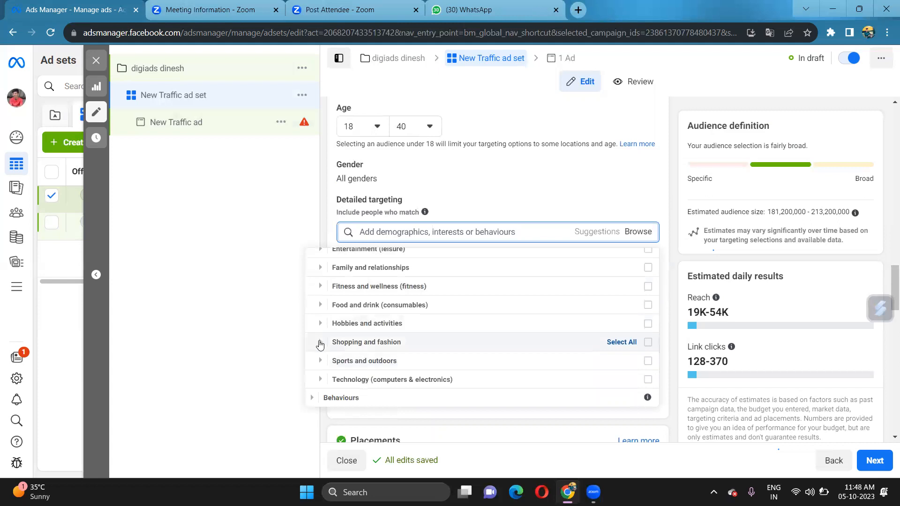
click(327, 346)
scroll(366, 310, down, 1)
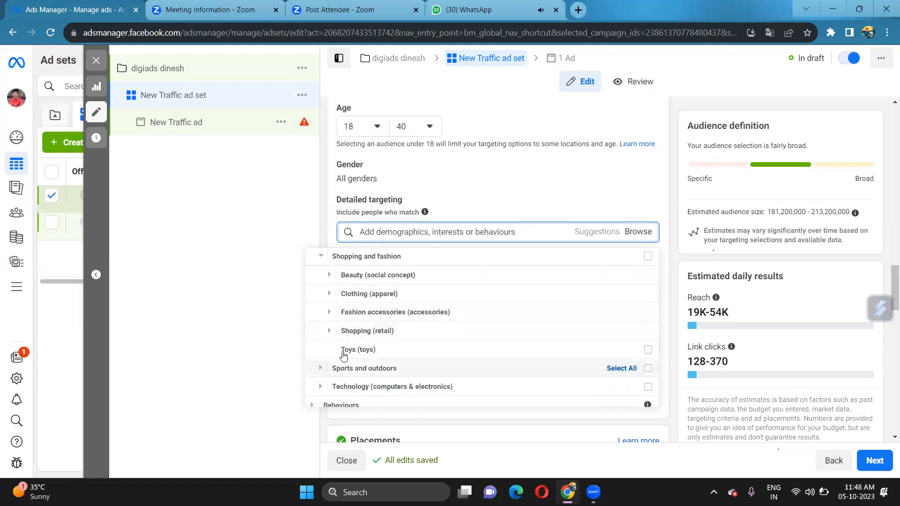
scroll(349, 363, down, 1)
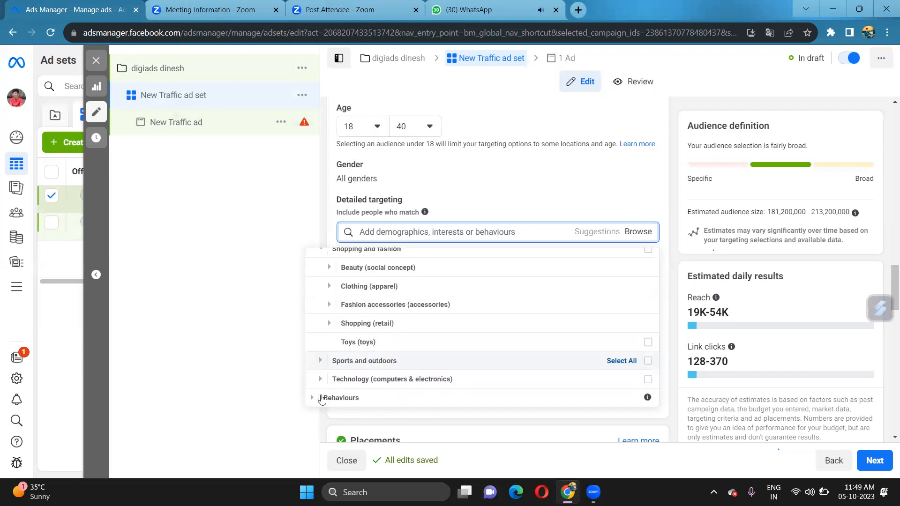
click(312, 398)
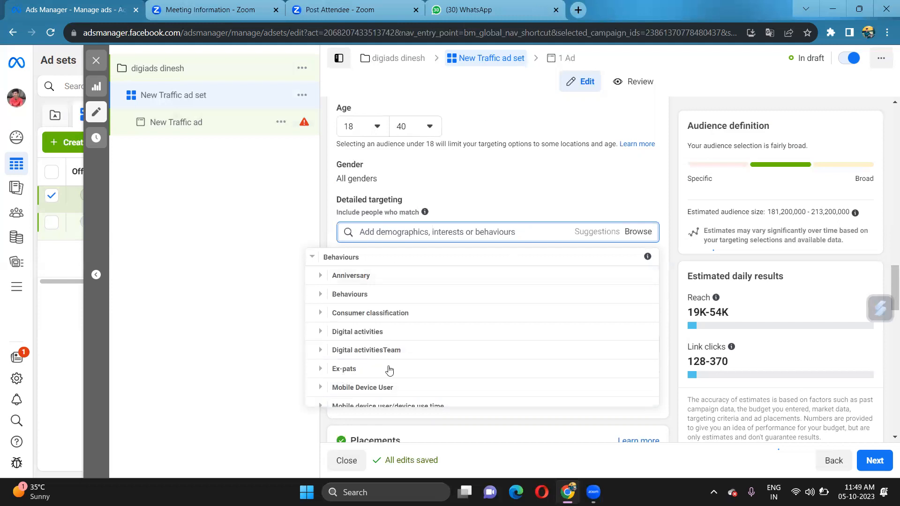
scroll(398, 383, up, 1)
scroll(399, 384, down, 3)
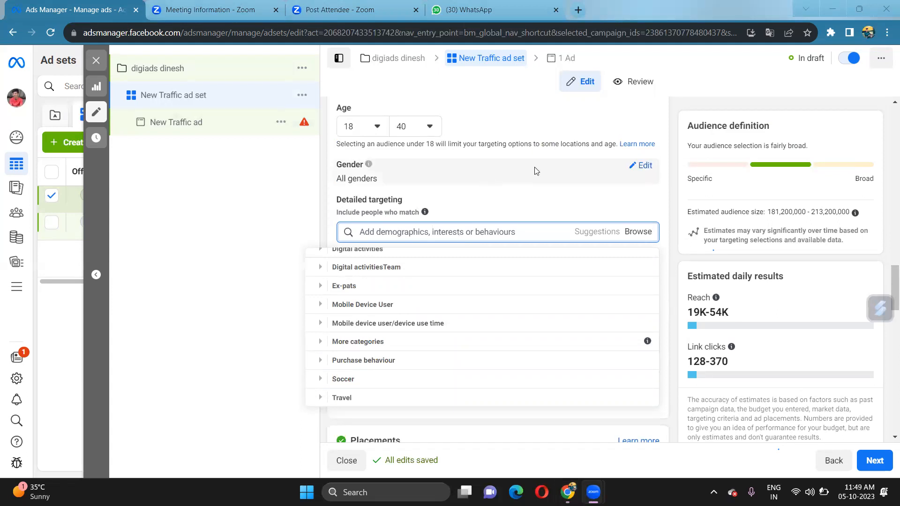
click(481, 169)
scroll(478, 176, up, 5)
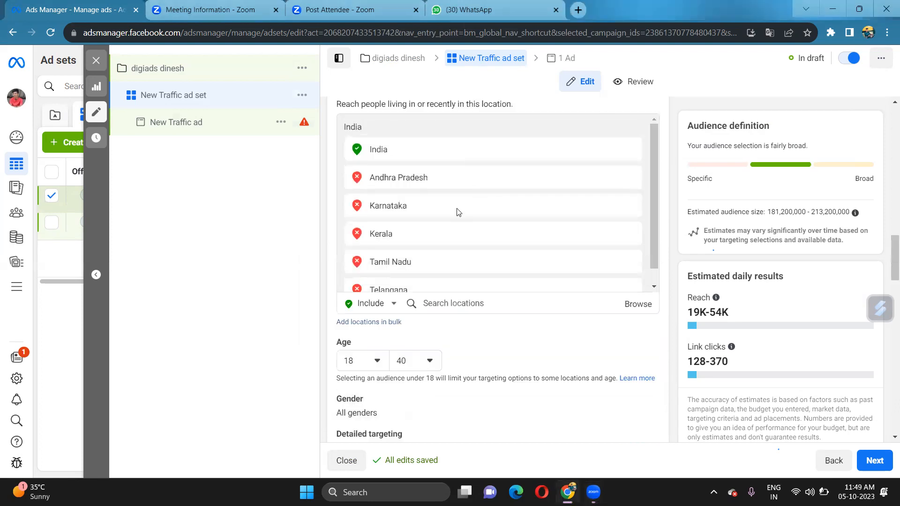
scroll(463, 221, up, 5)
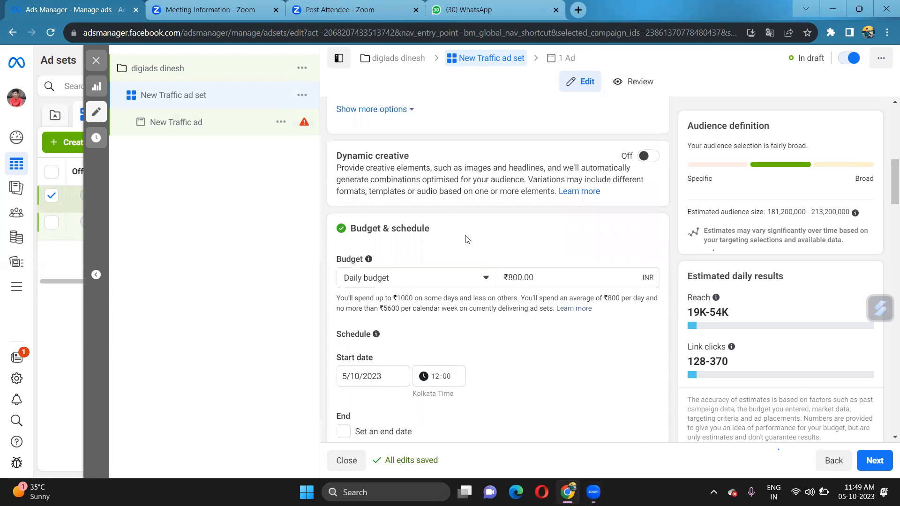
scroll(474, 241, down, 8)
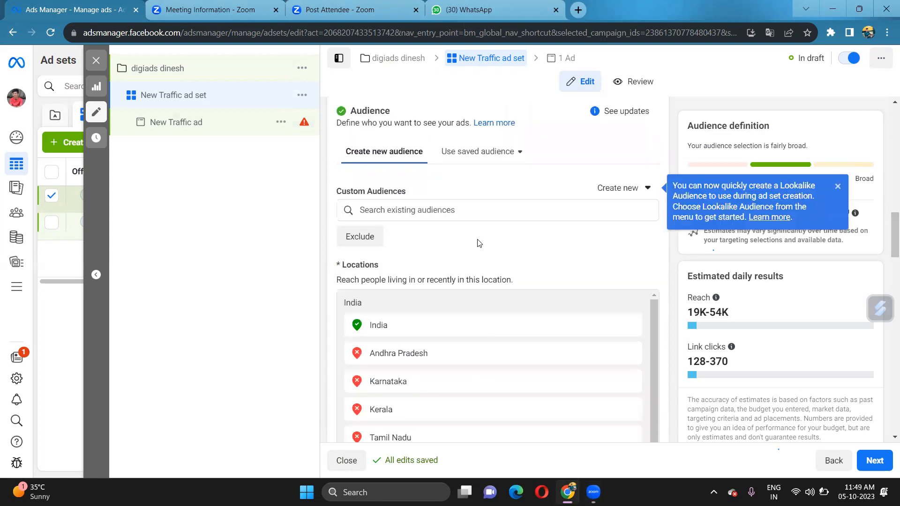
scroll(422, 280, down, 1)
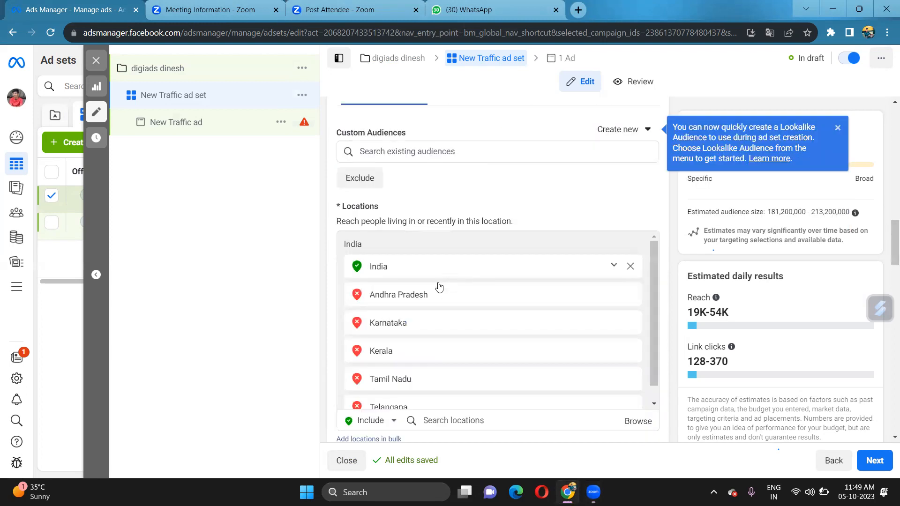
scroll(439, 287, down, 2)
scroll(441, 281, down, 1)
scroll(442, 280, down, 1)
scroll(444, 279, down, 1)
scroll(442, 278, up, 2)
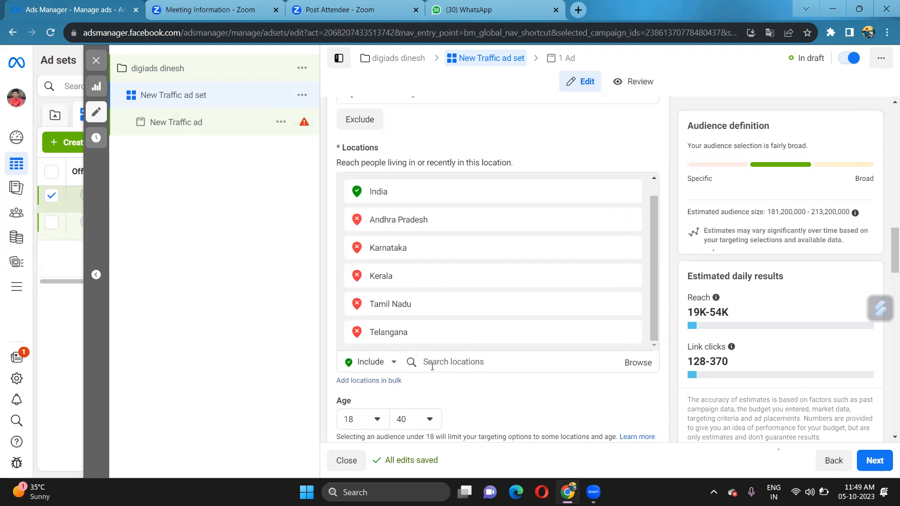
scroll(396, 372, down, 1)
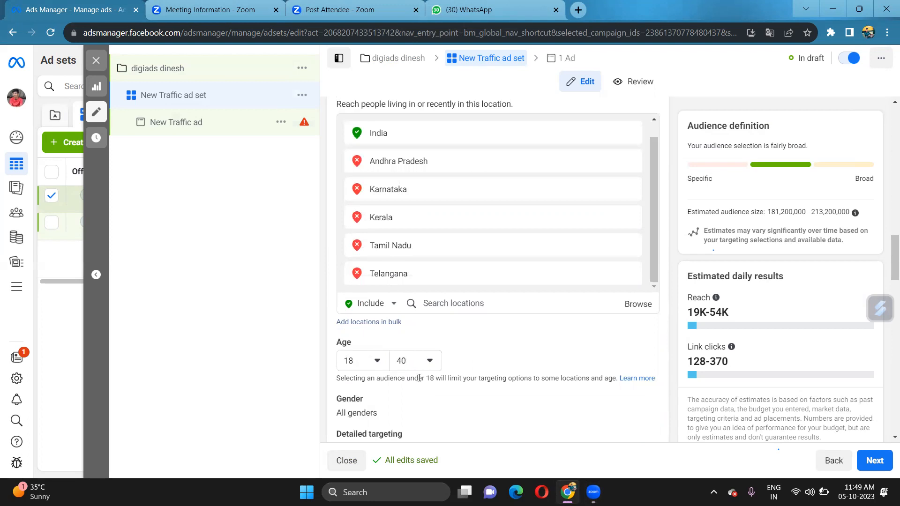
scroll(464, 384, down, 1)
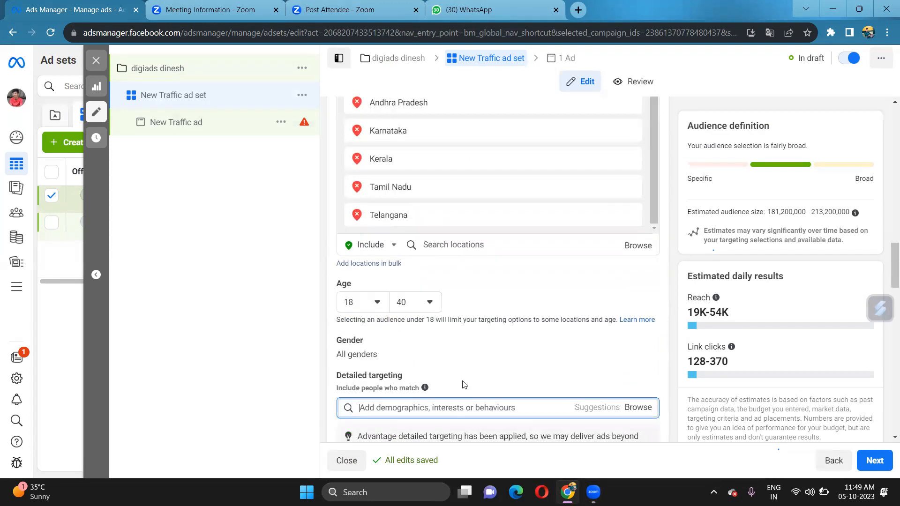
scroll(442, 367, down, 1)
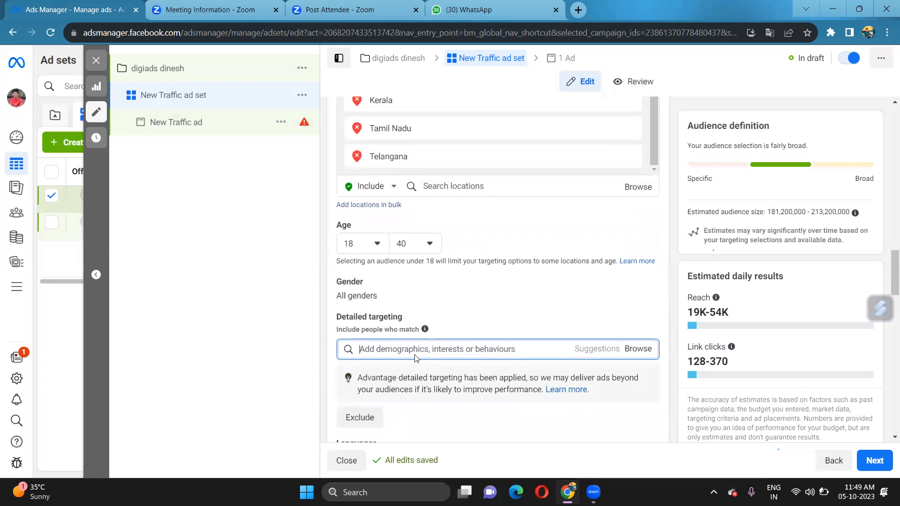
scroll(415, 358, down, 1)
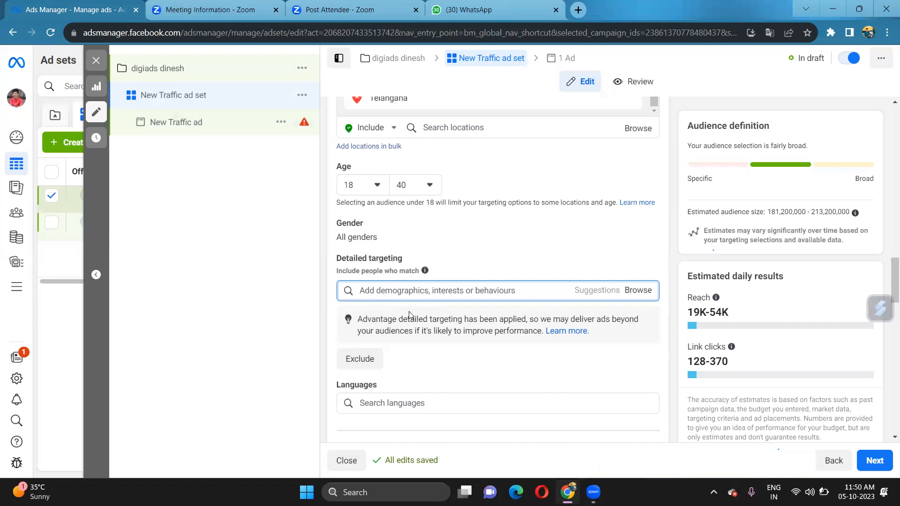
scroll(413, 282, down, 1)
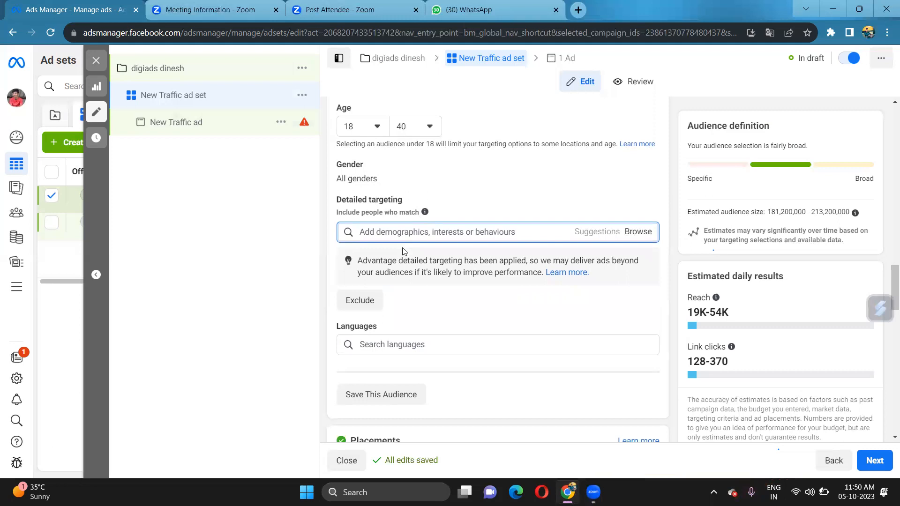
scroll(405, 250, down, 5)
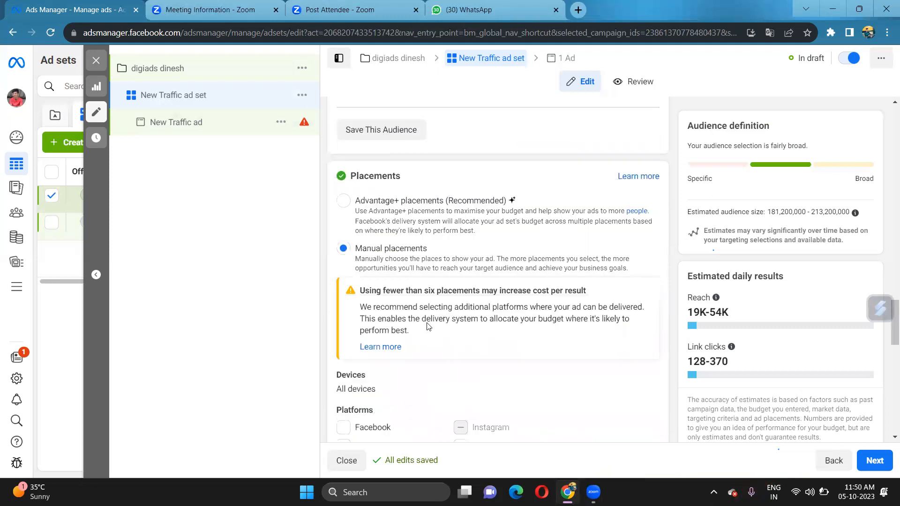
scroll(429, 328, down, 8)
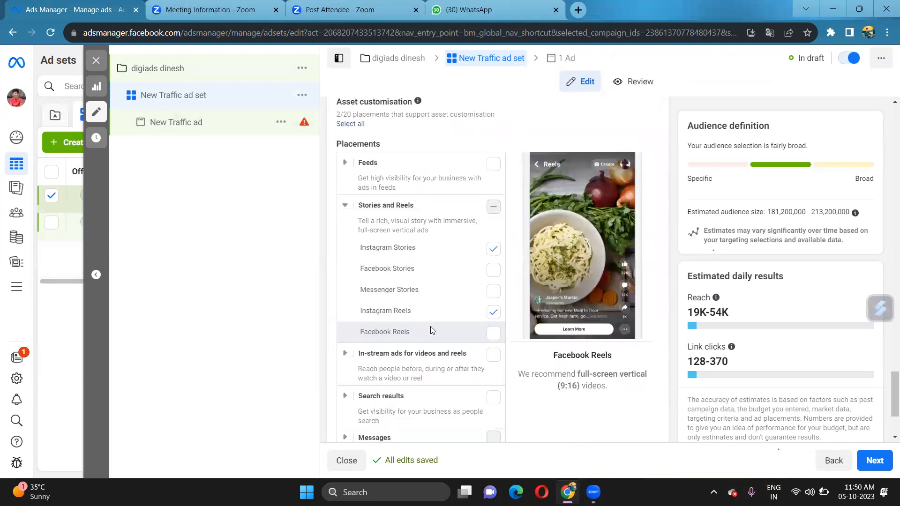
scroll(475, 362, down, 1)
scroll(474, 338, up, 9)
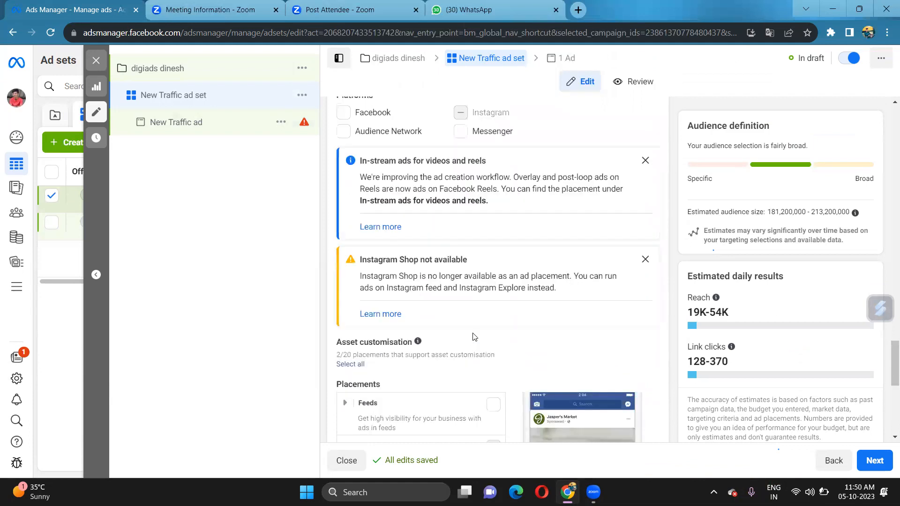
scroll(545, 108, up, 1)
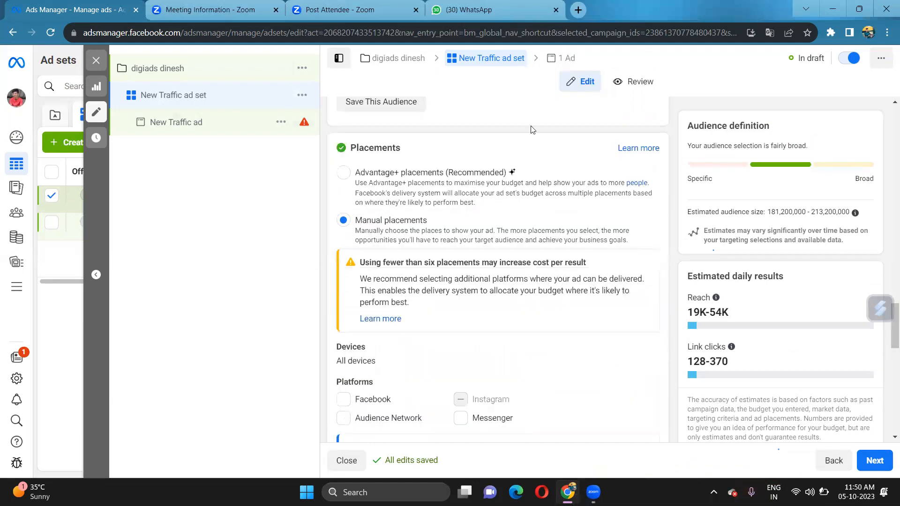
scroll(538, 75, up, 1)
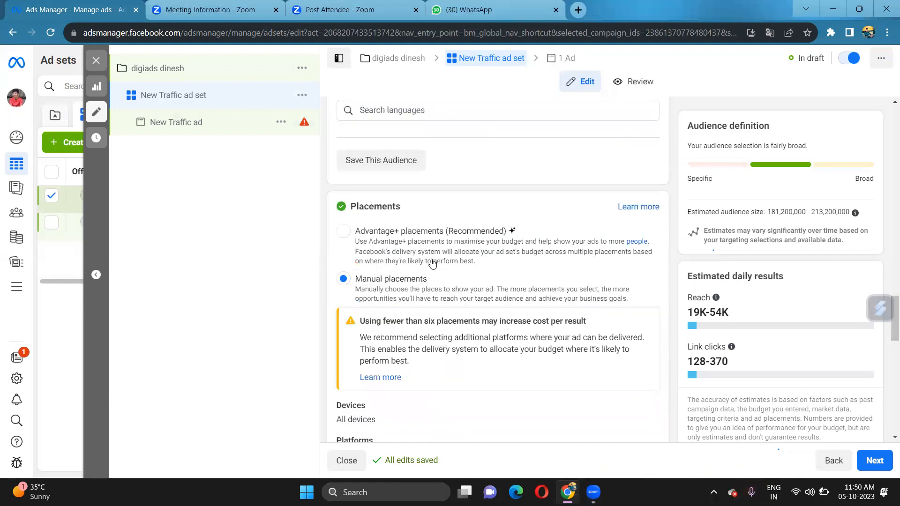
scroll(430, 279, up, 6)
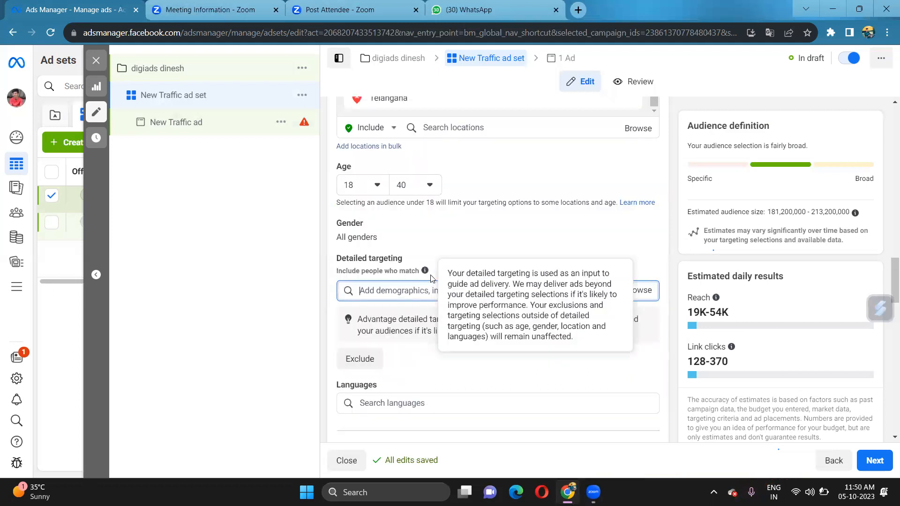
scroll(432, 279, up, 2)
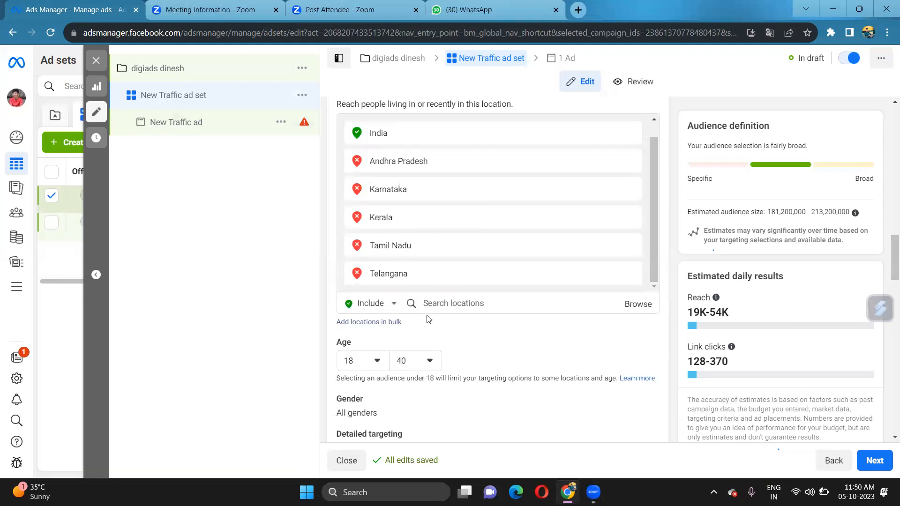
scroll(424, 319, down, 1)
scroll(423, 319, down, 2)
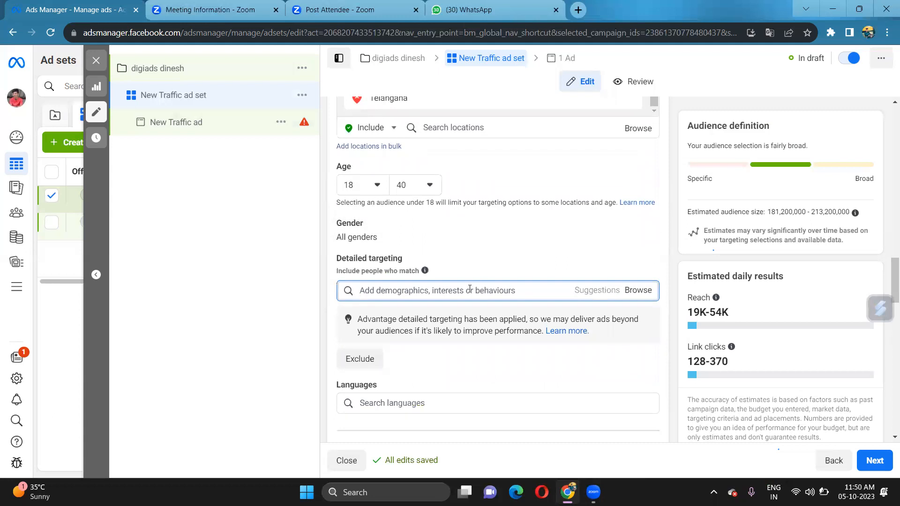
scroll(410, 290, down, 1)
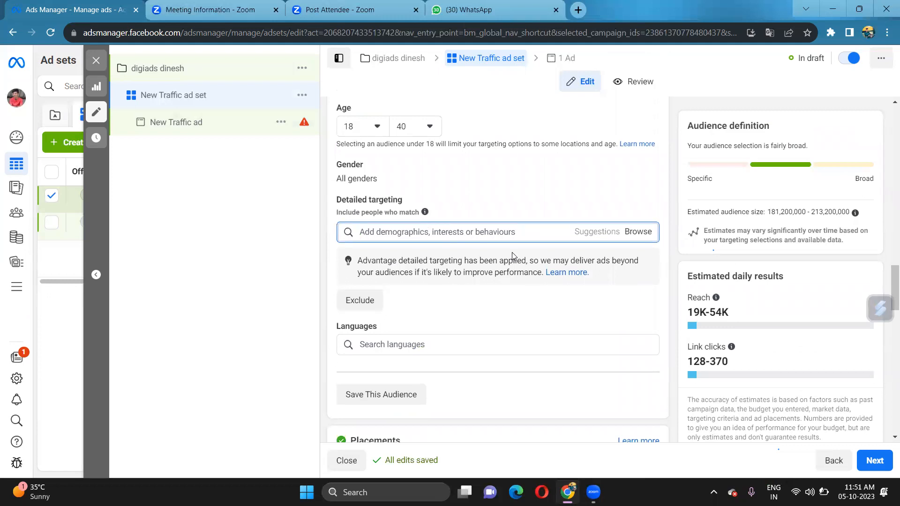
scroll(455, 307, down, 1)
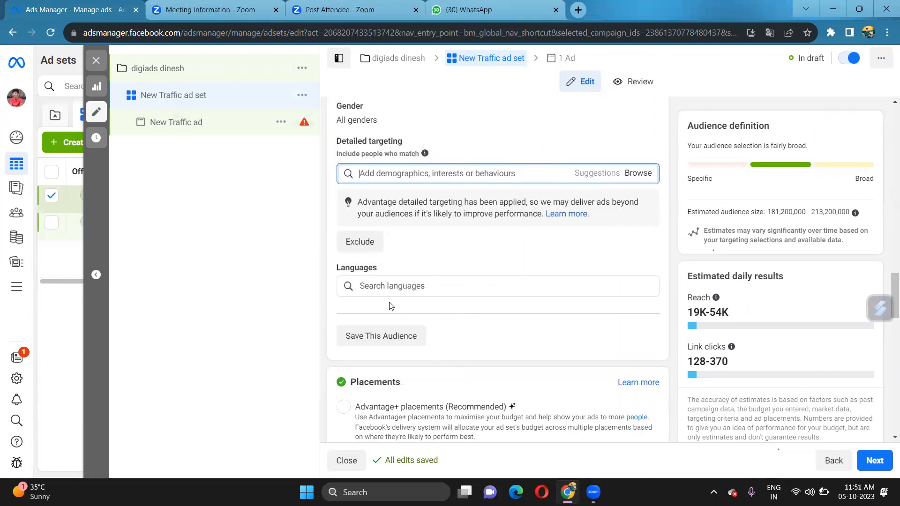
Search 'english' under Languages and add English (UK) as the audience language
click(389, 286)
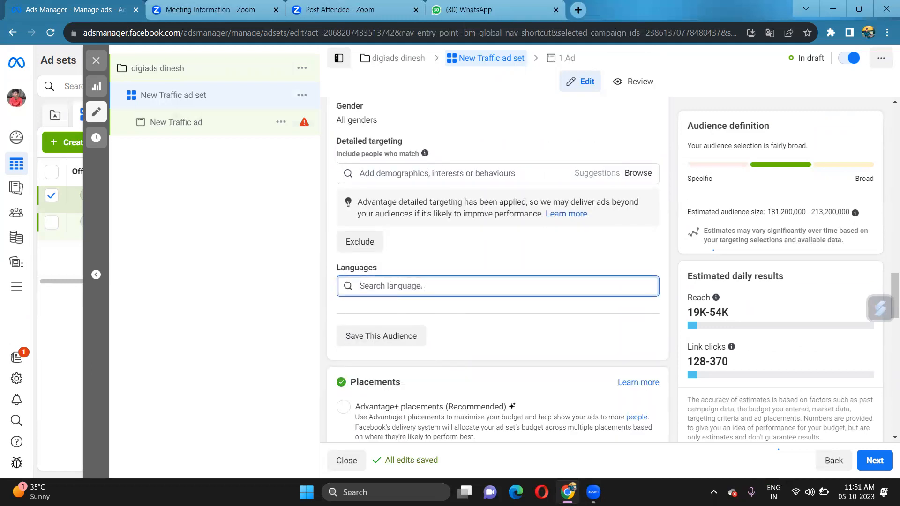
text(english)
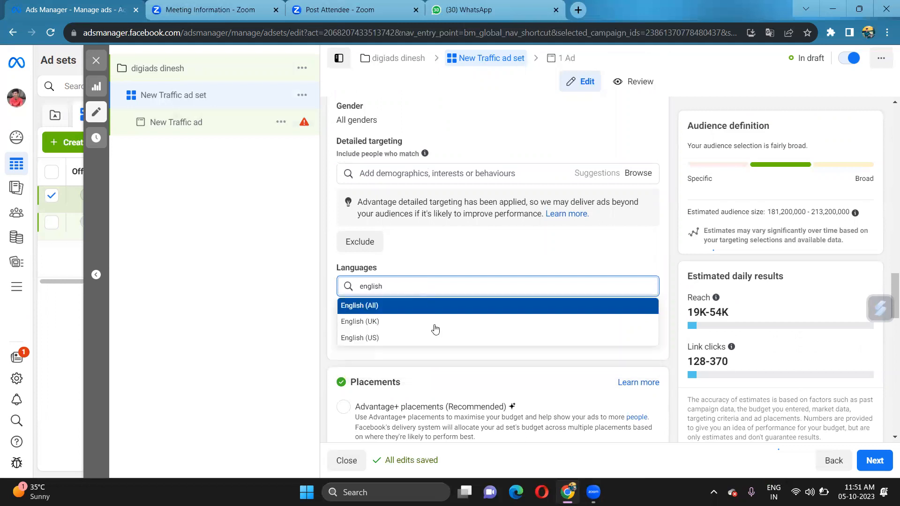
click(446, 327)
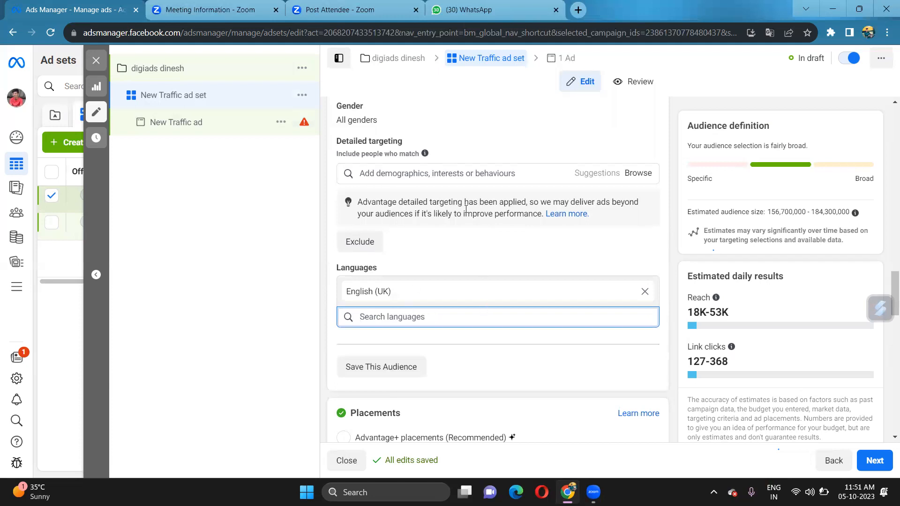
scroll(466, 209, up, 4)
scroll(460, 235, down, 4)
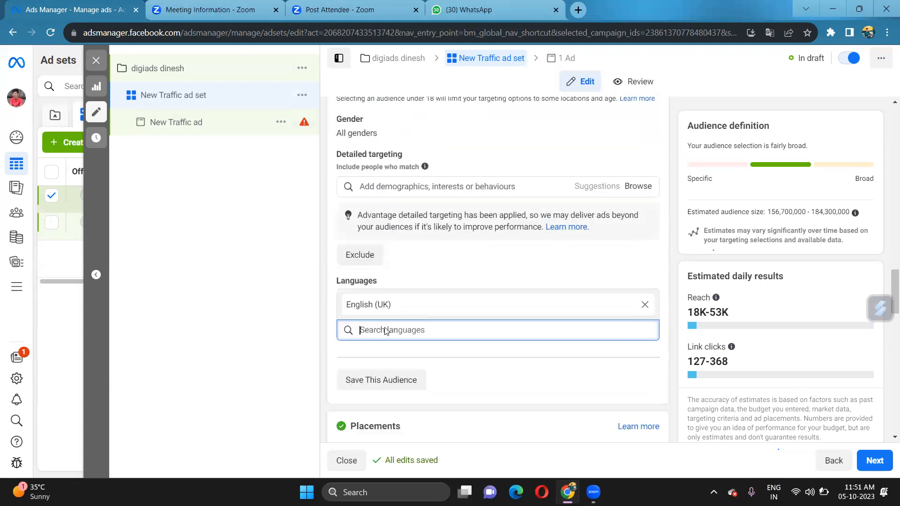
scroll(384, 331, down, 1)
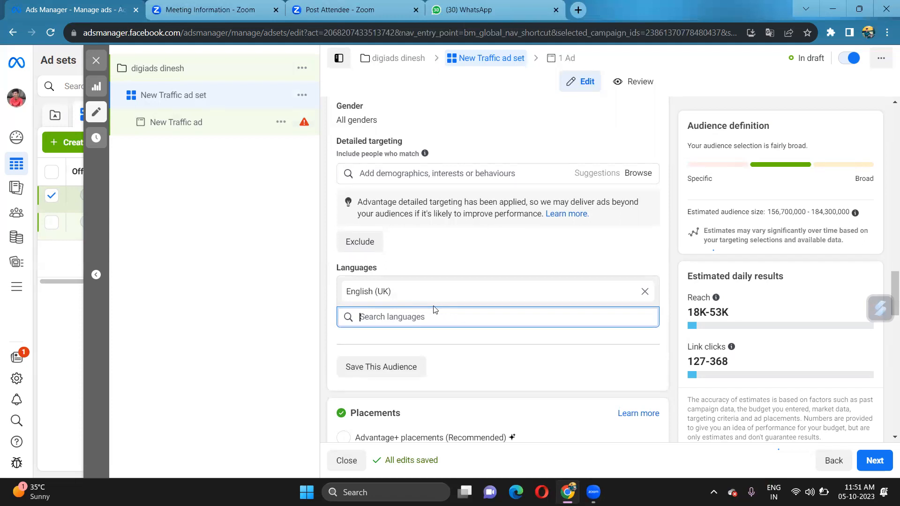
scroll(435, 309, up, 6)
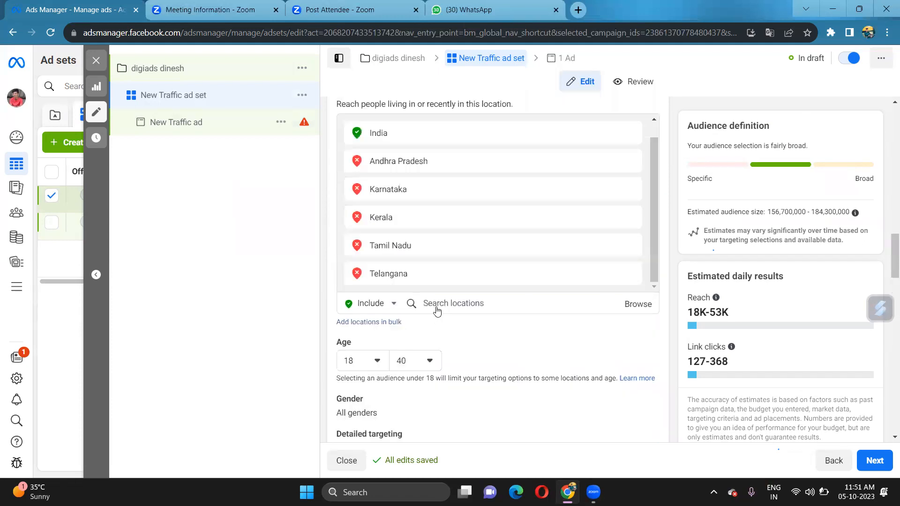
scroll(436, 310, up, 5)
scroll(435, 309, up, 7)
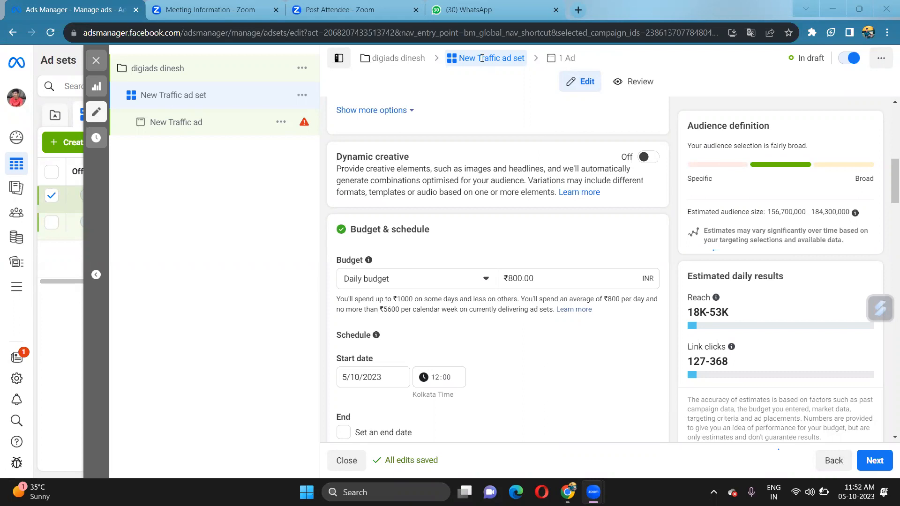
scroll(522, 296, down, 2)
scroll(521, 296, down, 10)
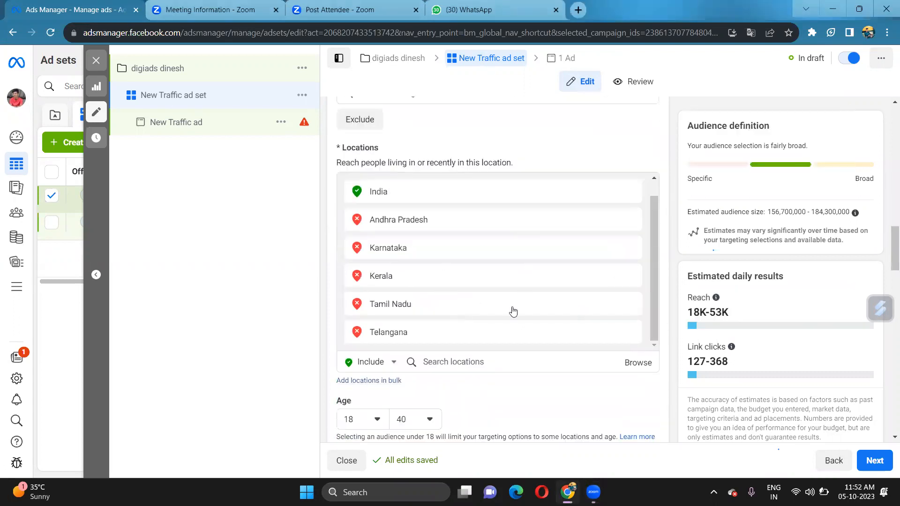
scroll(512, 311, down, 1)
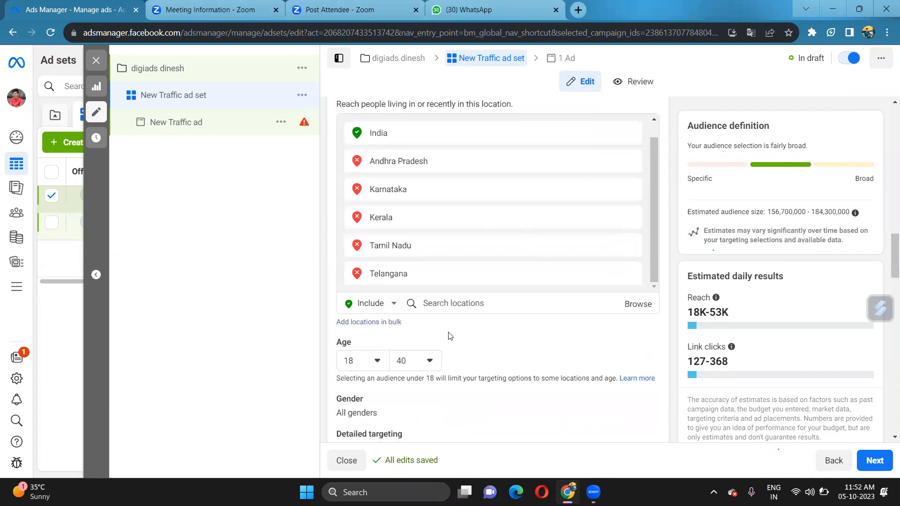
scroll(450, 336, down, 1)
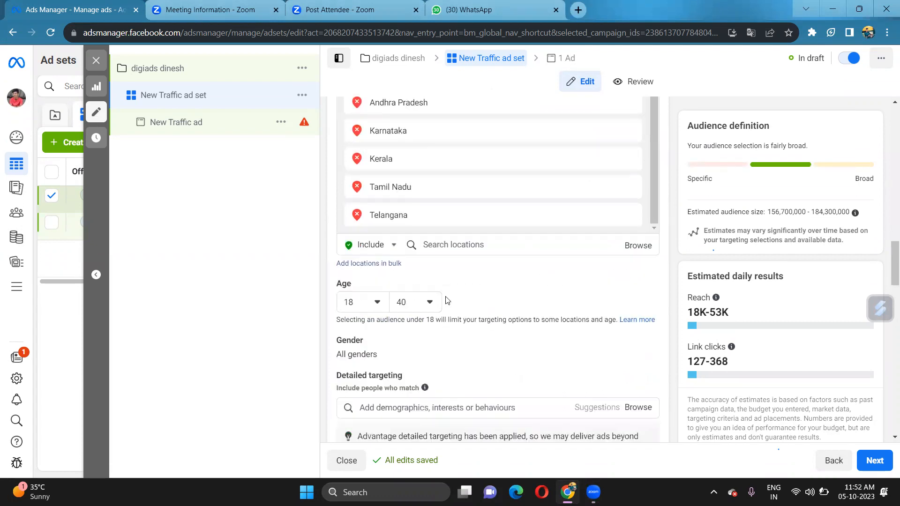
scroll(495, 340, down, 1)
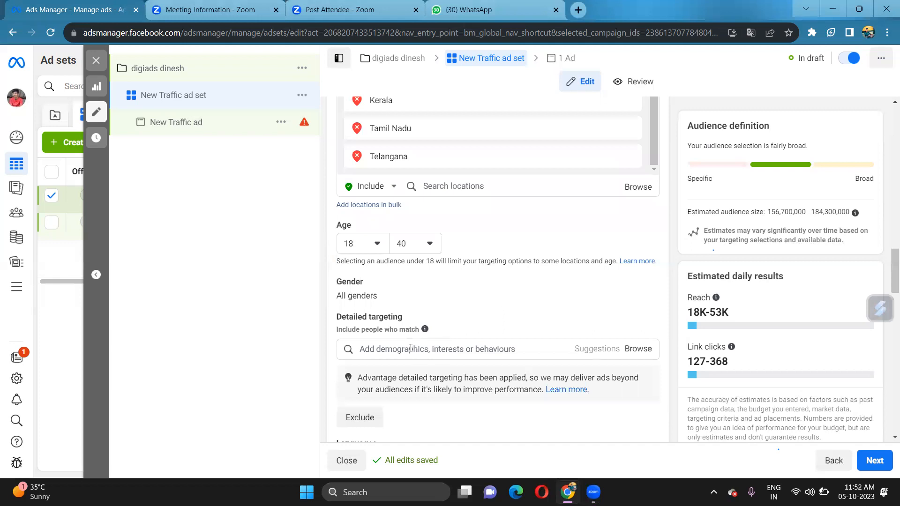
scroll(429, 347, down, 2)
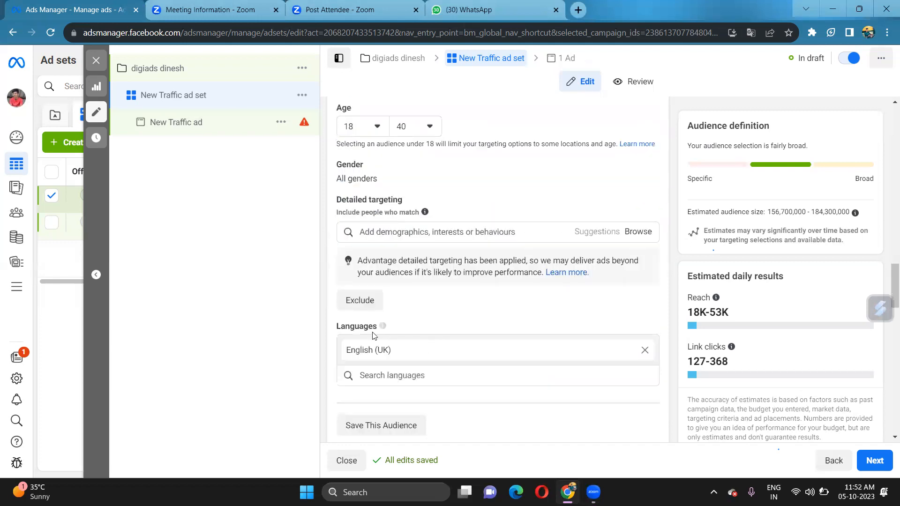
click(566, 59)
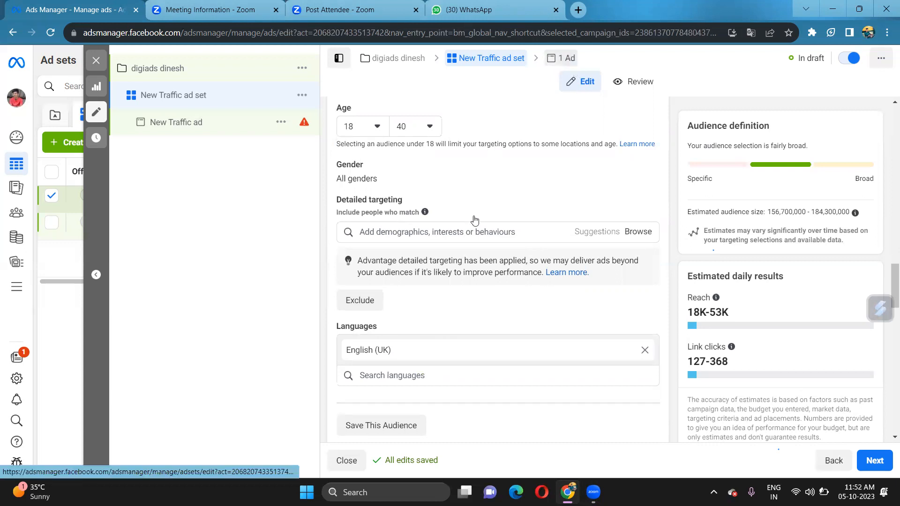
Scroll through the ad's creative, 'Chat with us' headline, Contact Us call to action and destination
scroll(447, 255, down, 8)
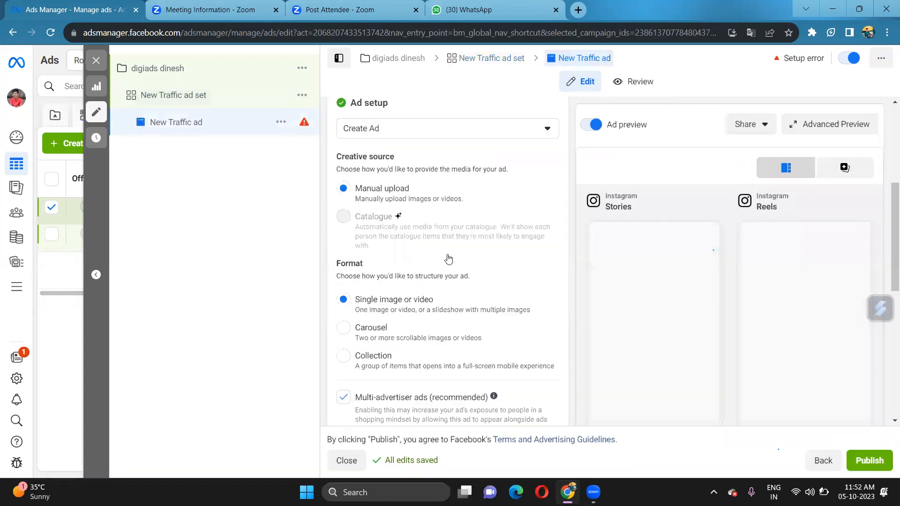
scroll(446, 258, down, 10)
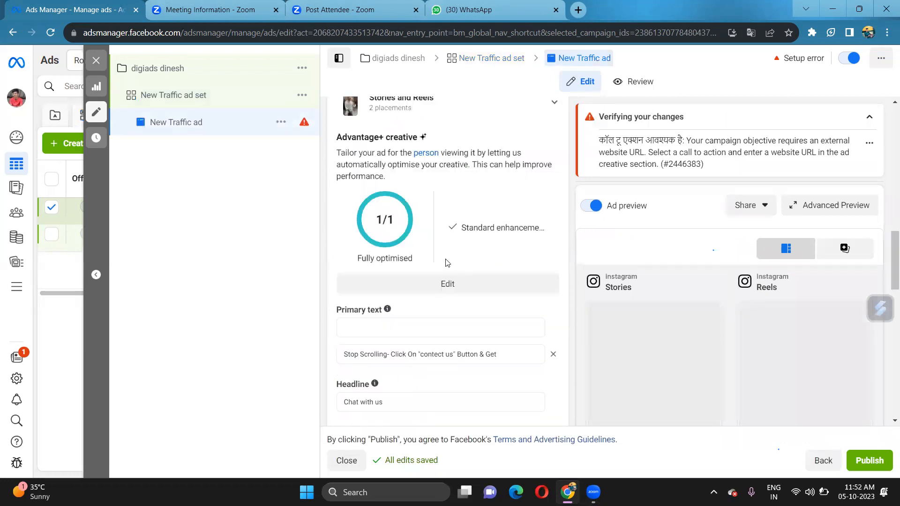
scroll(445, 265, down, 2)
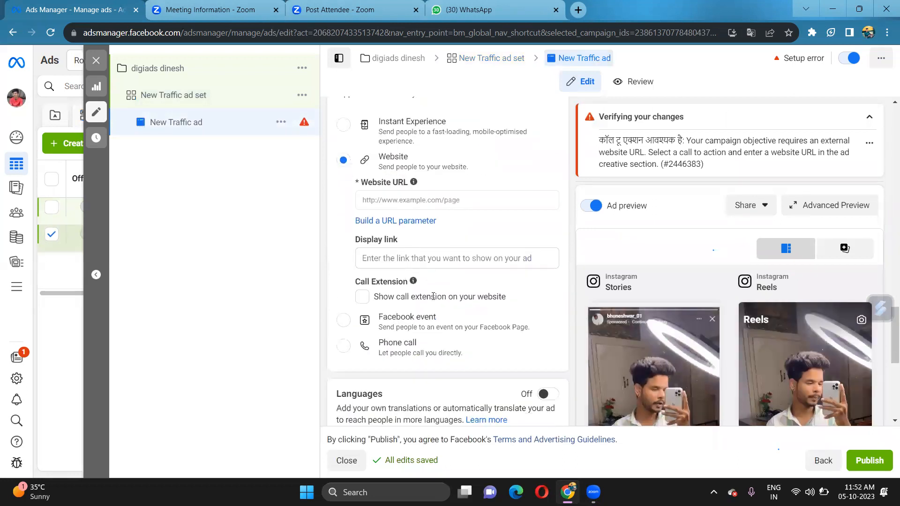
scroll(436, 272, down, 6)
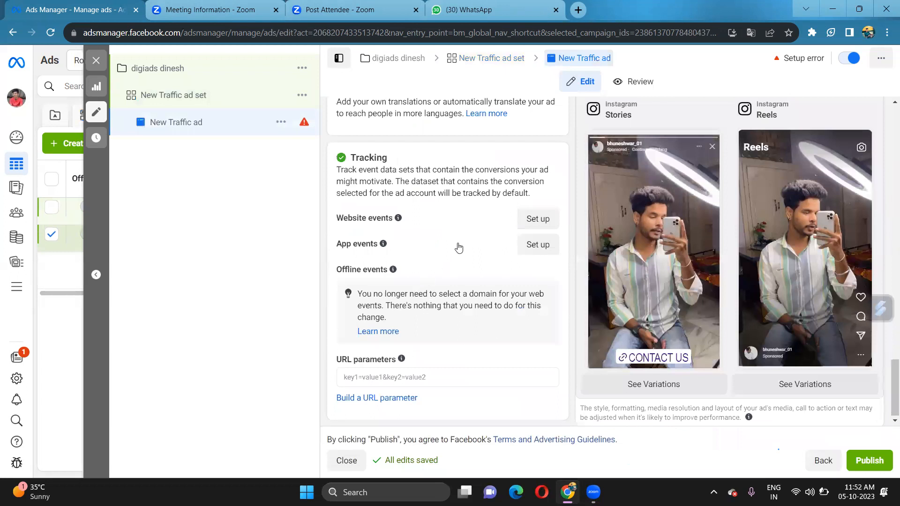
scroll(453, 224, up, 10)
scroll(454, 222, up, 4)
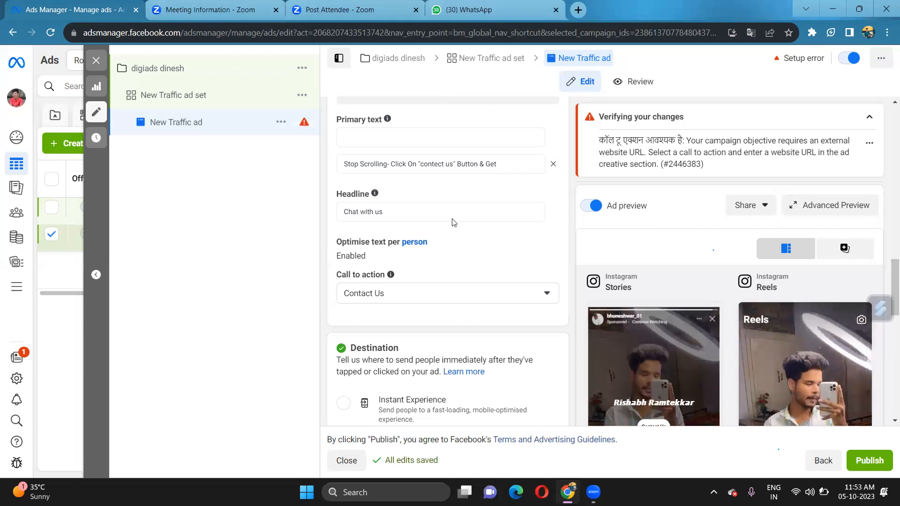
scroll(452, 222, up, 5)
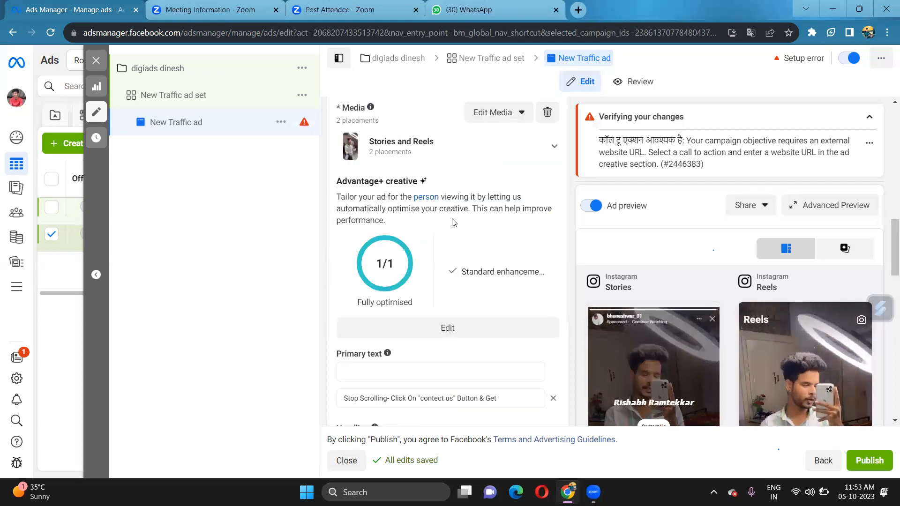